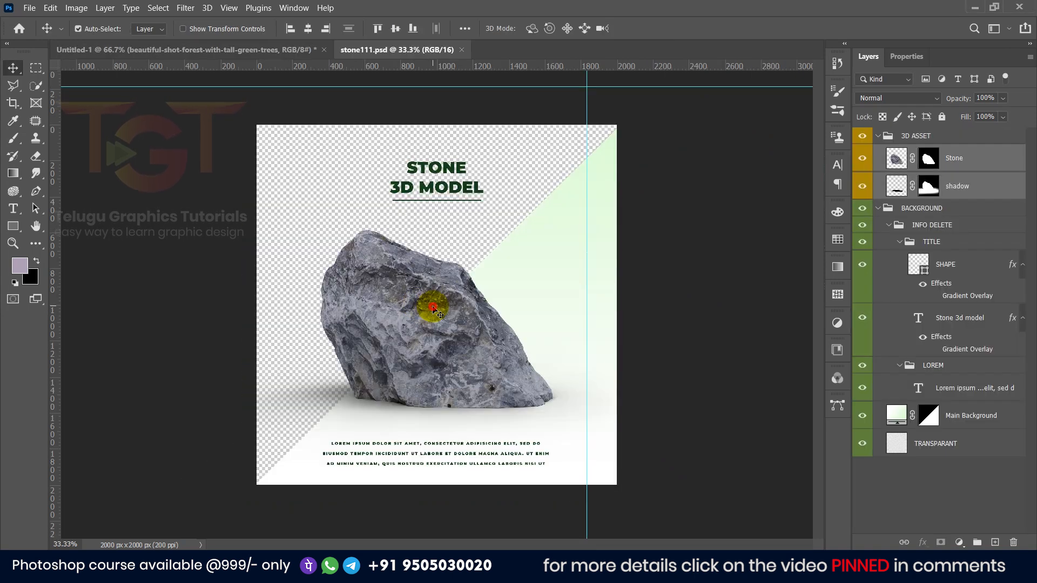
- Copy the Stone and shadow layers from stone111.psd into the forest composition and scale them down to about 59%
drag(434, 309, 372, 253)
click(528, 231)
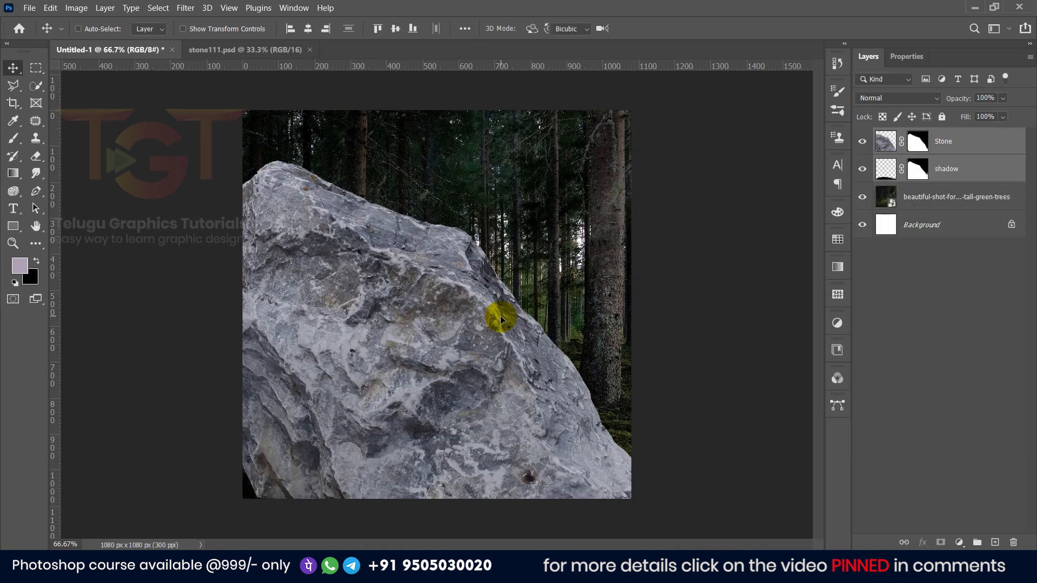
key(ctrl+t)
key(ctrl+0)
drag(633, 323, 549, 324)
key(ctrl+plus)
key(ctrl+plus)
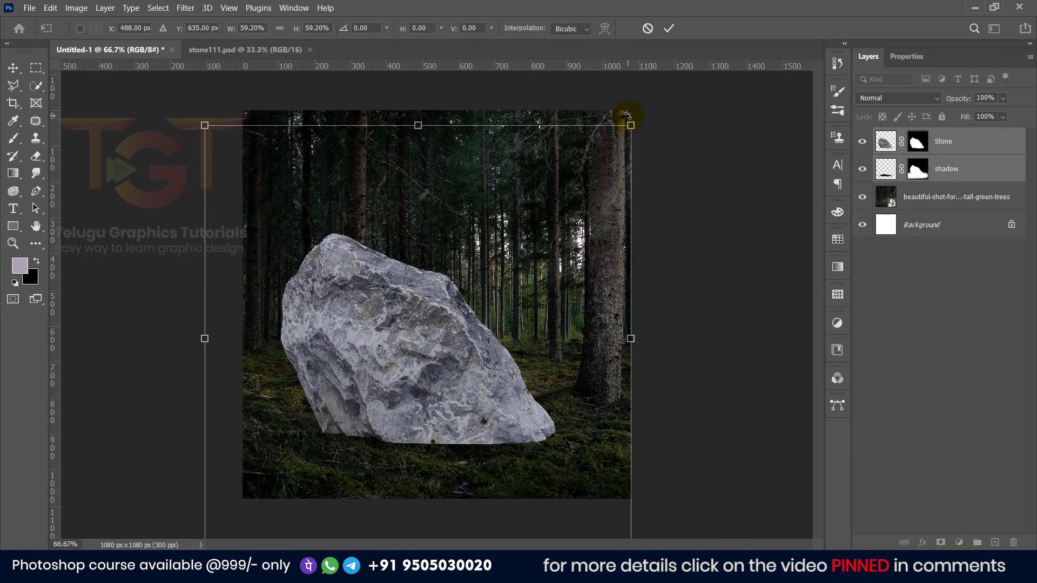
- Transform and reposition the stone and its shadow so the rock spans the full width of the canvas's lower edge
drag(588, 102, 395, 210)
drag(716, 295, 801, 276)
drag(701, 290, 708, 395)
key(ctrl+minus)
key(ctrl+minus)
drag(705, 337, 690, 468)
drag(308, 433, 243, 463)
drag(650, 394, 649, 366)
drag(635, 444, 667, 450)
drag(571, 212, 562, 203)
drag(492, 300, 474, 300)
click(668, 28)
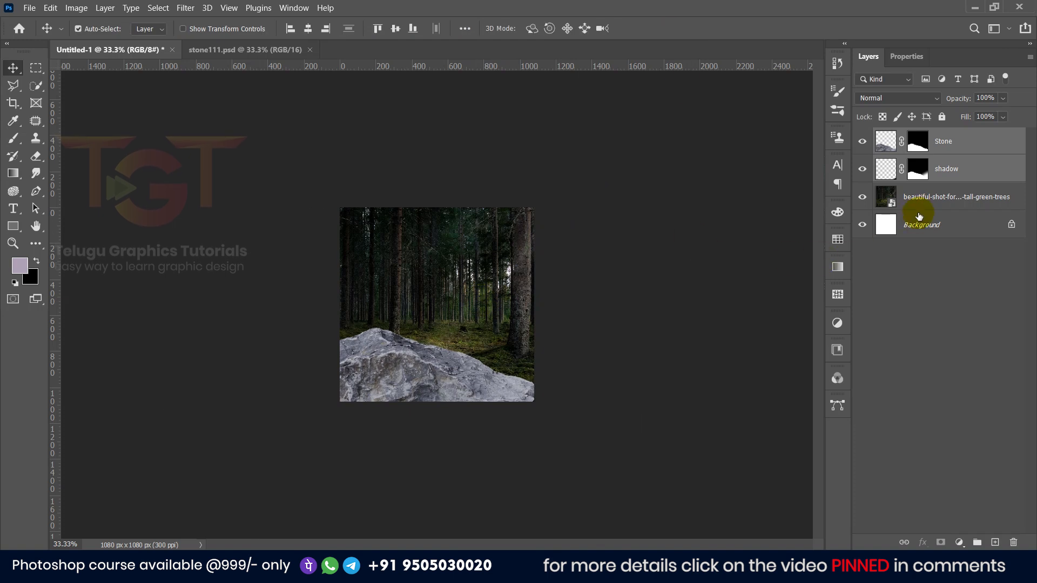
- Group the Stone and shadow layers and name the group stone
click(976, 542)
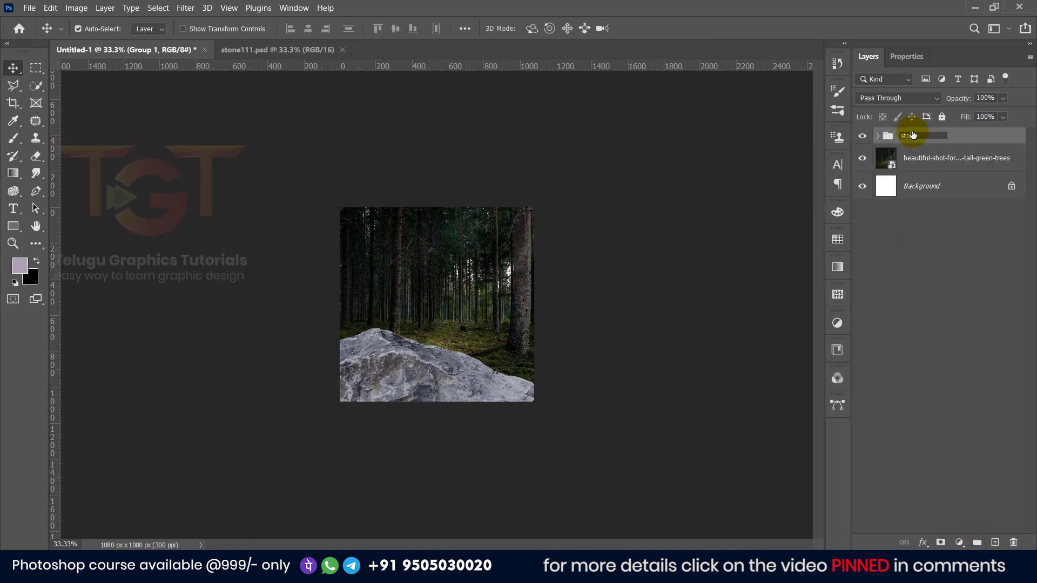
text(e)
click(951, 254)
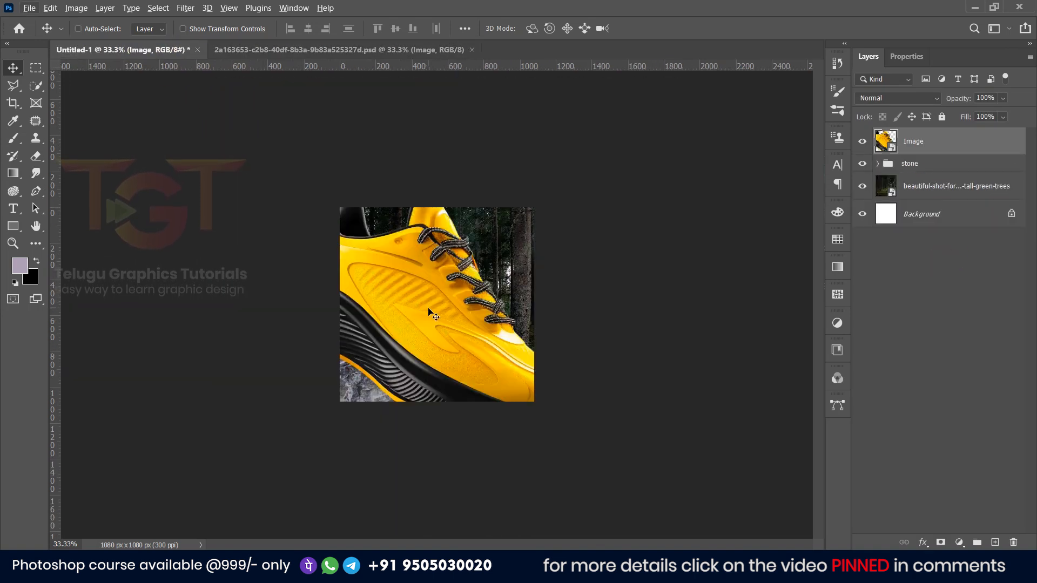
- Scale the yellow shoe image down to about 16% and position it on top of the stone
key(ctrl+t)
drag(642, 317, 505, 317)
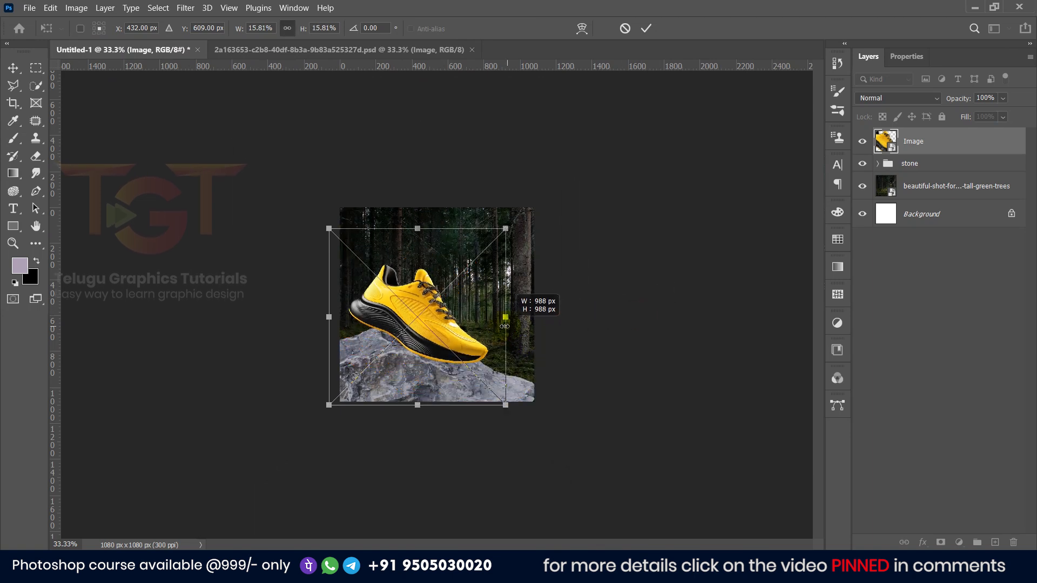
key(ctrl+plus)
drag(435, 319, 465, 346)
click(646, 28)
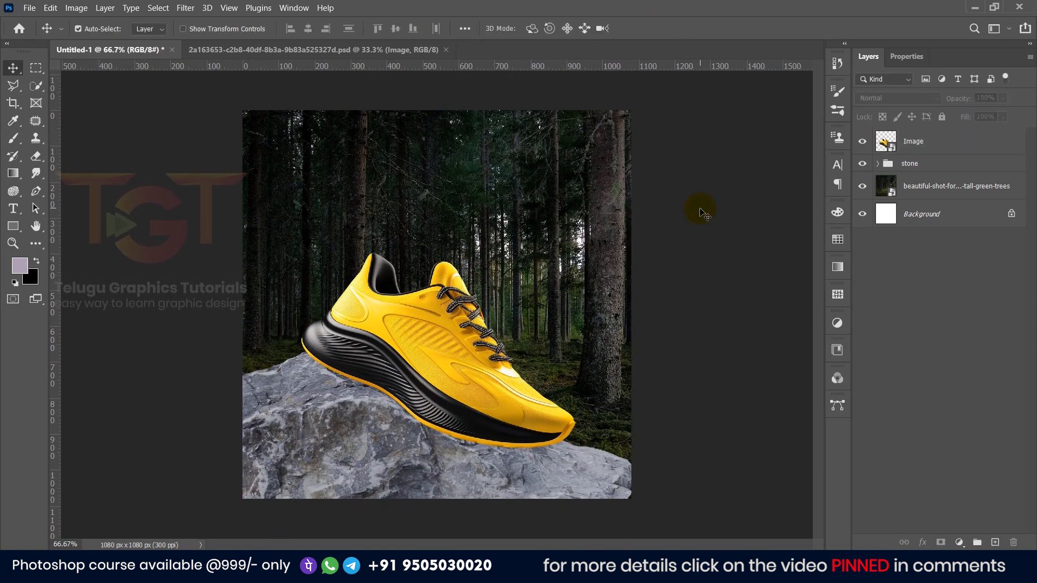
- Place the palm leaf image 1 from folder 261, shrink it and position it in the canvas's lower-left corner
key(alt+Tab)
click(83, 39)
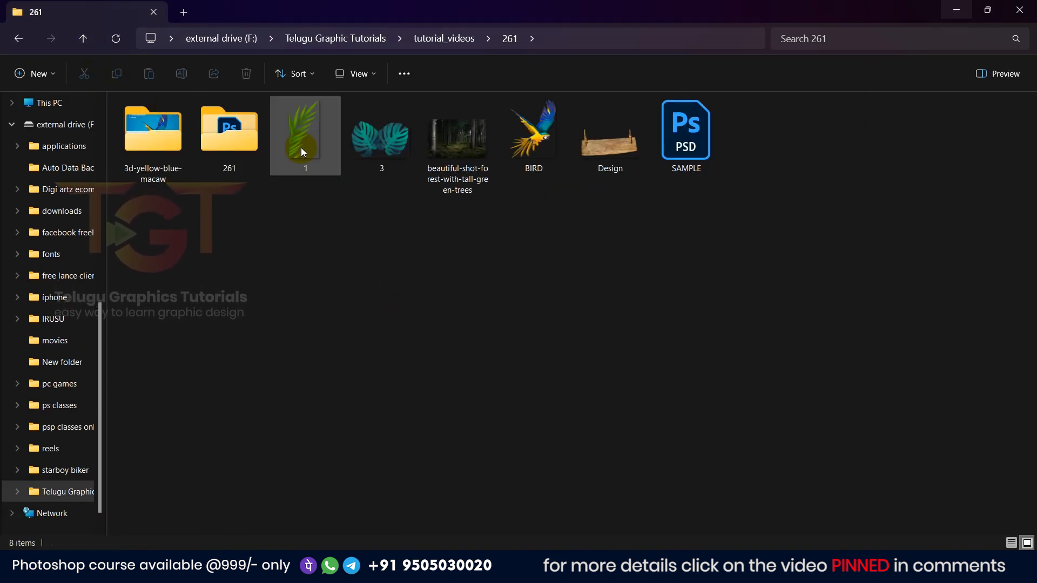
drag(302, 135, 380, 368)
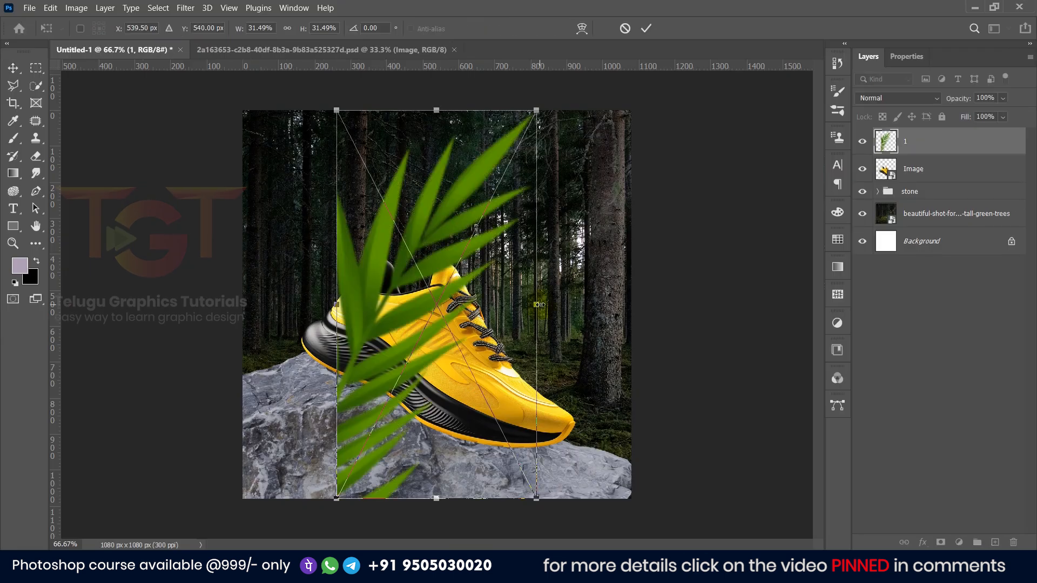
drag(536, 499, 475, 379)
drag(440, 310, 278, 440)
click(642, 29)
- Duplicate the palm leaf, then shrink and turn the copy so it hangs in the canvas's upper-right corner
drag(290, 386, 325, 165)
key(ctrl+t)
drag(375, 120, 239, 337)
drag(333, 190, 621, 128)
drag(568, 143, 590, 141)
key(Return)
click(624, 132)
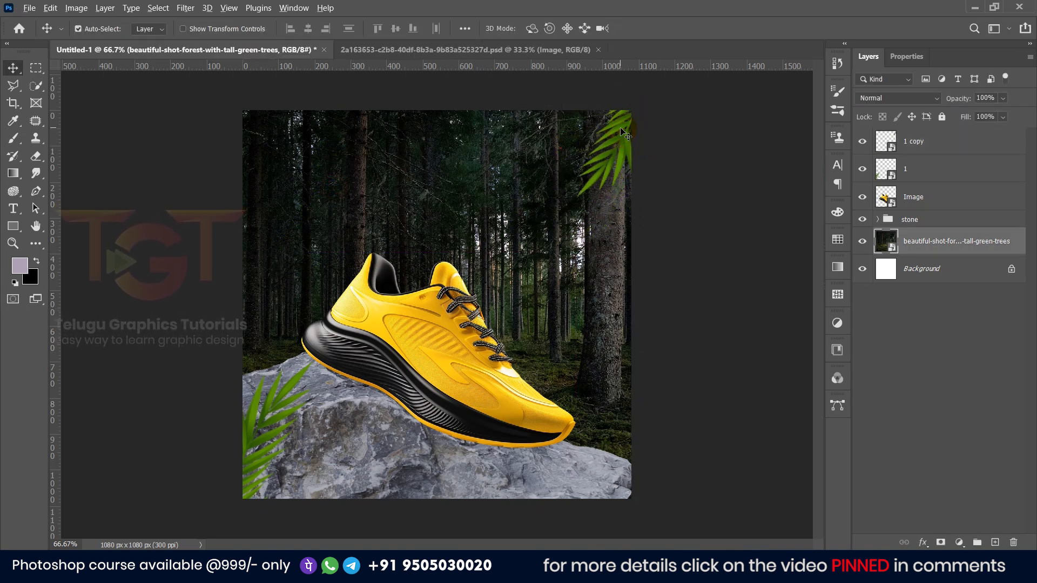
- Duplicate the upper-right leaf, flip the copy horizontally, enlarge it to about 11% and place it in the upper-left corner
drag(621, 126, 408, 129)
key(ctrl+t)
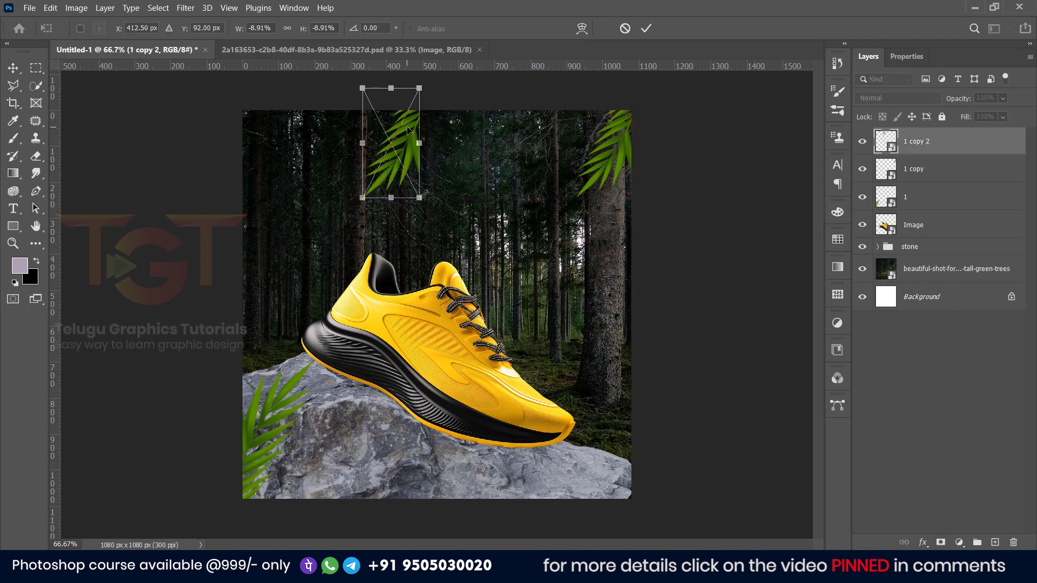
right_click(398, 140)
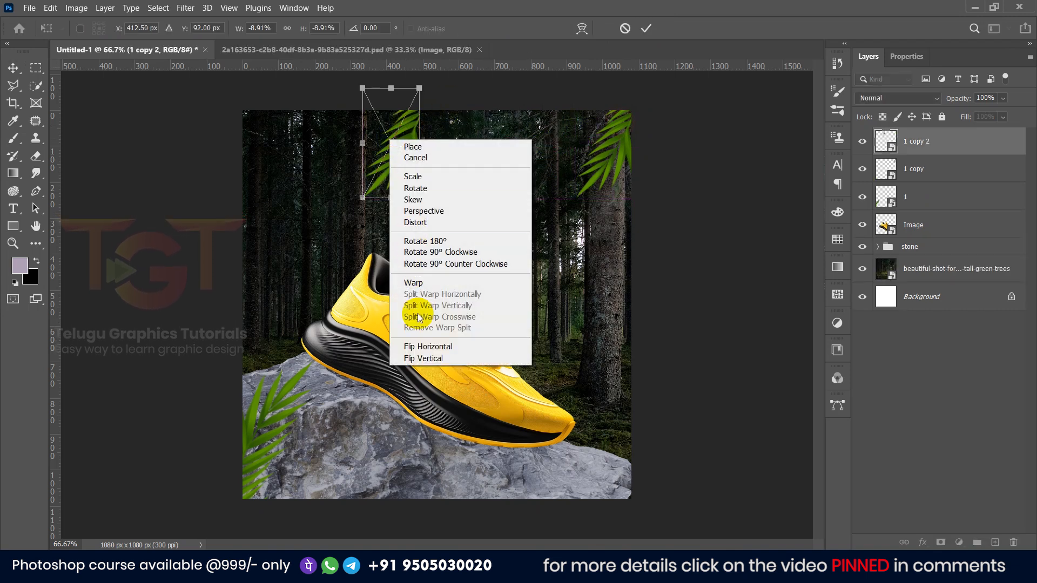
click(423, 348)
drag(381, 146, 255, 147)
drag(291, 194, 305, 222)
drag(274, 164, 268, 123)
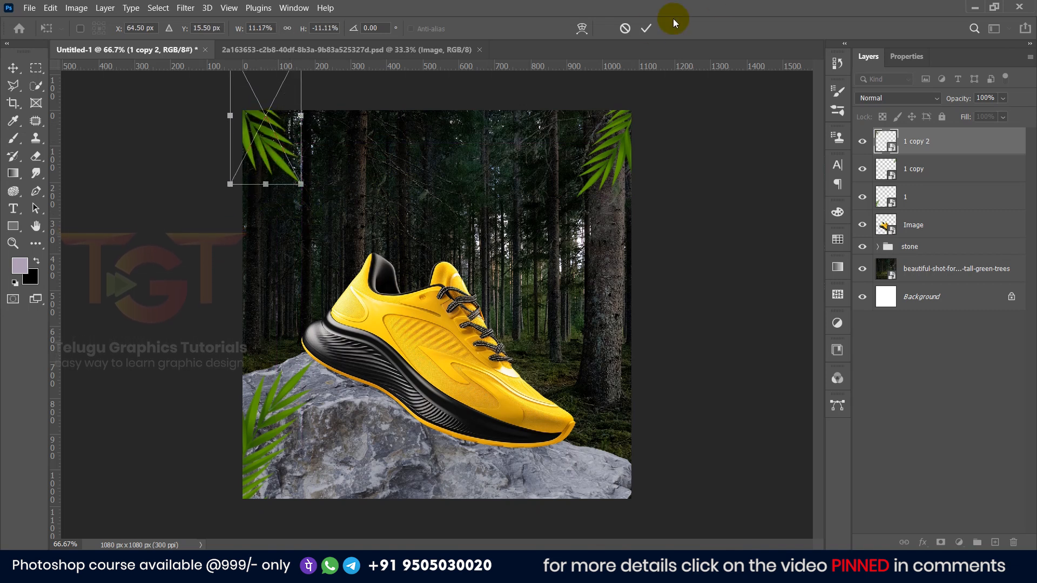
click(685, 172)
- Place the teal monstera leaf image 3 in the composition and move its layer below the stone group
key(alt+Tab)
drag(382, 139, 586, 429)
drag(532, 364, 532, 364)
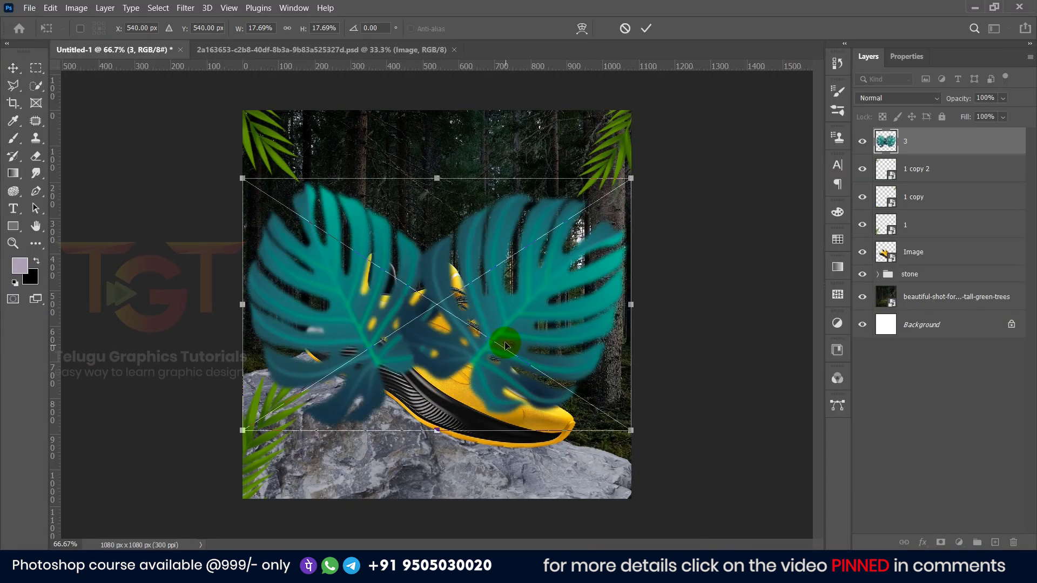
click(640, 29)
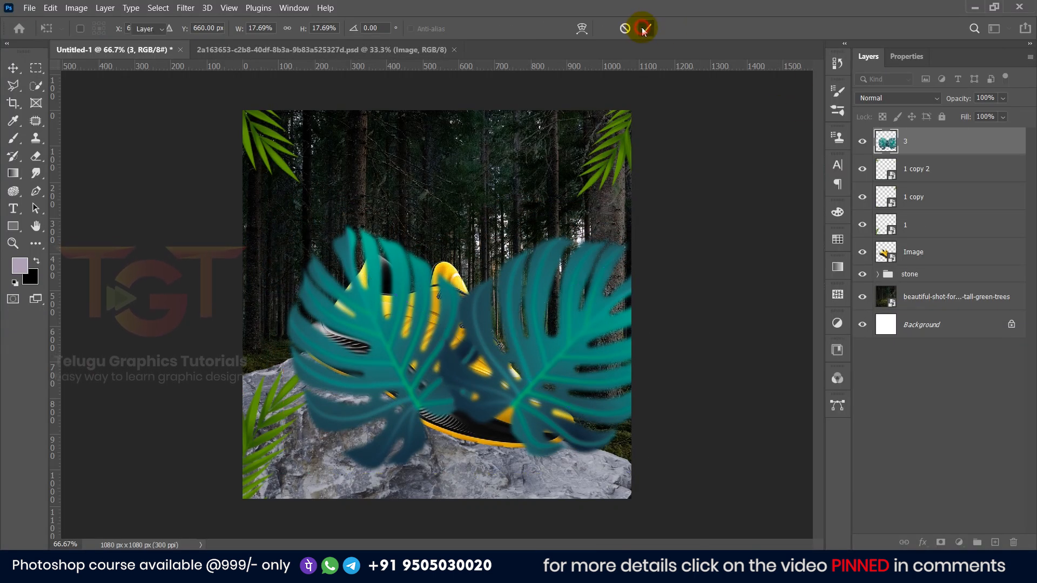
drag(925, 144, 927, 285)
- Scale down the teal monstera leaves and position them behind the shoe's toe at the canvas's right edge
key(ctrl+t)
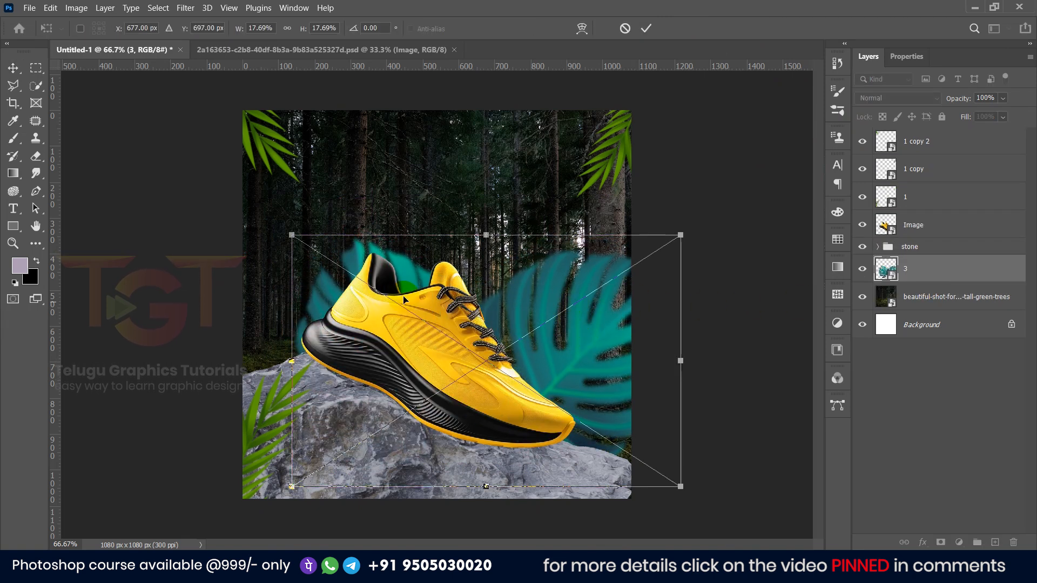
drag(290, 367, 456, 361)
drag(597, 350, 570, 399)
click(646, 29)
- Place the wooden sign image Design, scale it down and hang it from the canvas's top edge above the shoe
key(alt+Tab)
drag(604, 174, 628, 475)
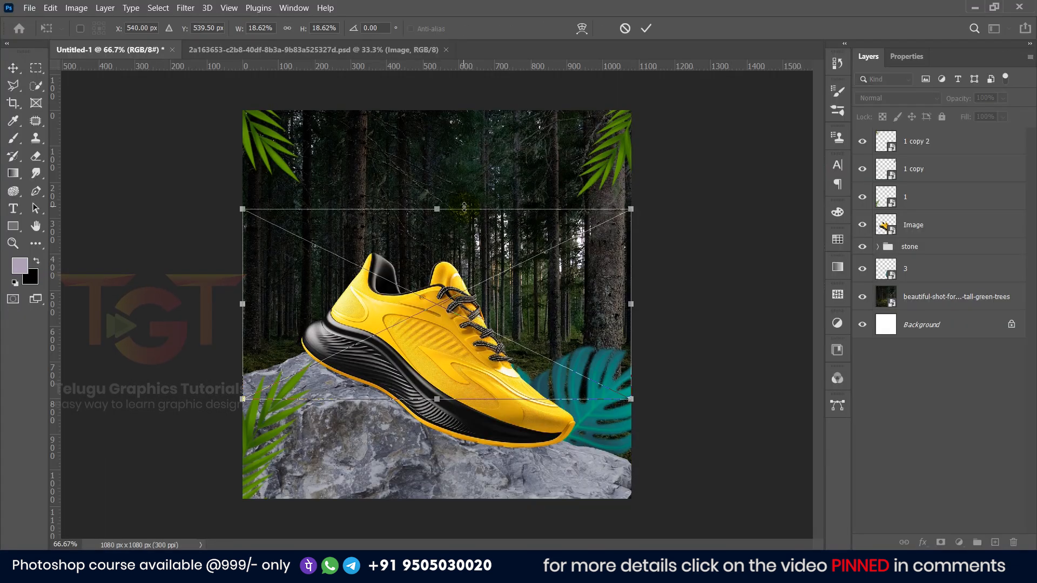
drag(463, 303, 464, 156)
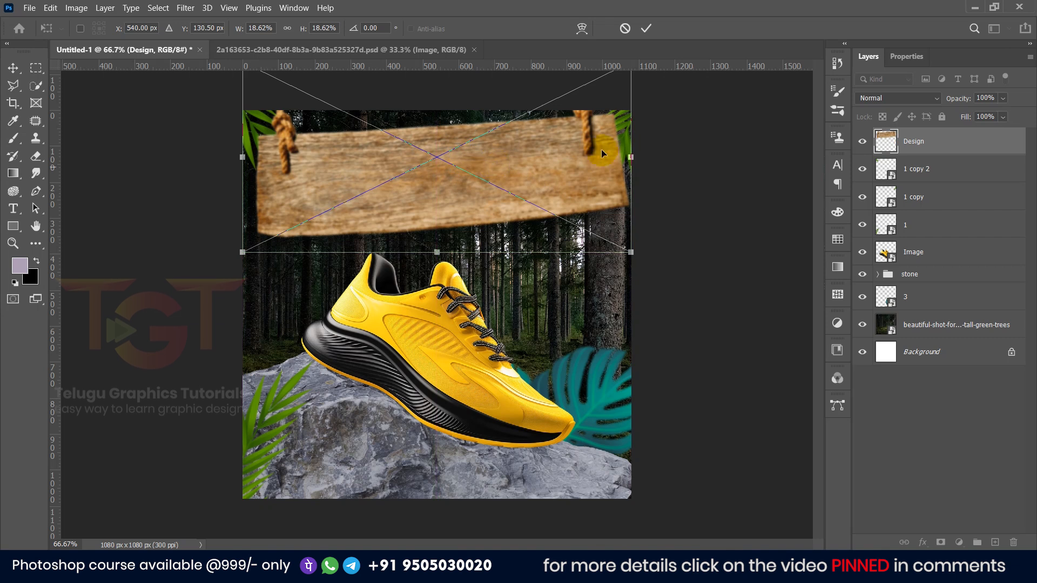
drag(638, 159, 544, 176)
drag(416, 168, 441, 169)
drag(443, 169, 462, 292)
drag(470, 285, 473, 294)
click(646, 28)
key(ctrl+0)
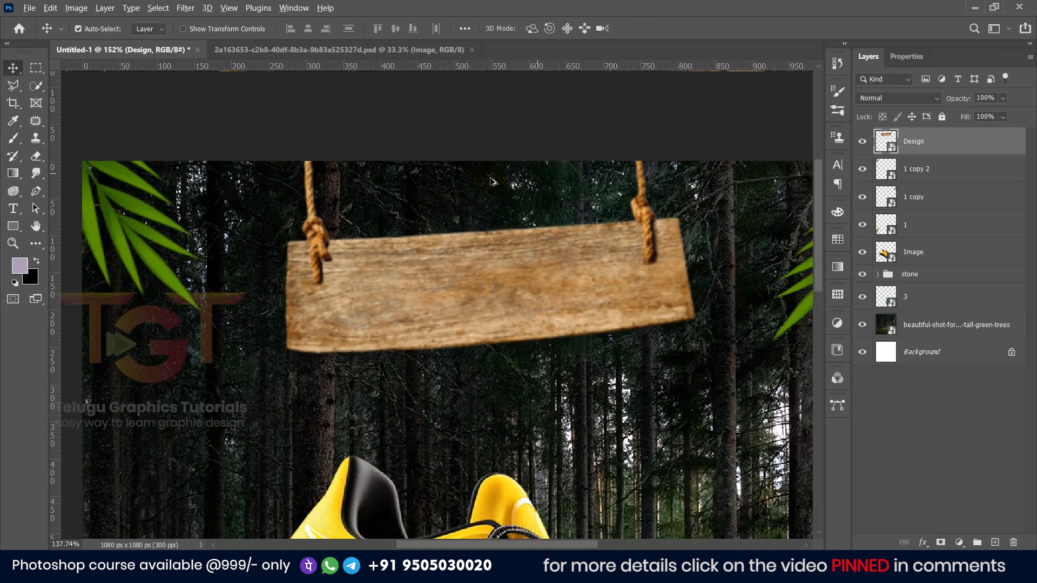
scroll(475, 226, down, 2)
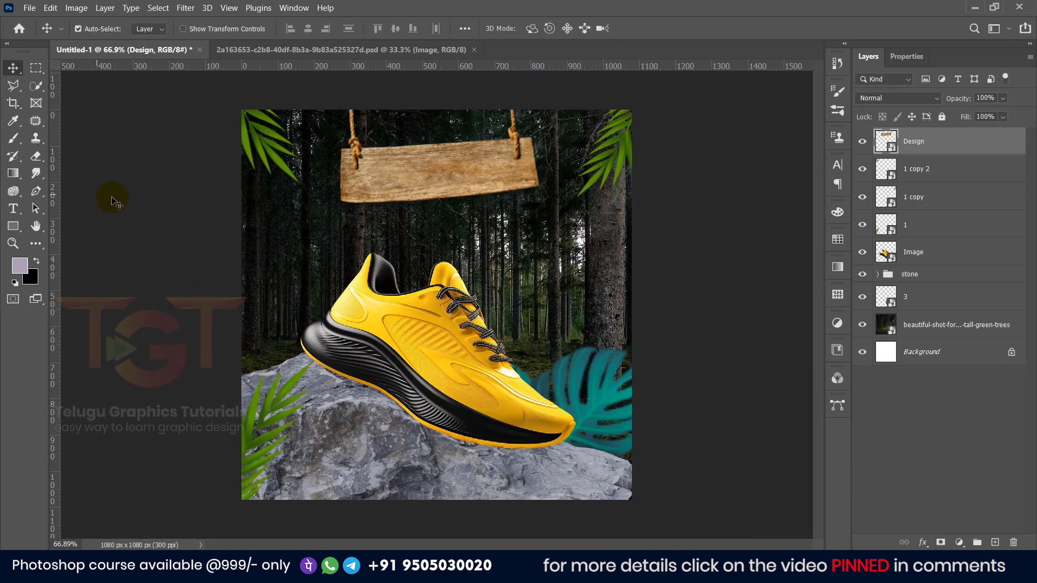
scroll(434, 369, up, 3)
scroll(434, 373, down, 3)
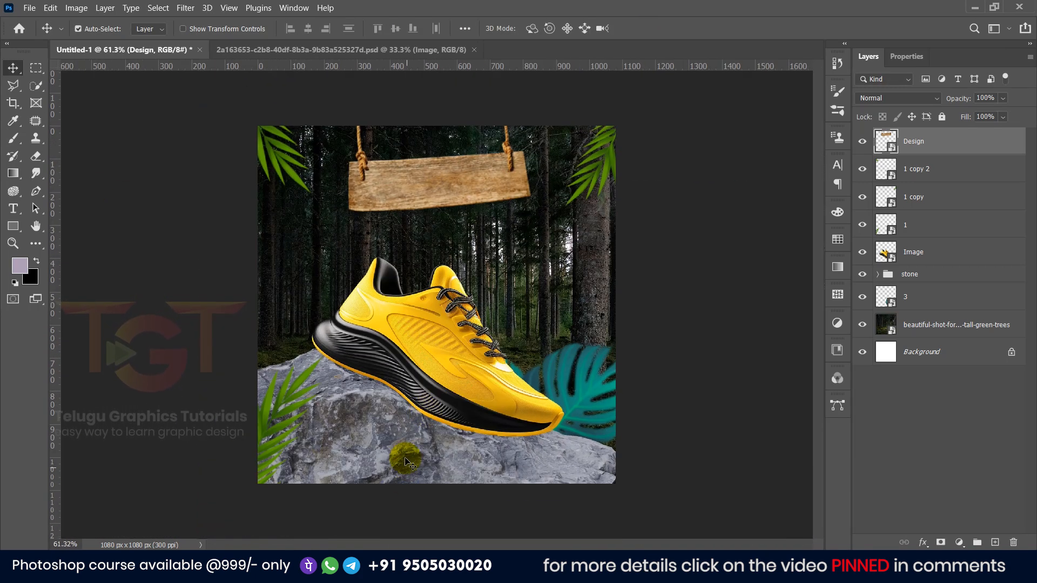
- Enlarge the whole stone group and shift it so the rock sits beneath the shoe and fills the lower foreground
click(432, 437)
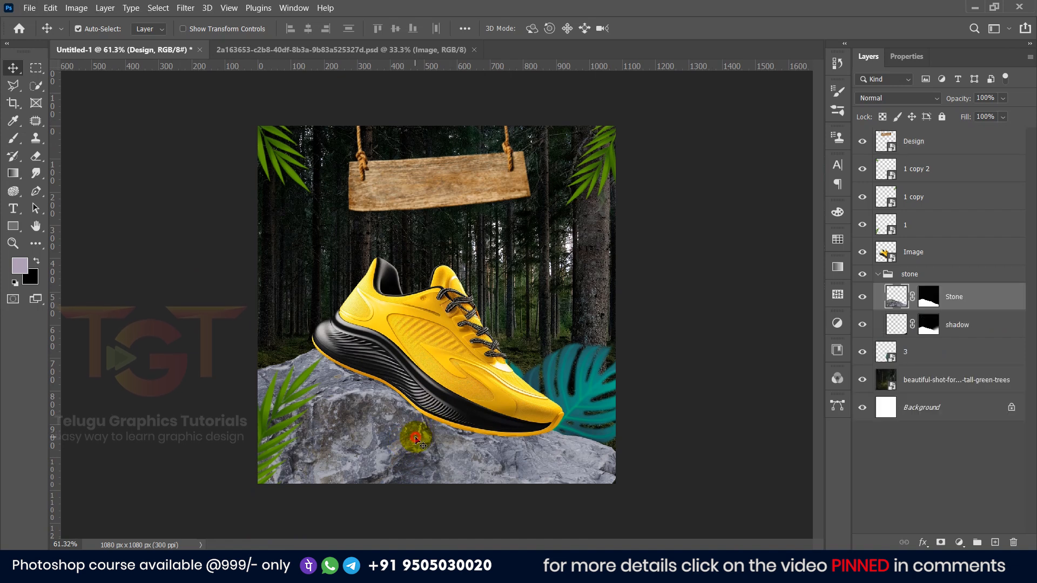
click(876, 276)
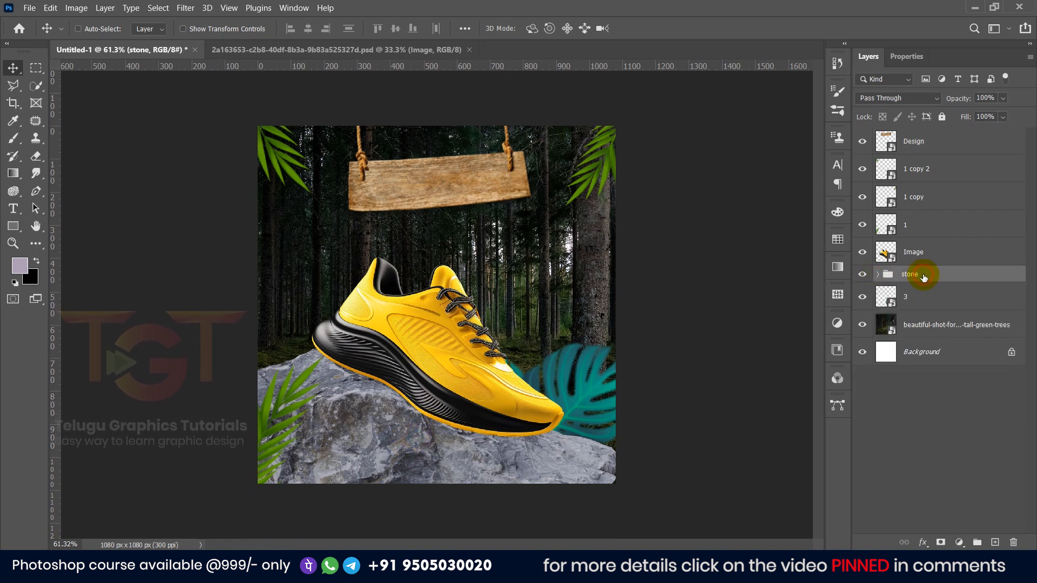
click(921, 274)
key(ctrl+t)
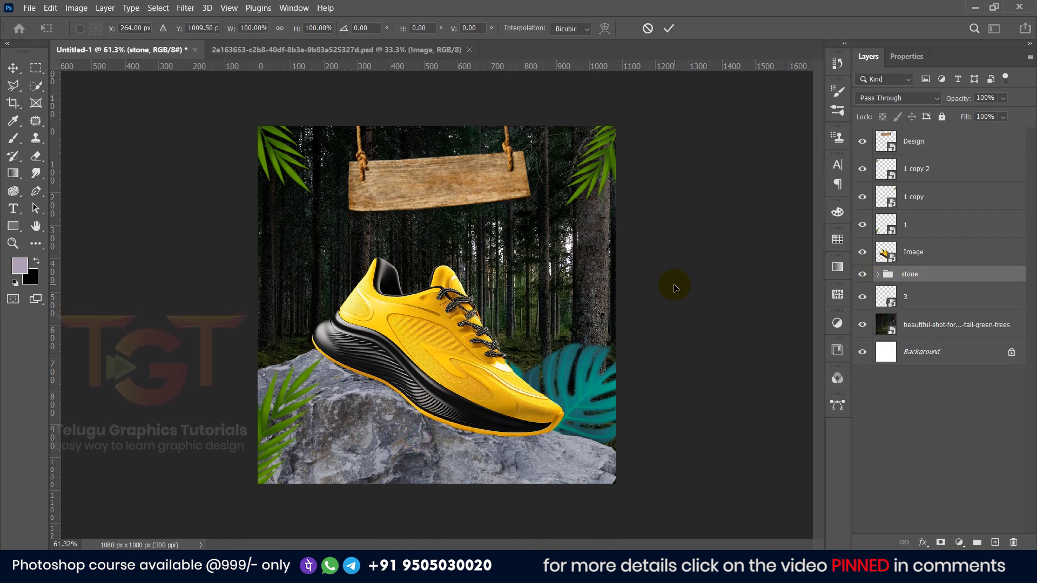
scroll(648, 299, down, 5)
drag(732, 105, 729, 101)
scroll(648, 241, down, 3)
drag(162, 376, 103, 380)
drag(379, 370, 356, 388)
click(664, 35)
scroll(462, 337, up, 3)
right_click(988, 286)
click(987, 287)
right_click(963, 277)
click(973, 273)
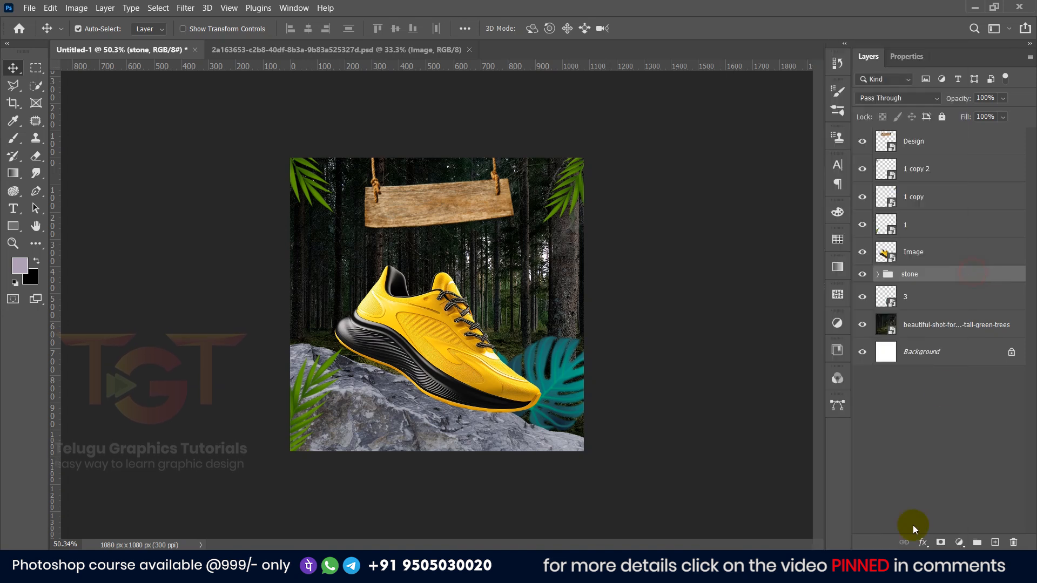
- Add a Curves adjustment layer above the stone group and clip it to that group
click(954, 544)
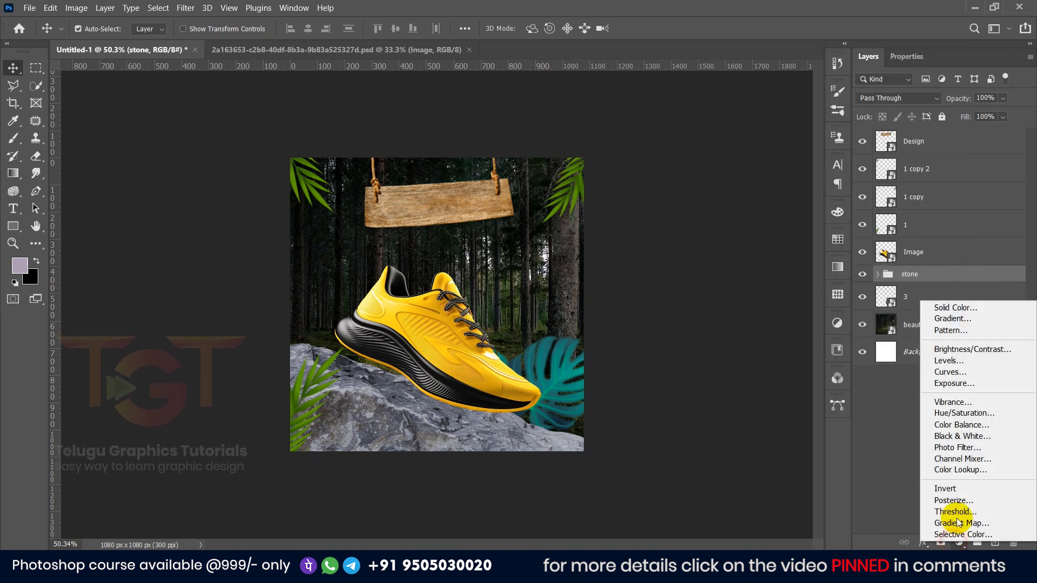
click(949, 375)
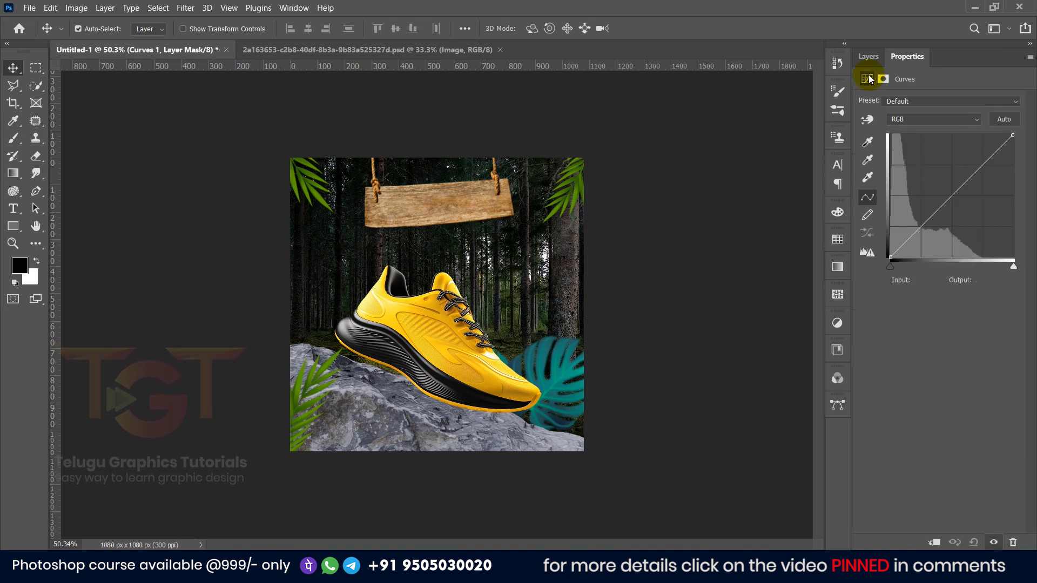
drag(953, 199, 881, 86)
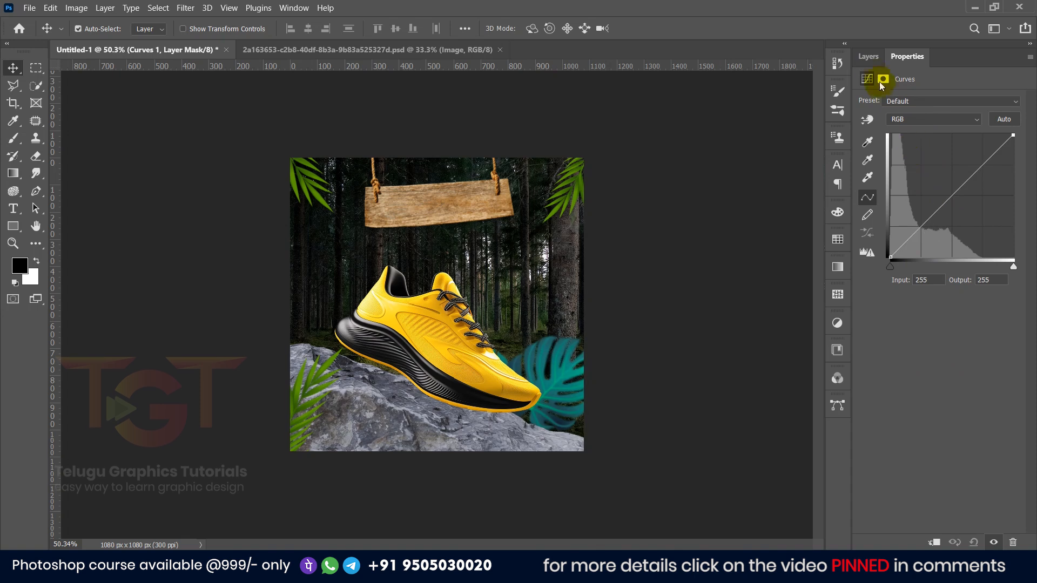
click(871, 63)
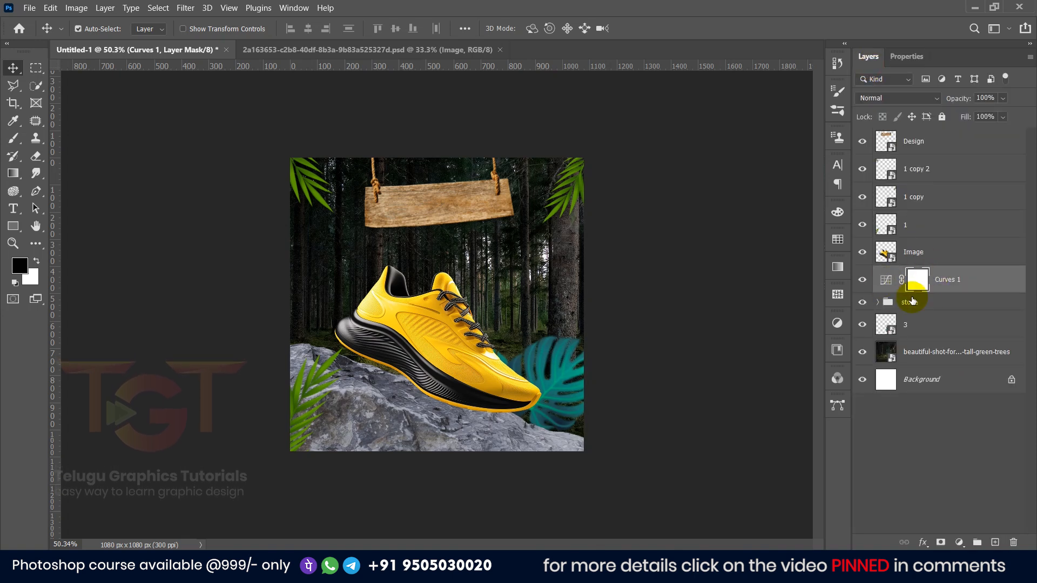
right_click(981, 285)
click(856, 244)
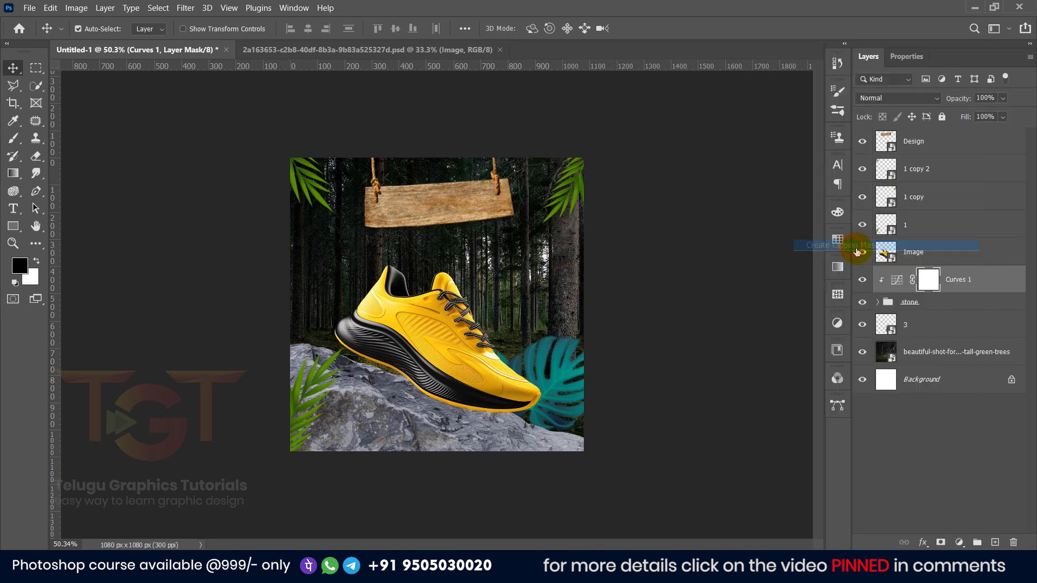
- Shape the stone's Curves adjustment into an S-curve with lowered shadows, raised highlights and a midtone point at input 141, output 117
double_click(921, 279)
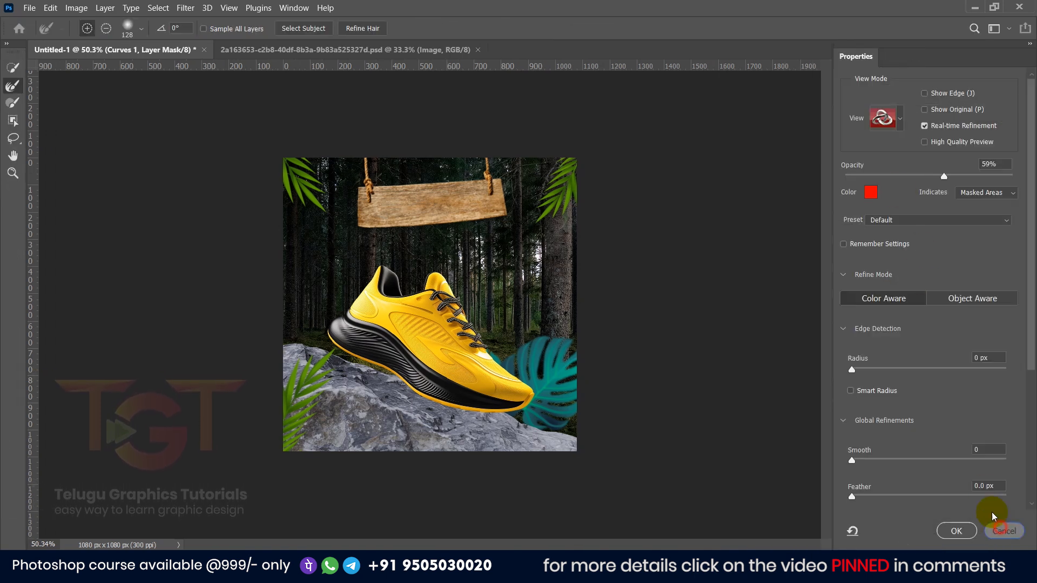
click(1000, 529)
double_click(894, 286)
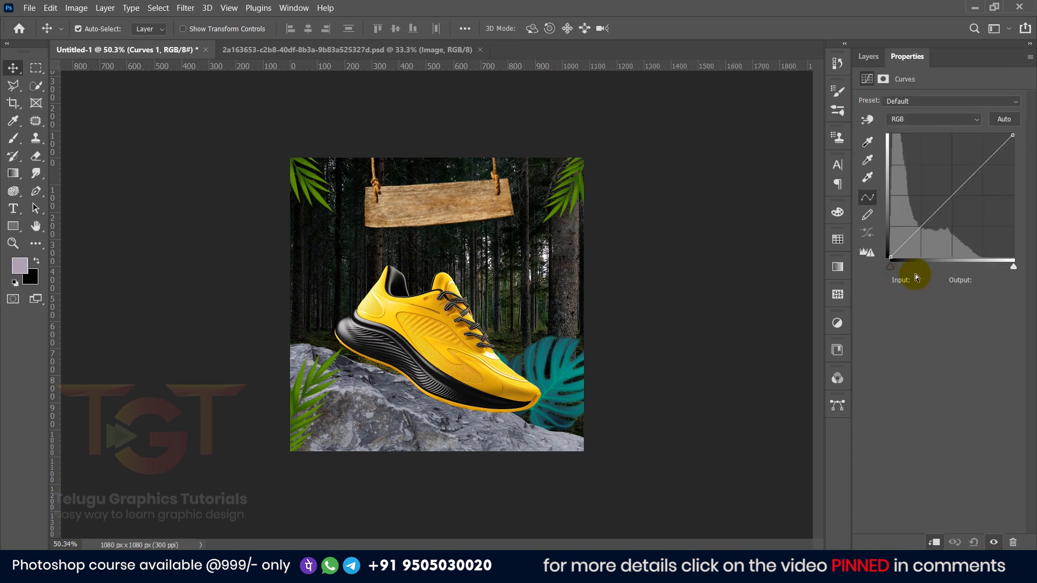
drag(922, 225, 923, 238)
drag(996, 160, 984, 159)
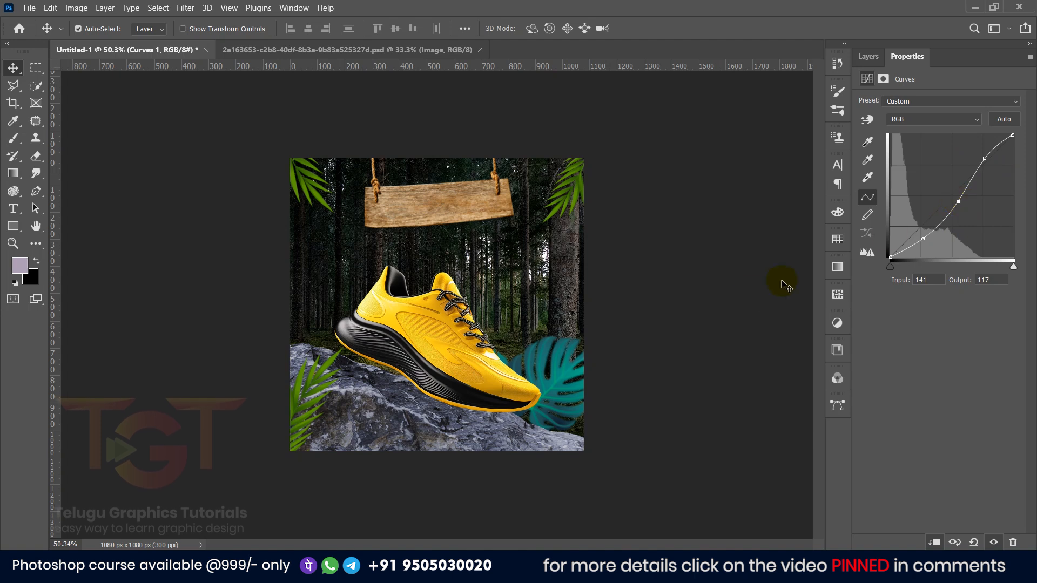
click(868, 56)
- Add a Curves adjustment layer above the shoe image layer and clip it to the shoe
click(437, 346)
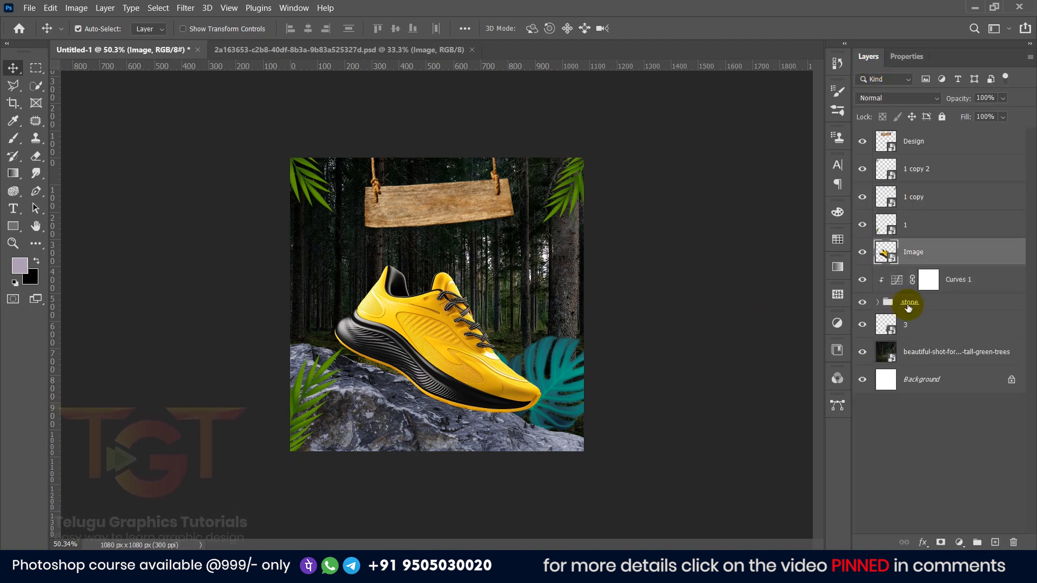
click(959, 542)
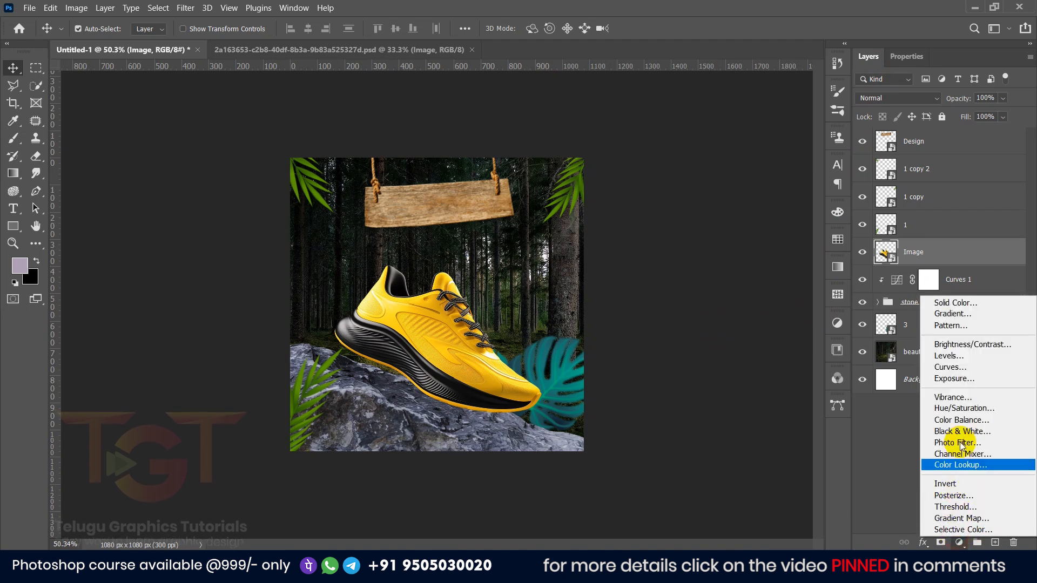
click(951, 367)
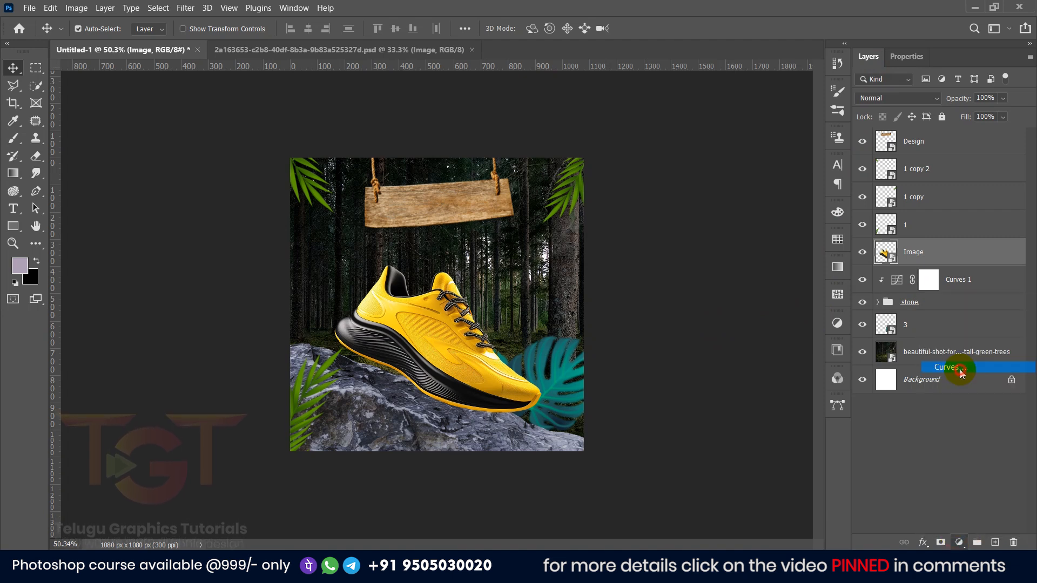
click(867, 56)
right_click(969, 248)
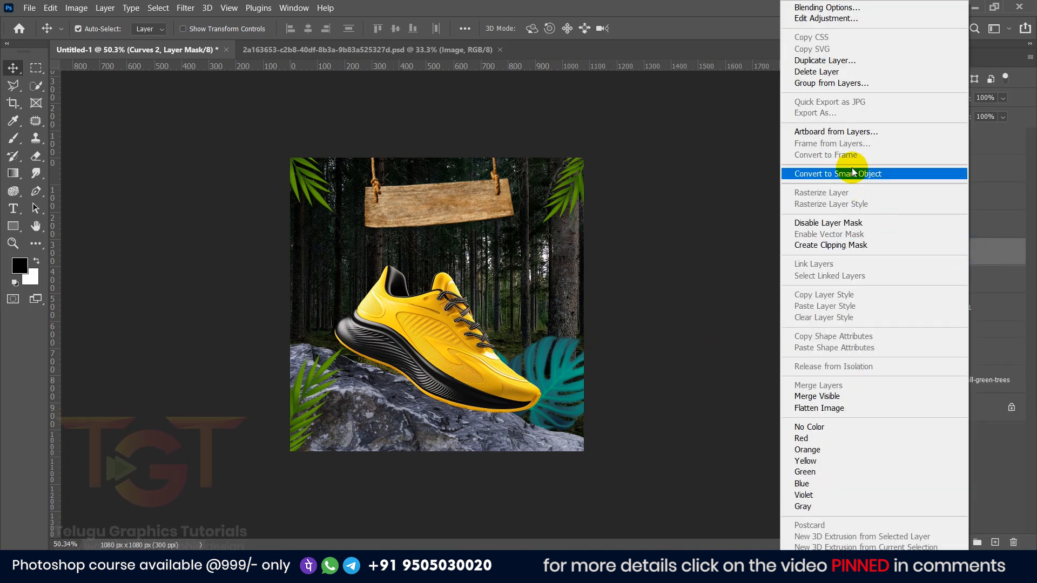
click(834, 244)
- Darken the shoe's Curves adjustment with a midtone point at input 138, output 118 and a second point in the shadows
double_click(891, 250)
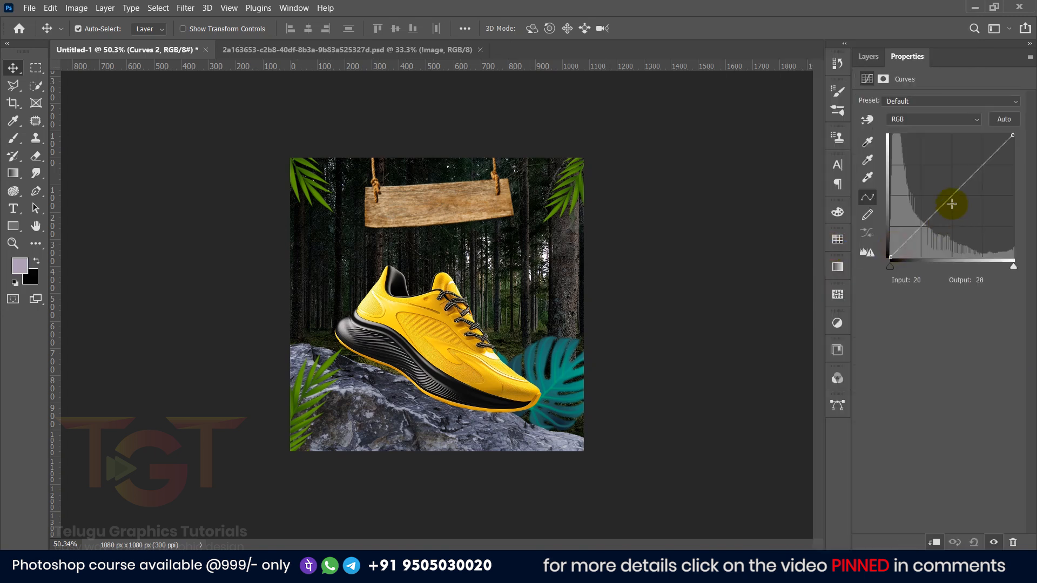
drag(952, 198, 957, 200)
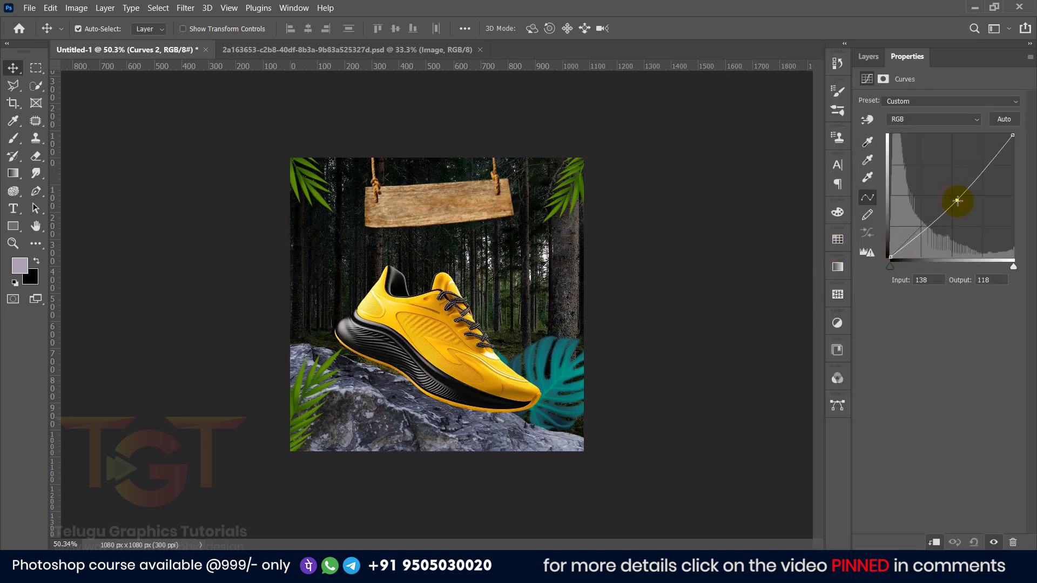
click(924, 238)
click(777, 256)
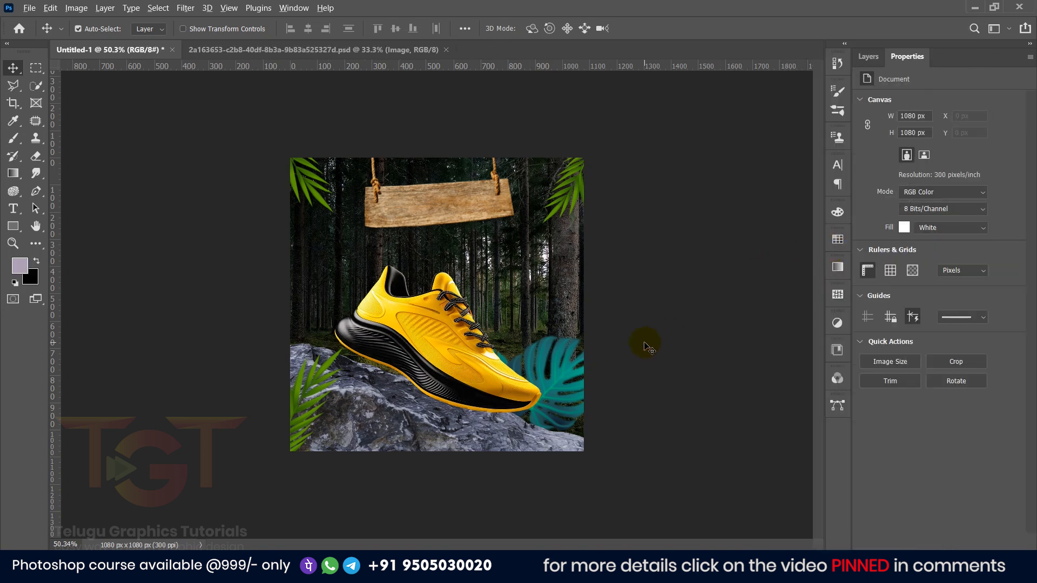
- Duplicate the shoe image layer and move the copy above the Curves 2 adjustment layer
scroll(472, 303, down, 5)
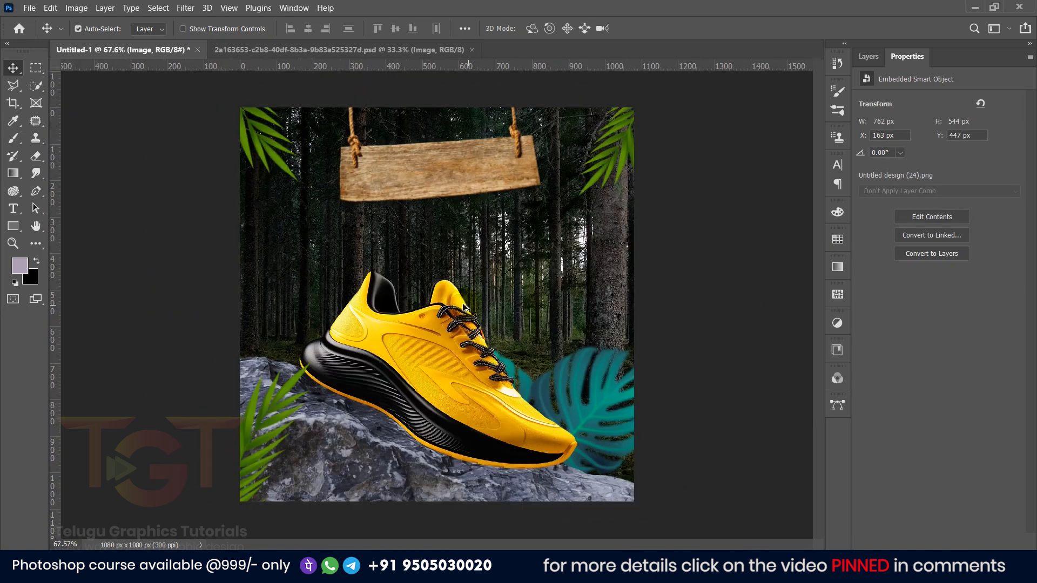
scroll(435, 343, up, 2)
drag(431, 398, 448, 276)
click(867, 56)
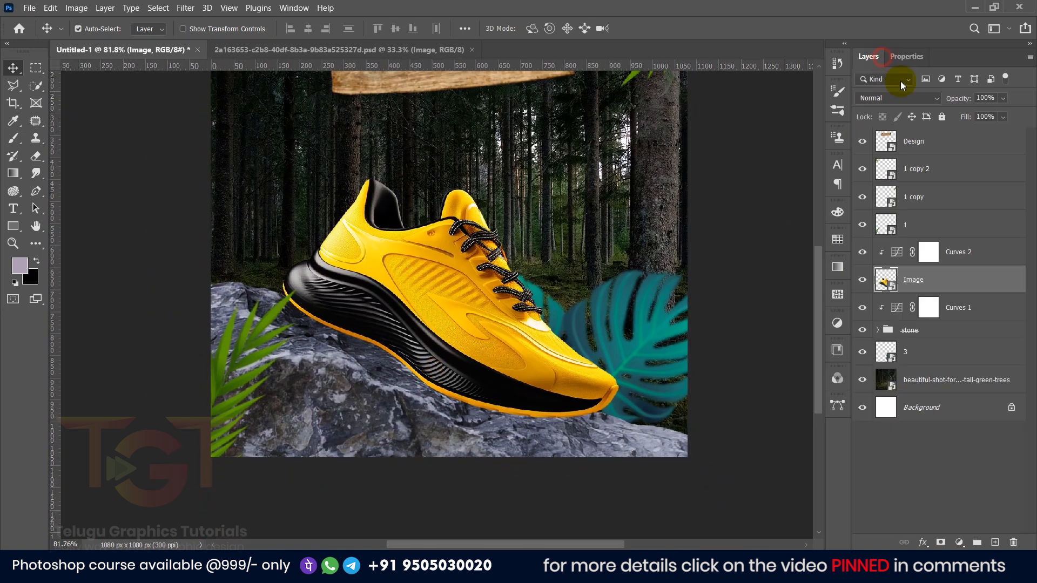
drag(971, 308, 995, 542)
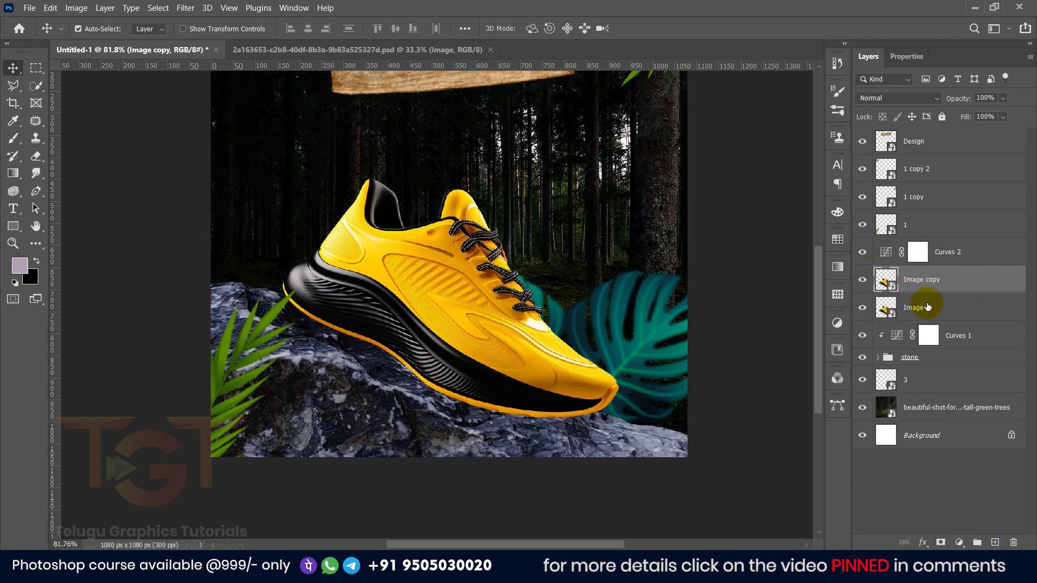
drag(925, 282, 931, 239)
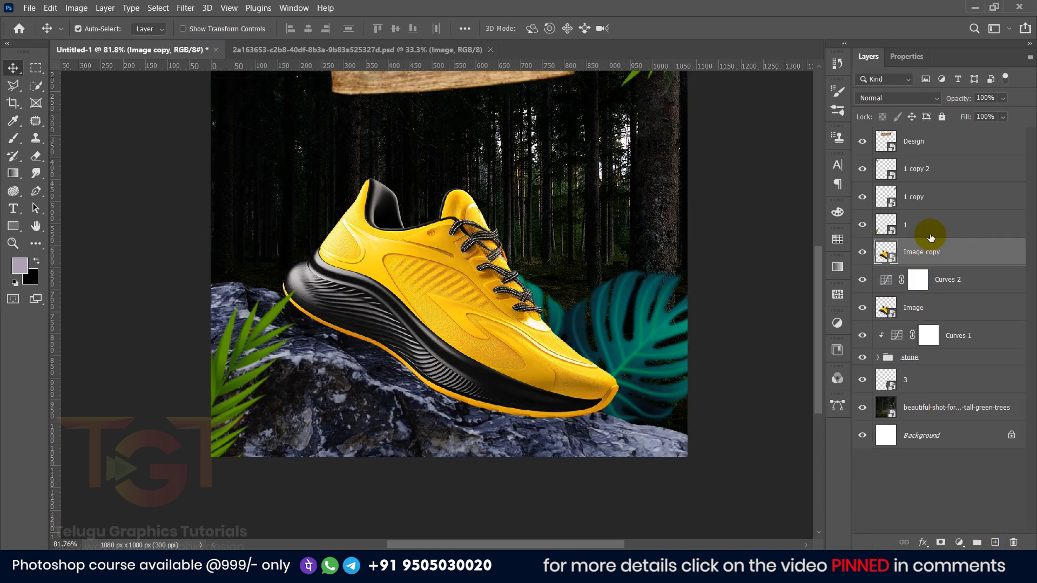
- Clip Curves 2 to the original shoe layer again and group both layers as "shoe"
click(895, 286)
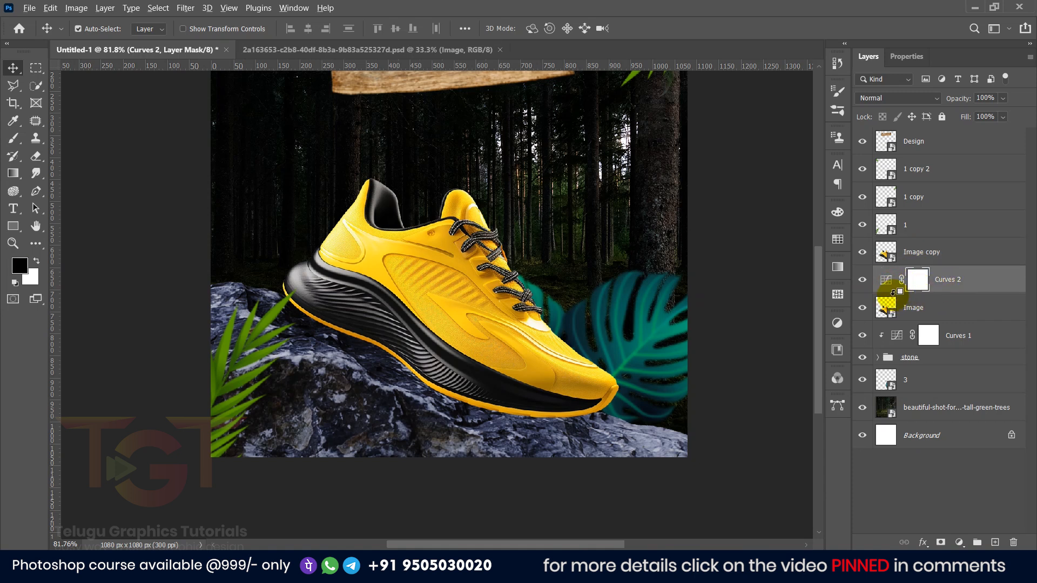
alt+click(893, 292)
shift+click(943, 309)
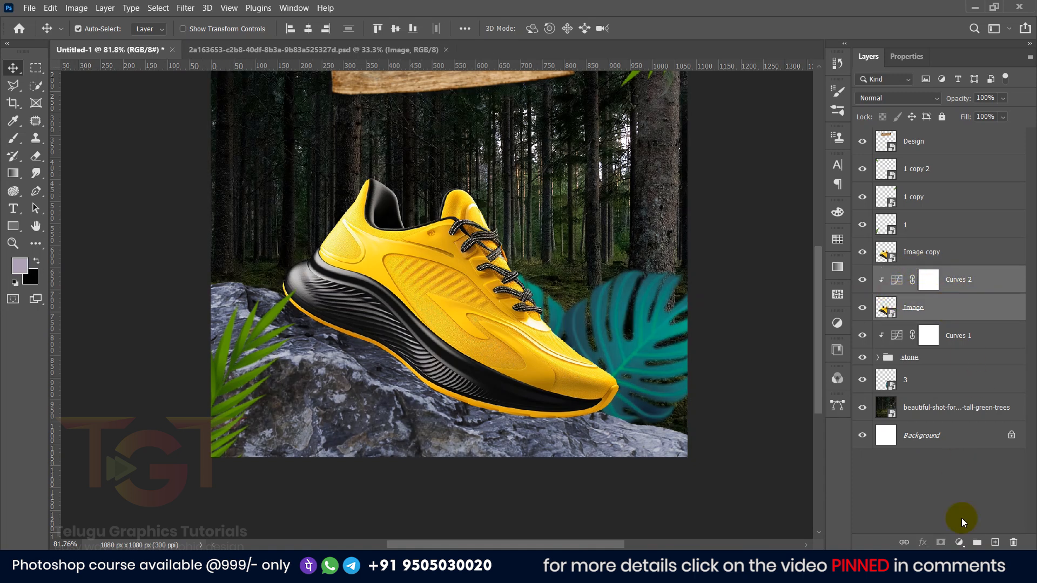
click(977, 541)
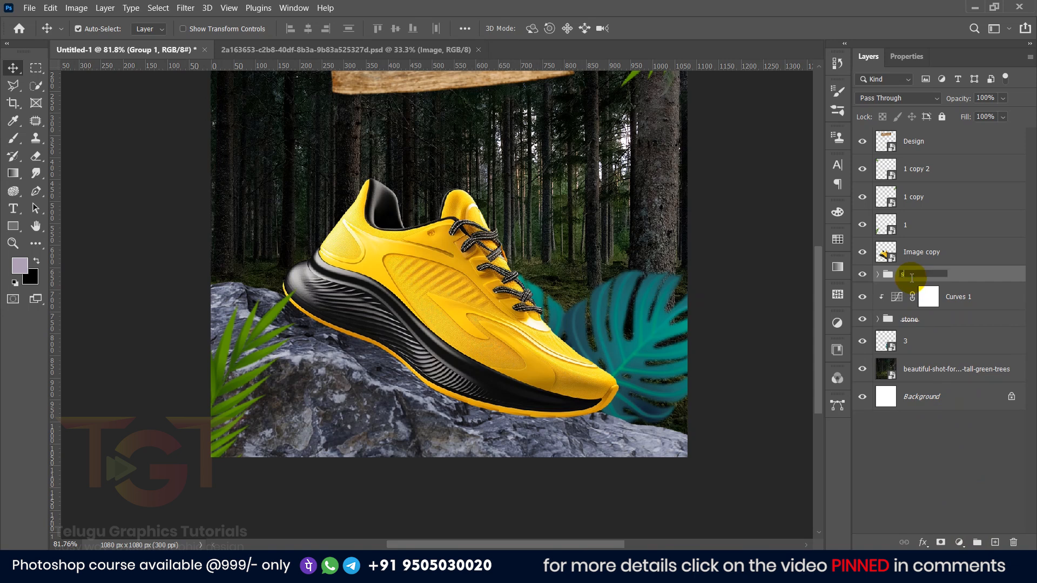
click(978, 467)
- Group the Curves 1 adjustment with the stone group and name the new group "stone"
click(971, 297)
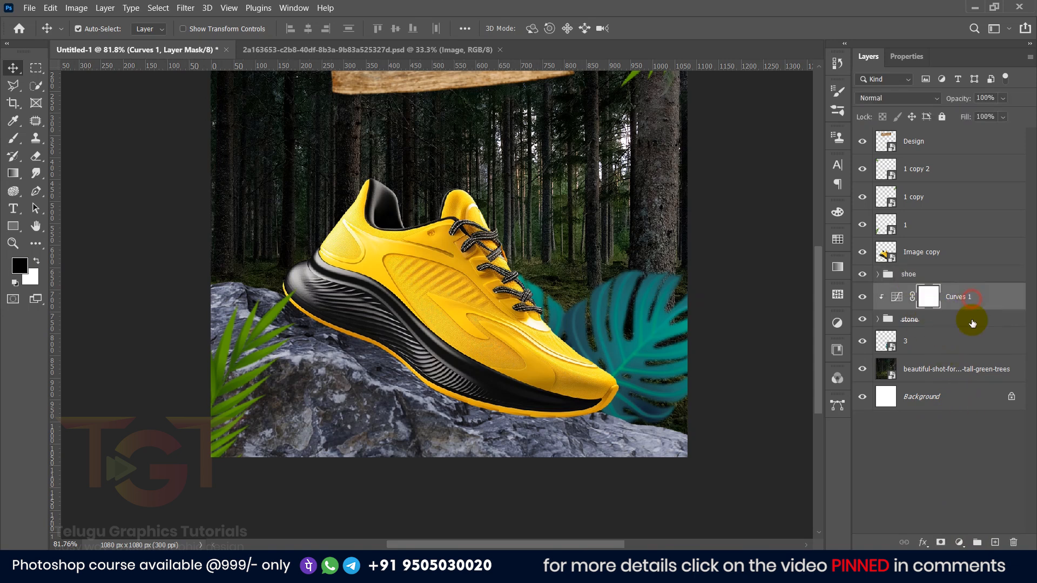
shift+click(971, 321)
click(977, 542)
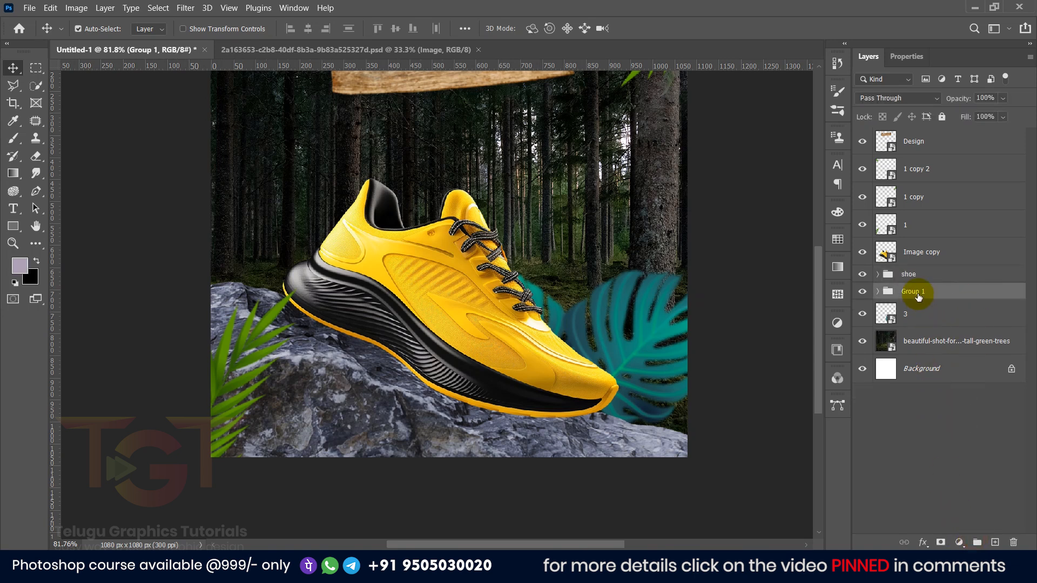
click(918, 294)
text(stone)
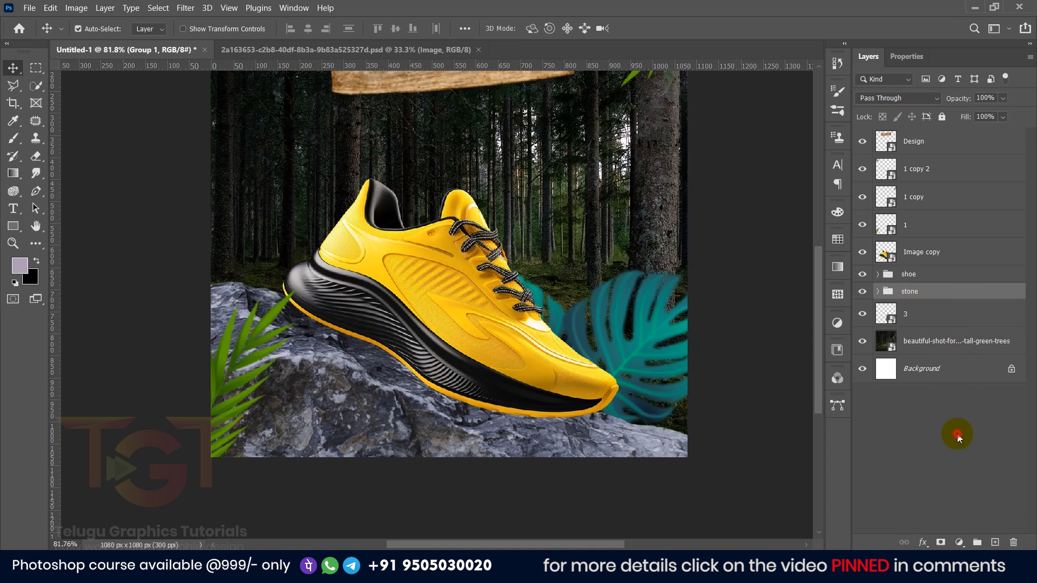
click(950, 432)
- Try to group the leaf layers 3, 1, 1 copy and 1 copy 2 and move the group down the layer stack
click(863, 313)
click(863, 313)
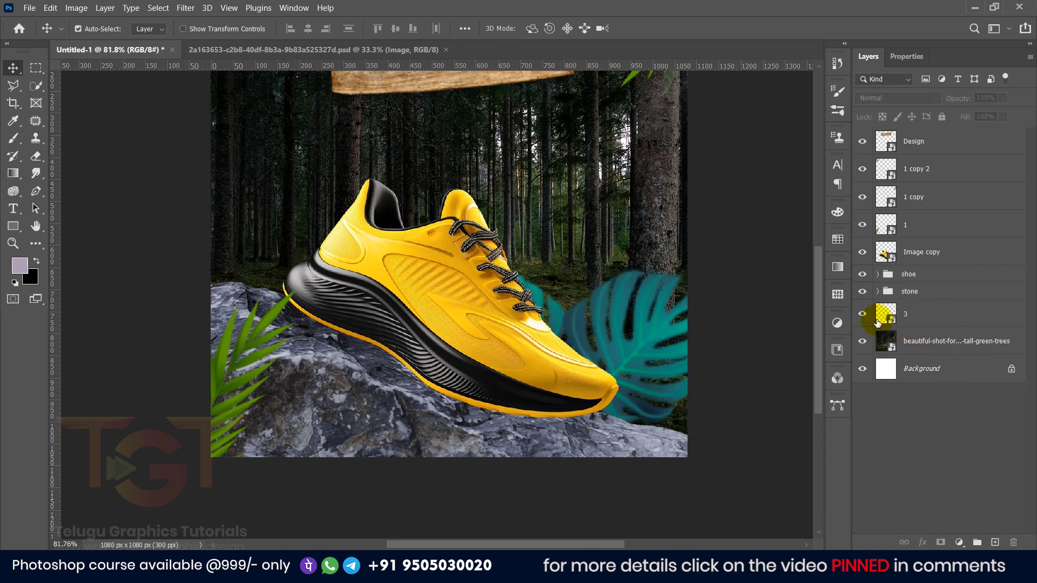
click(935, 315)
ctrl+click(935, 224)
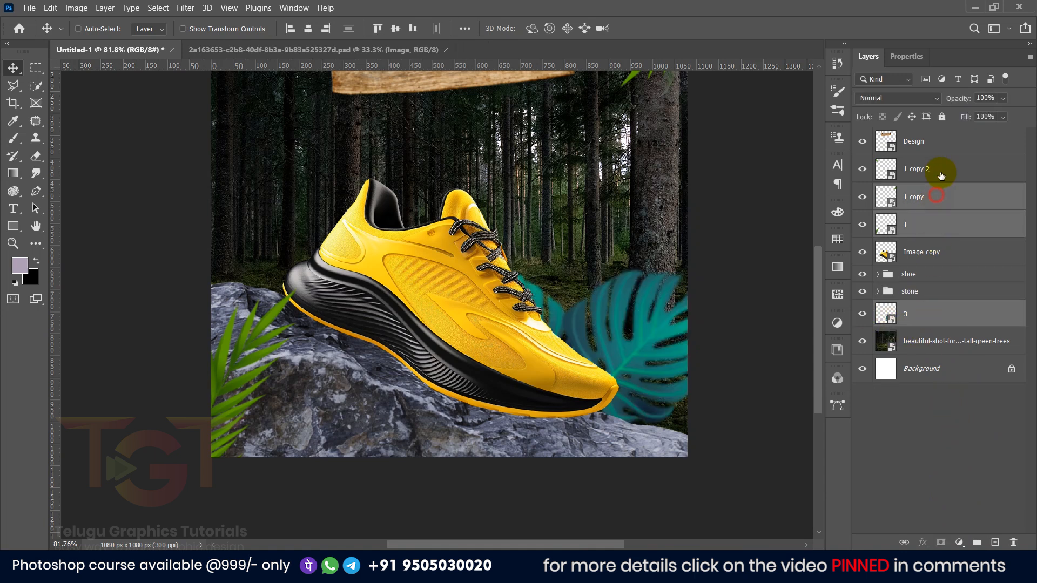
ctrl+click(936, 197)
ctrl+click(937, 171)
click(977, 541)
click(864, 164)
click(864, 163)
drag(921, 164, 928, 233)
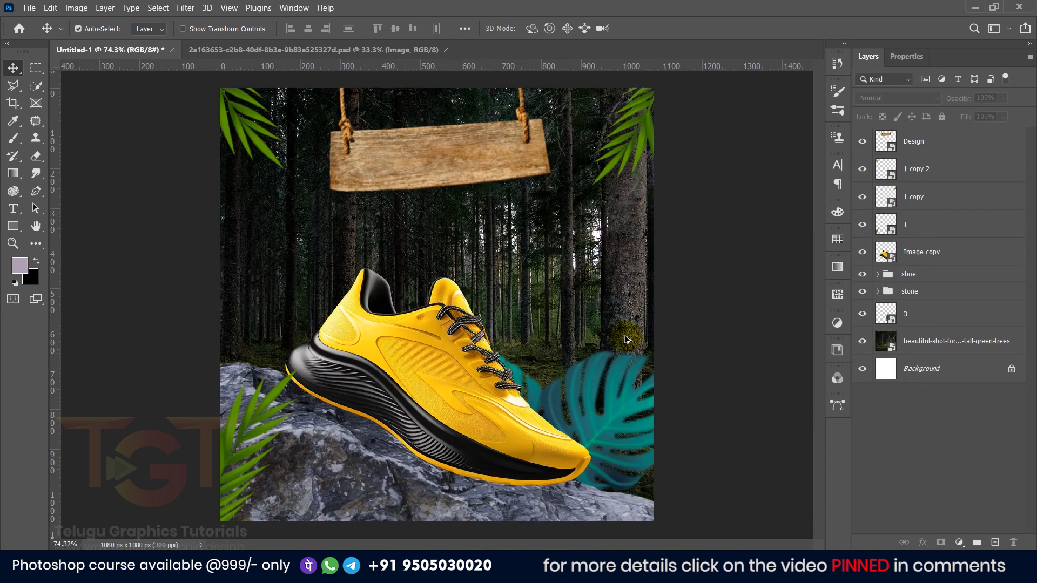
- Apply a black (000000) Color Overlay layer style to the Image copy layer
click(918, 252)
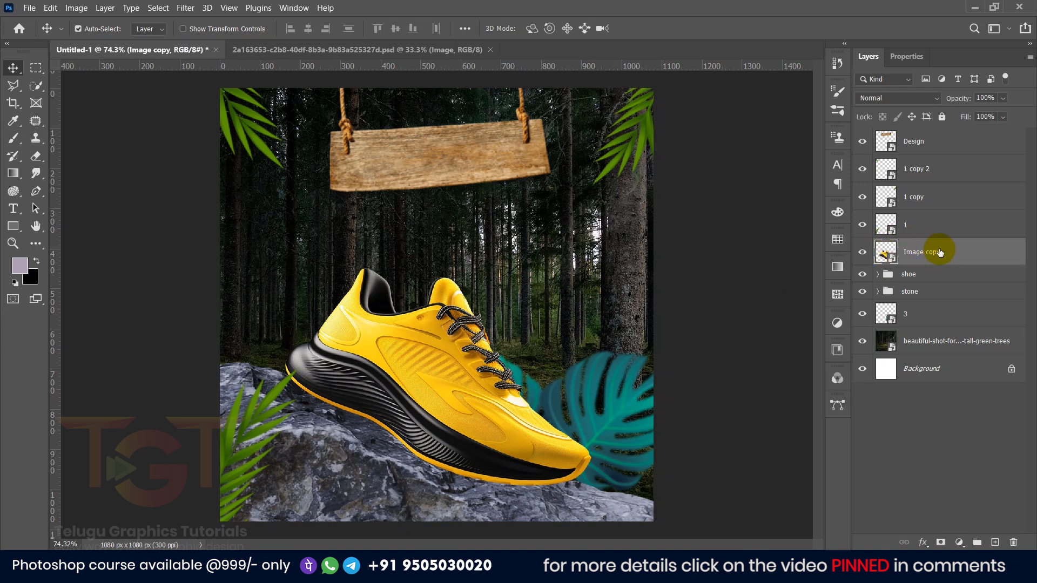
right_click(940, 253)
click(834, 7)
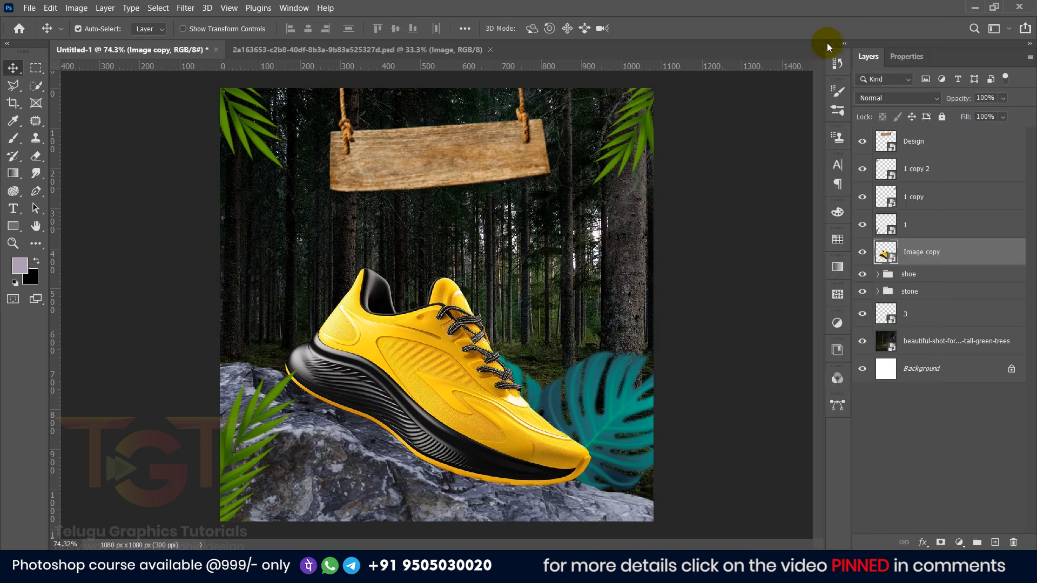
click(519, 281)
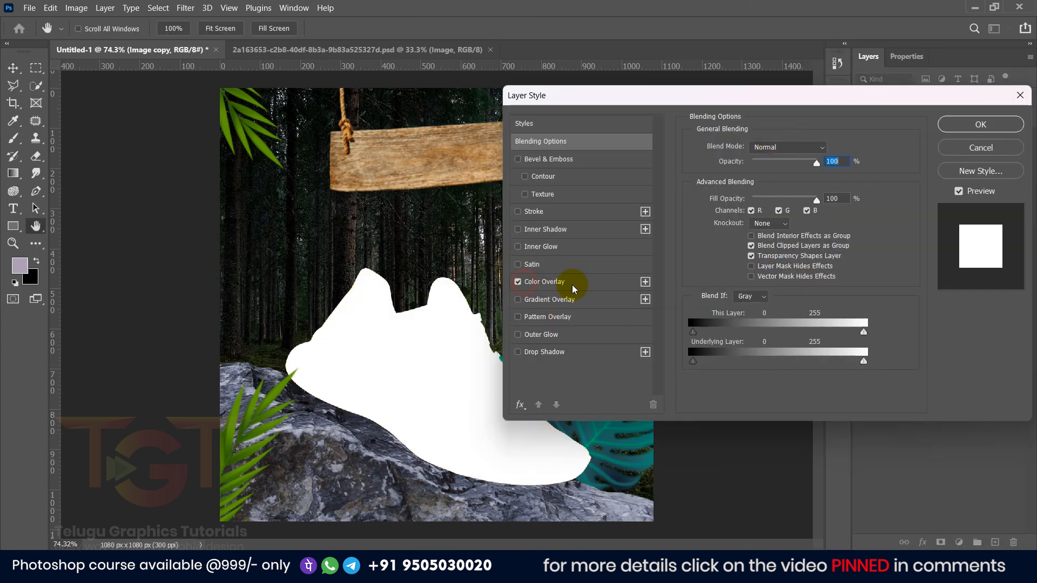
click(601, 282)
click(827, 155)
text(000000)
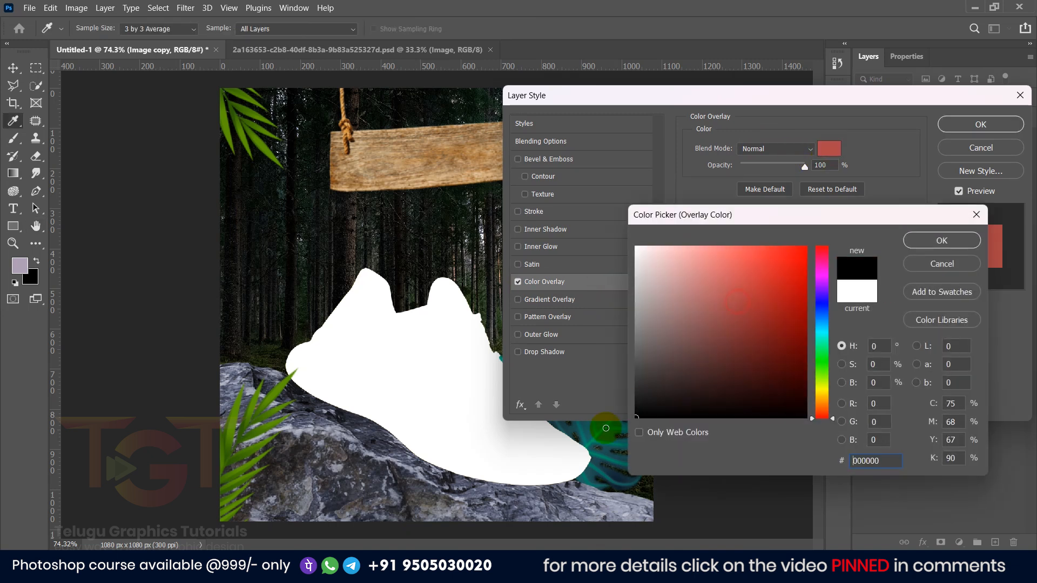
click(954, 247)
click(993, 126)
- Move the black shoe copy below the shoe group and shift it down to Y 749 px
drag(930, 252, 931, 313)
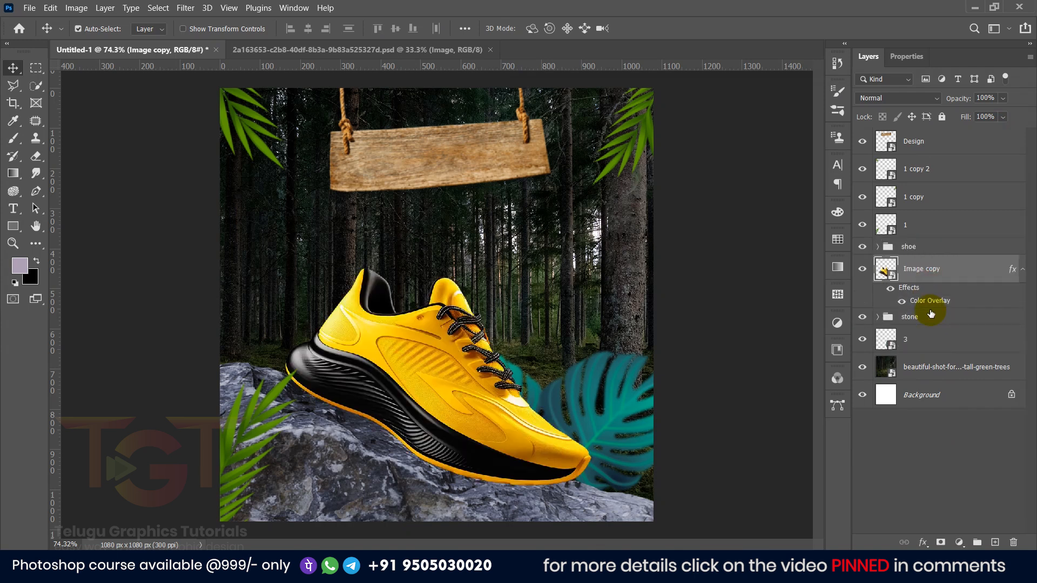
key(ctrl+t)
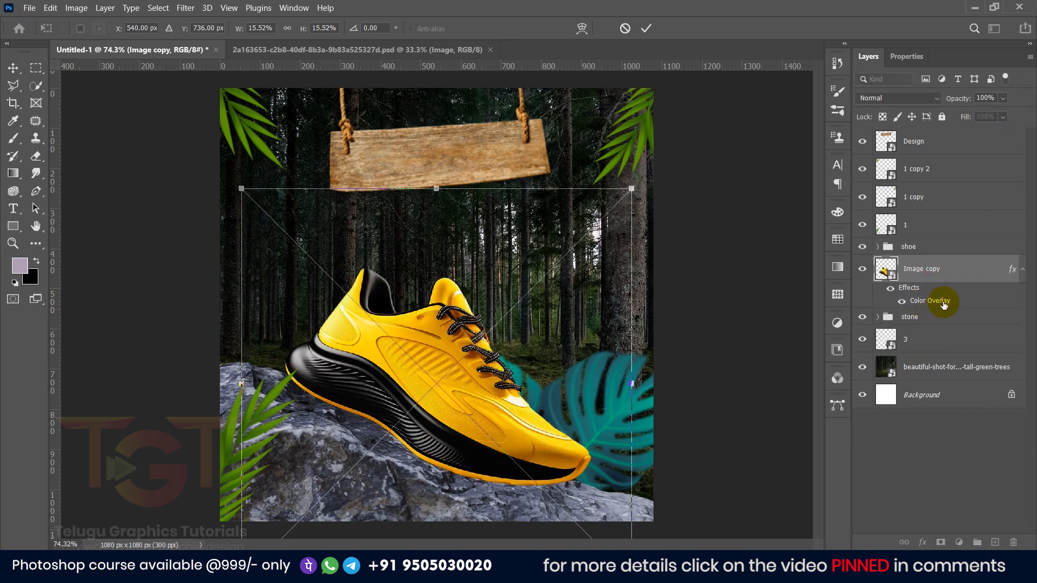
key(Down)
key(Down)
key(Down)
key(Down)
key(Down)
key(Down)
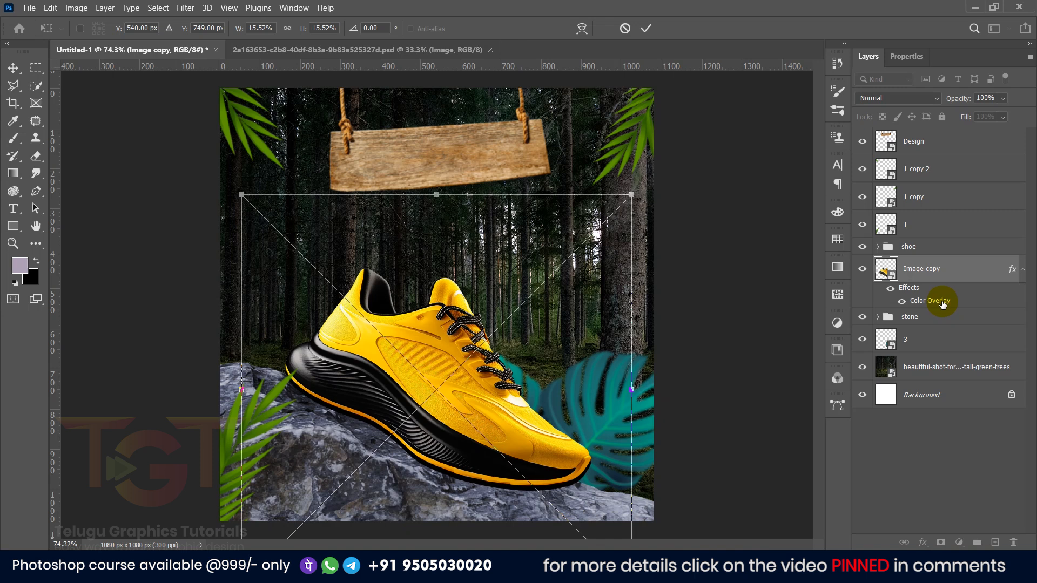
click(646, 28)
- Soften the black shoe copy into a shadow with a Gaussian Blur filter
scroll(515, 435, up, 4)
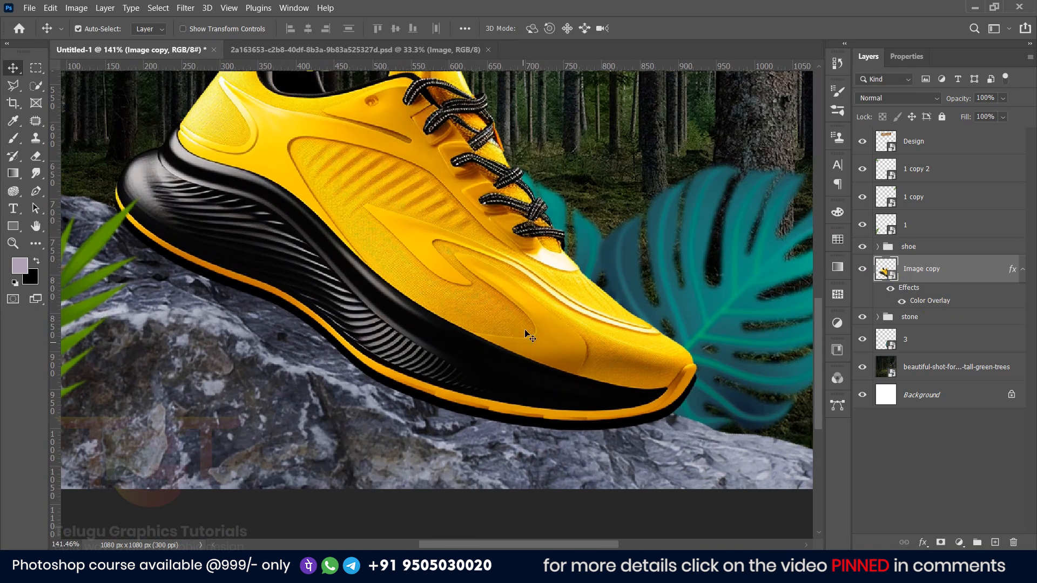
click(185, 7)
click(202, 169)
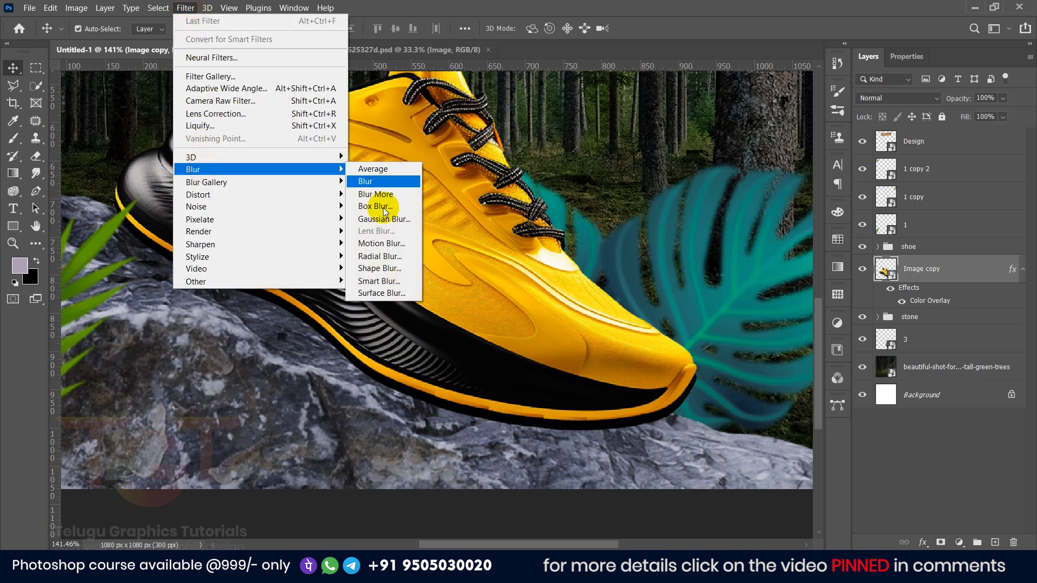
click(383, 222)
drag(760, 304, 795, 309)
click(924, 122)
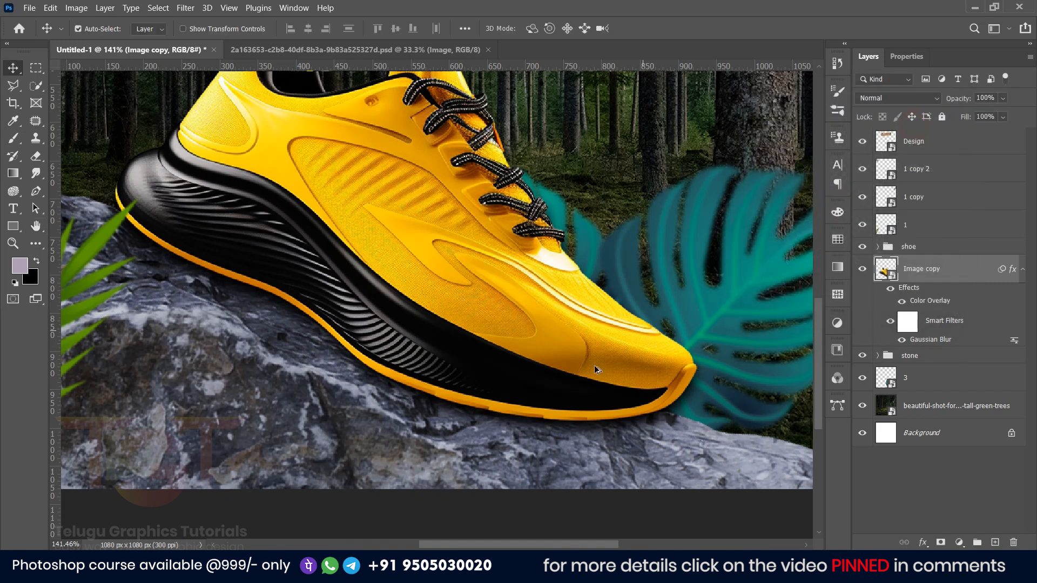
- Nudge the blurred shadow about 4 px vertically along the shoe's sole
scroll(632, 346, up, 5)
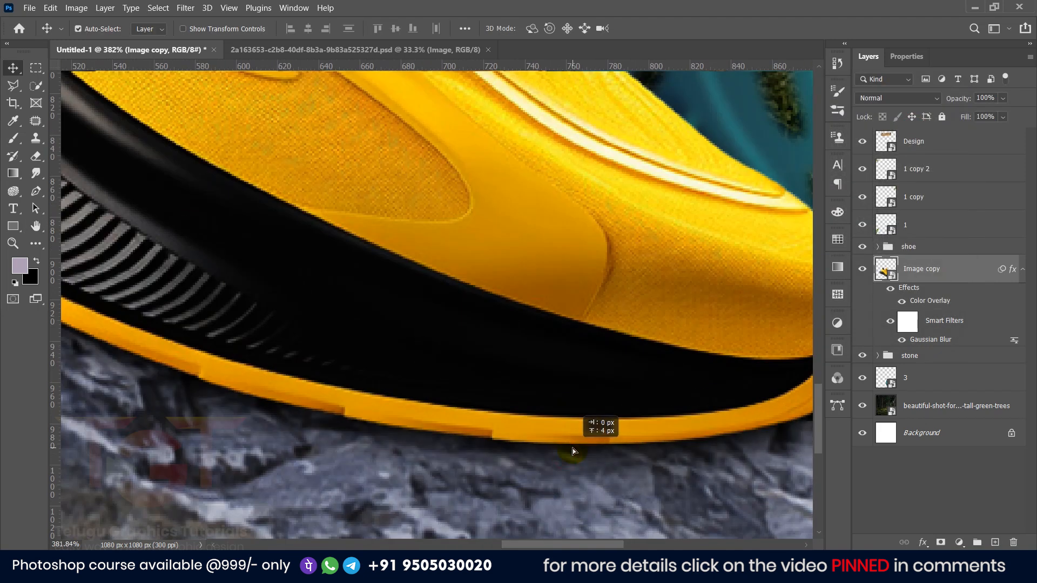
scroll(555, 412, down, 5)
scroll(587, 313, down, 2)
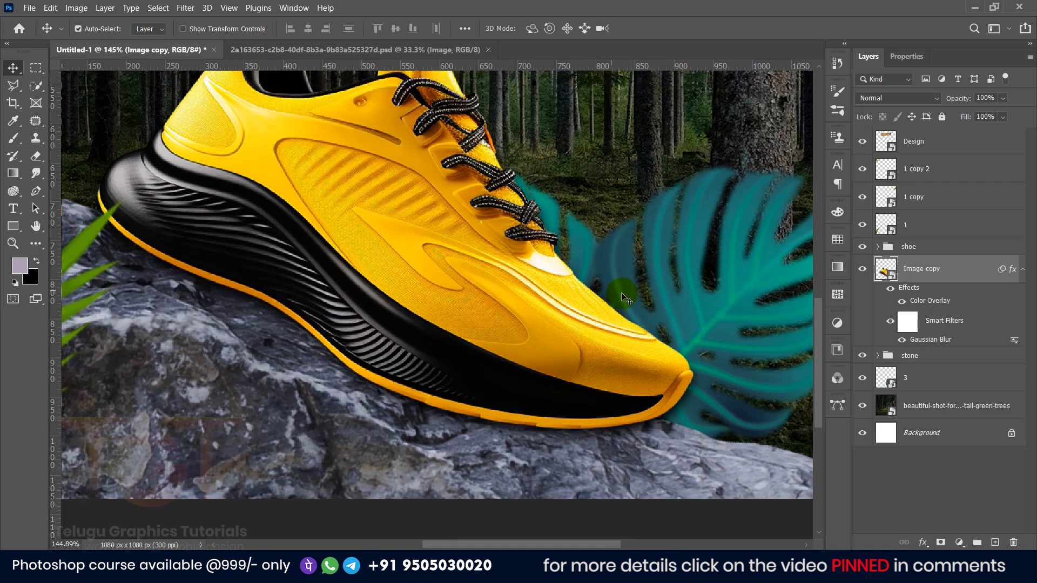
scroll(316, 284, up, 2)
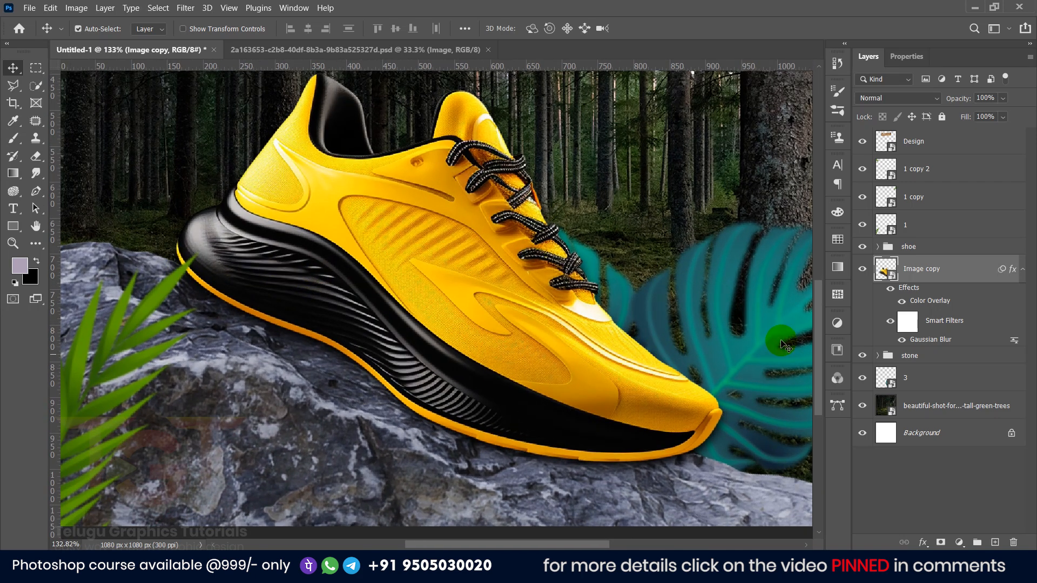
- Hide the shoe group and add a layer mask to the blurred Image copy shadow layer
click(862, 247)
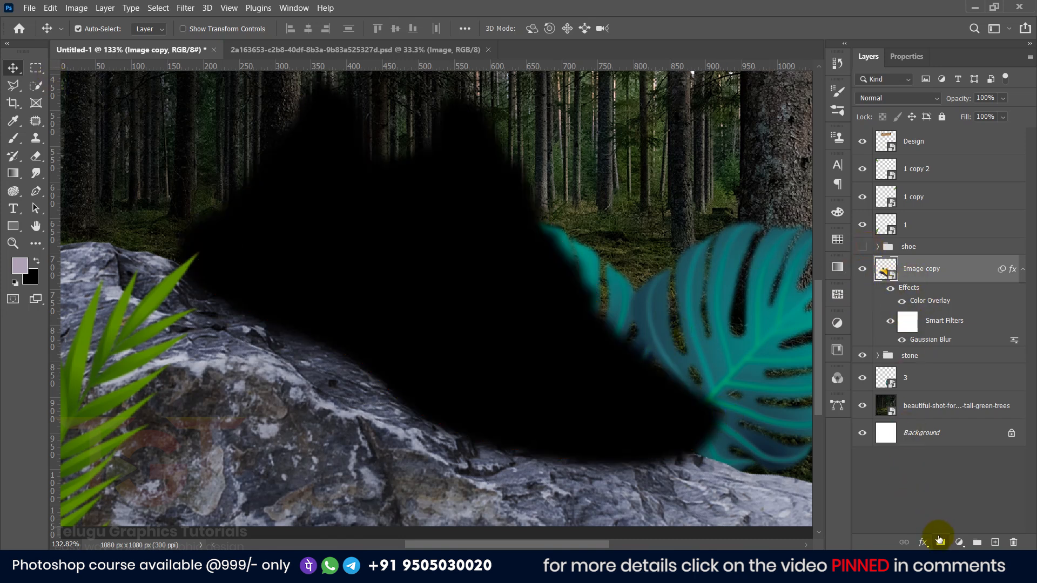
click(1022, 269)
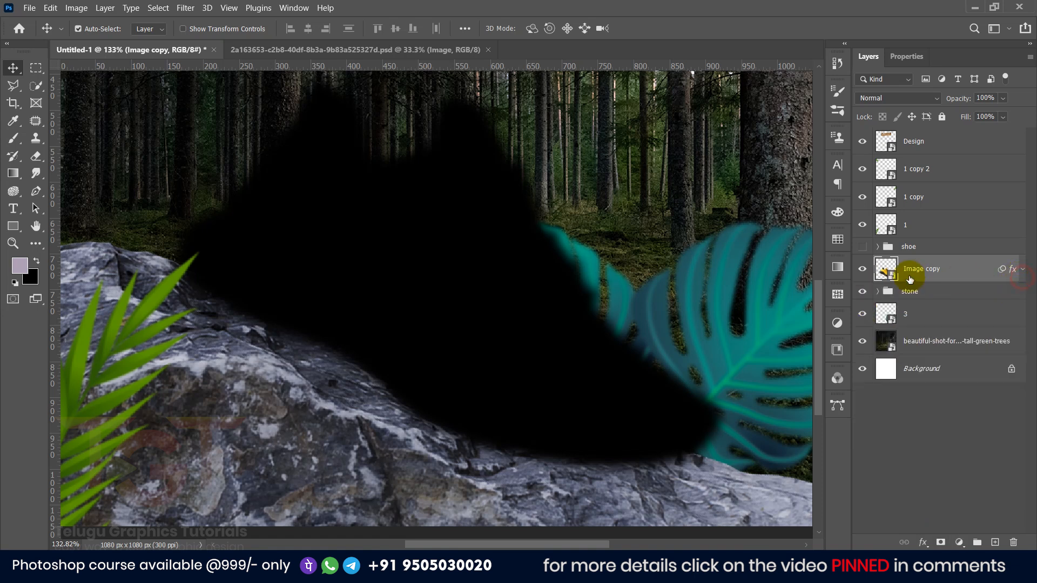
click(941, 542)
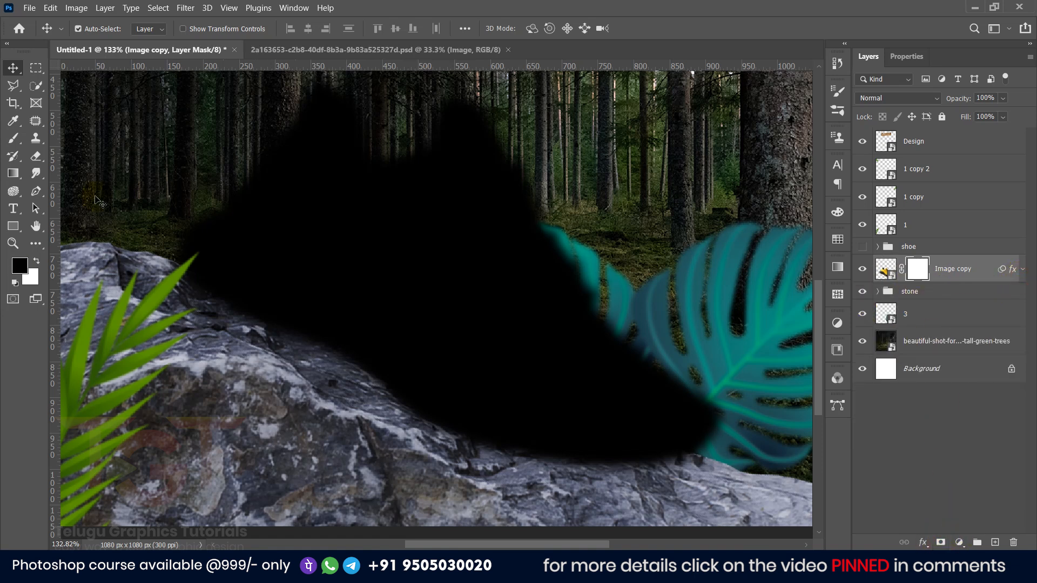
- Paint black on the mask to erase the upper shadow, keeping only the band along the sole, and show the shoe group again
click(12, 138)
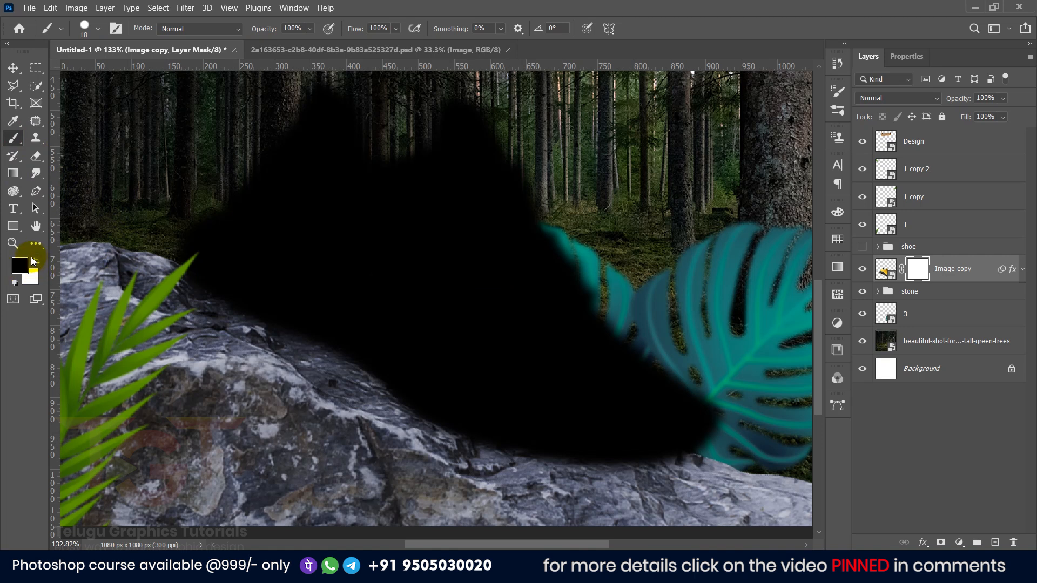
scroll(713, 347, up, 2)
drag(477, 293, 514, 301)
mouse_move(256, 127)
mouse_down()
mouse_move(459, 160)
mouse_move(443, 164)
mouse_move(446, 210)
mouse_move(317, 171)
mouse_move(601, 280)
mouse_move(285, 176)
mouse_move(649, 330)
mouse_move(356, 205)
mouse_move(583, 358)
mouse_move(709, 419)
mouse_move(290, 219)
mouse_move(315, 257)
mouse_move(556, 374)
mouse_move(743, 429)
mouse_move(507, 379)
mouse_move(242, 218)
mouse_move(286, 265)
mouse_move(431, 344)
mouse_move(567, 391)
mouse_move(631, 399)
mouse_move(678, 401)
mouse_move(740, 376)
mouse_up()
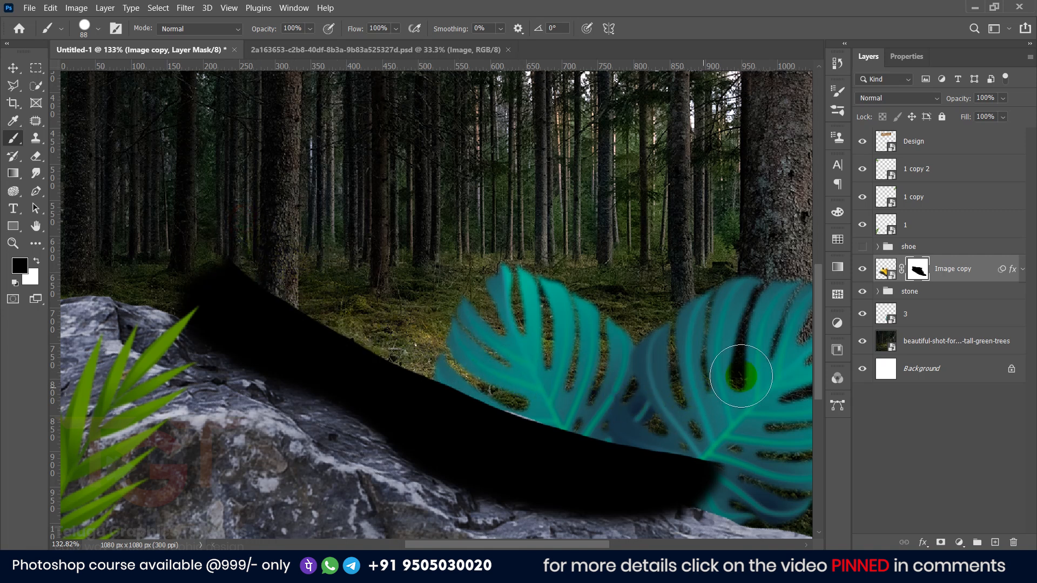
click(862, 246)
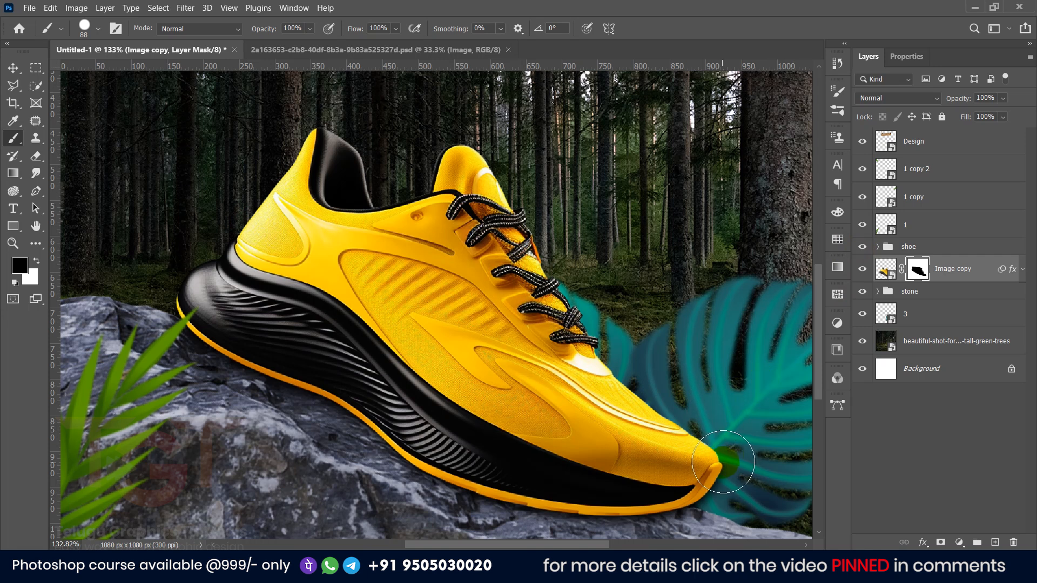
- Try to mask out the shadow spill beside the shoe's toe tip with a 19 px brush
scroll(729, 446, up, 4)
drag(730, 446, 699, 448)
scroll(706, 459, up, 3)
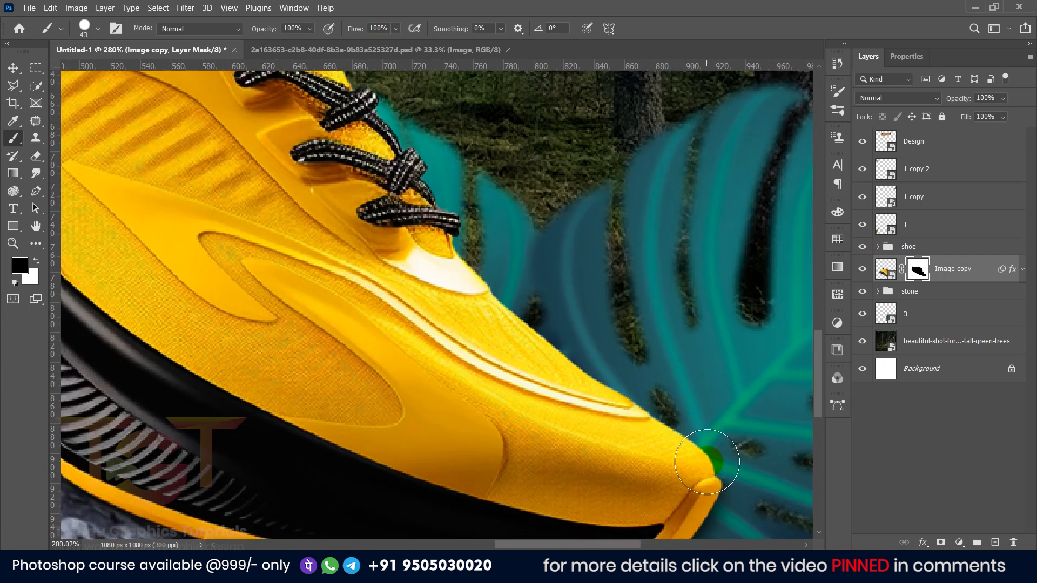
scroll(707, 459, up, 4)
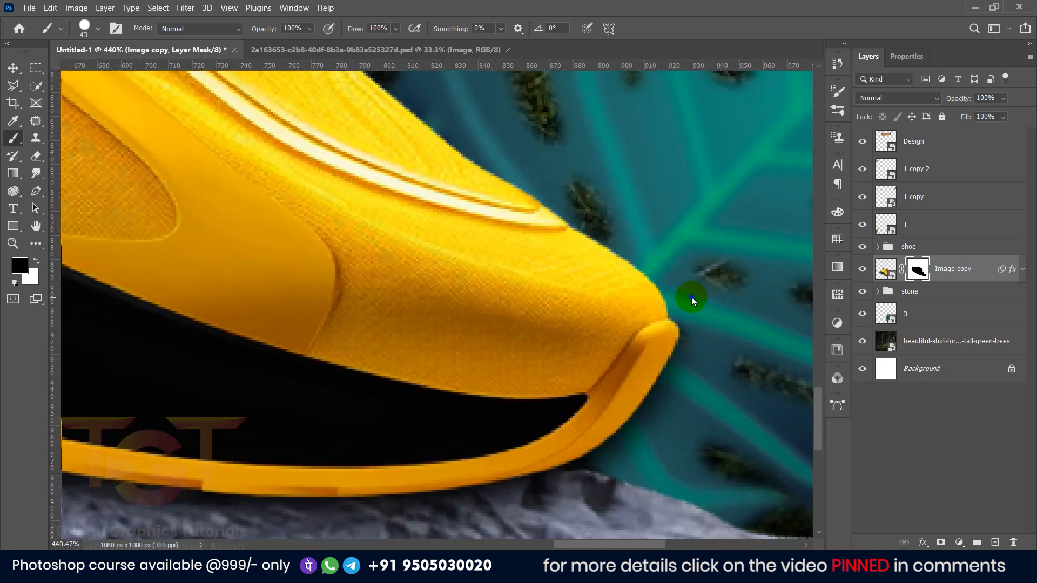
mouse_move(691, 296)
mouse_down()
mouse_move(669, 296)
mouse_move(690, 307)
mouse_move(727, 382)
mouse_move(689, 329)
mouse_up()
scroll(716, 370, down, 4)
scroll(722, 377, up, 5)
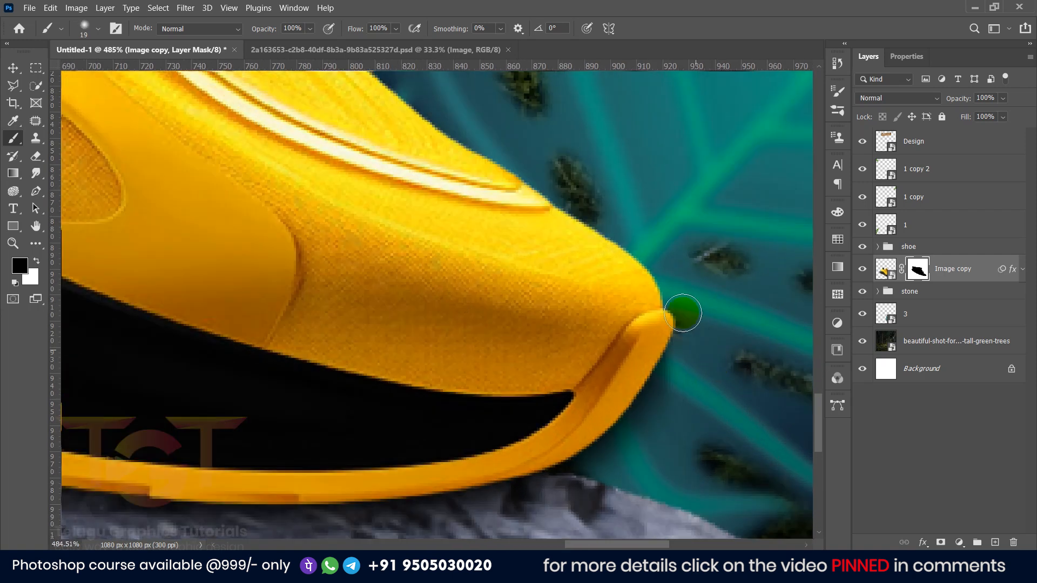
key(ctrl+z)
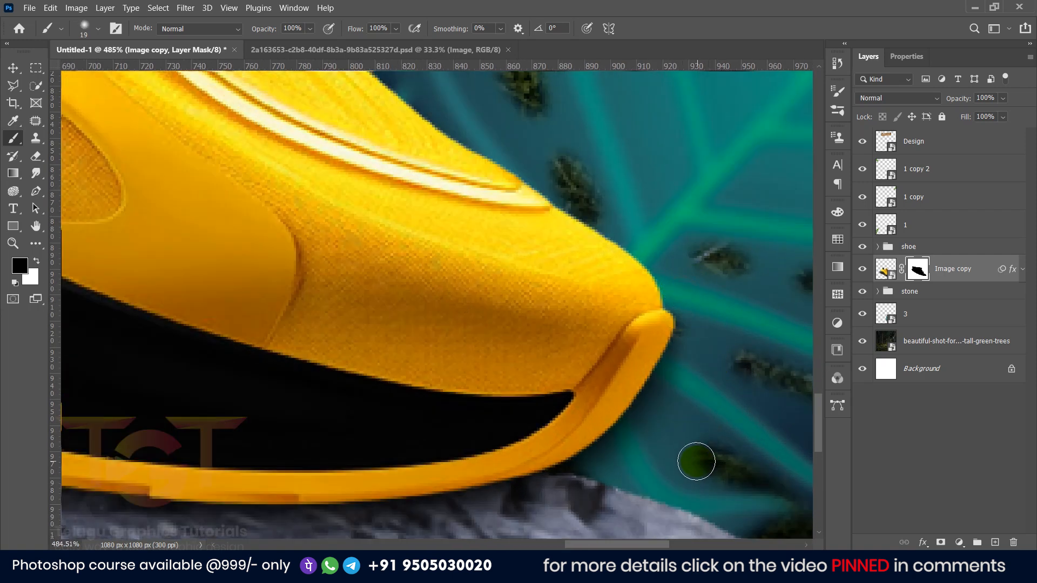
- Mask out the shadow spilling past the shoe's toe with a soft brush of about 30 px, and check the heel
scroll(724, 324, down, 4)
drag(724, 329, 731, 338)
mouse_move(700, 304)
mouse_down()
mouse_move(694, 356)
mouse_move(642, 397)
mouse_up()
scroll(642, 397, down, 5)
scroll(173, 212, up, 4)
drag(172, 212, 182, 220)
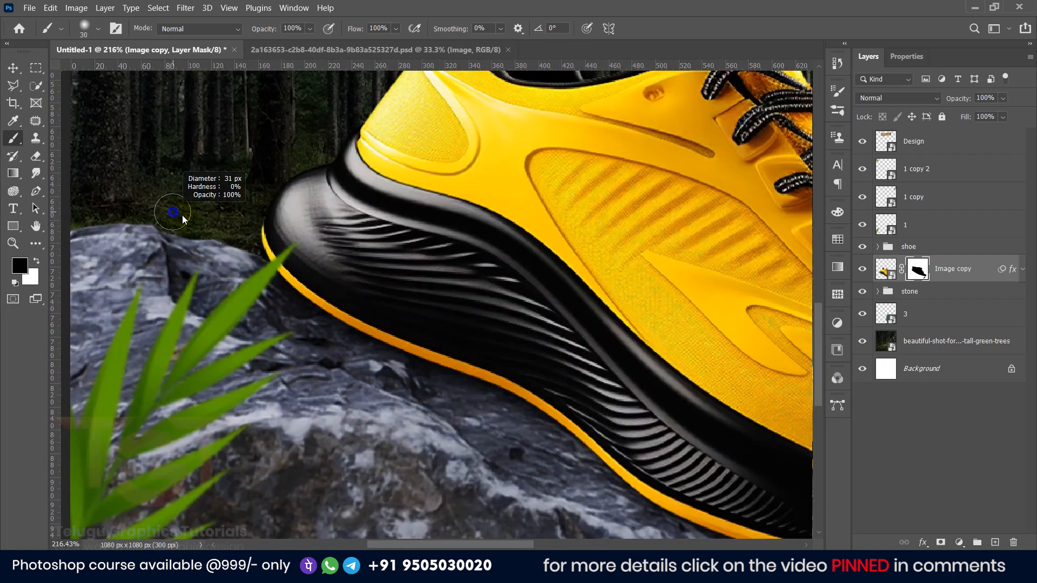
key(ctrl+0)
- Add the text SNEAKERS in white Komika Axis above the Design layer and centre it on the wooden sign
click(13, 68)
click(429, 186)
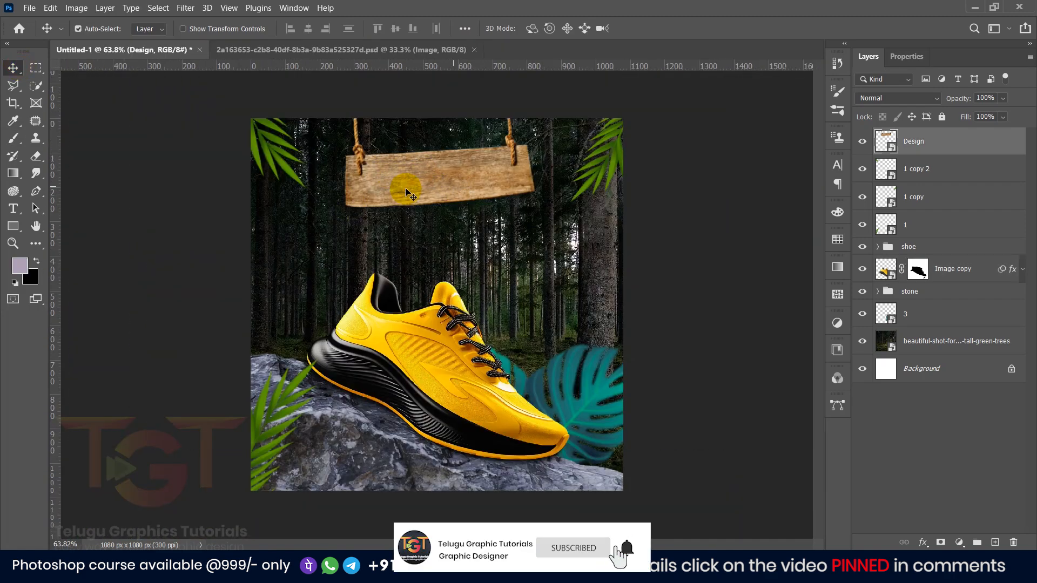
click(19, 212)
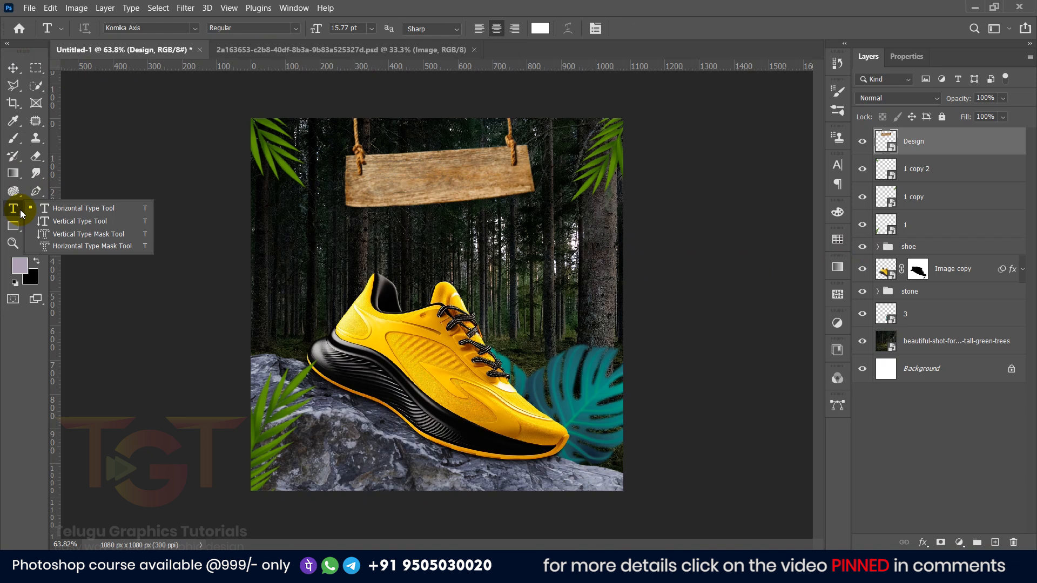
click(410, 184)
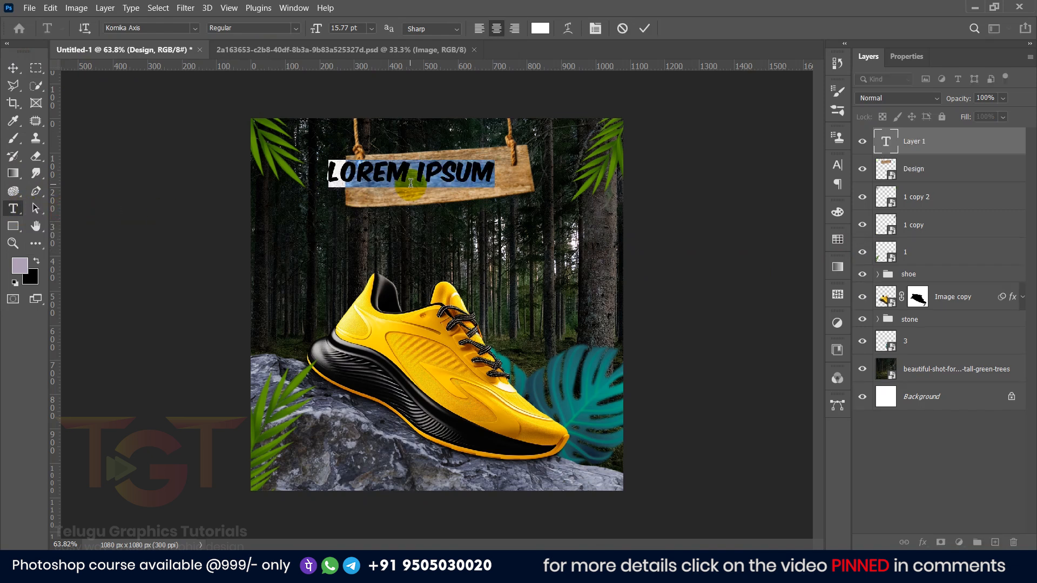
text(SNEAKERS)
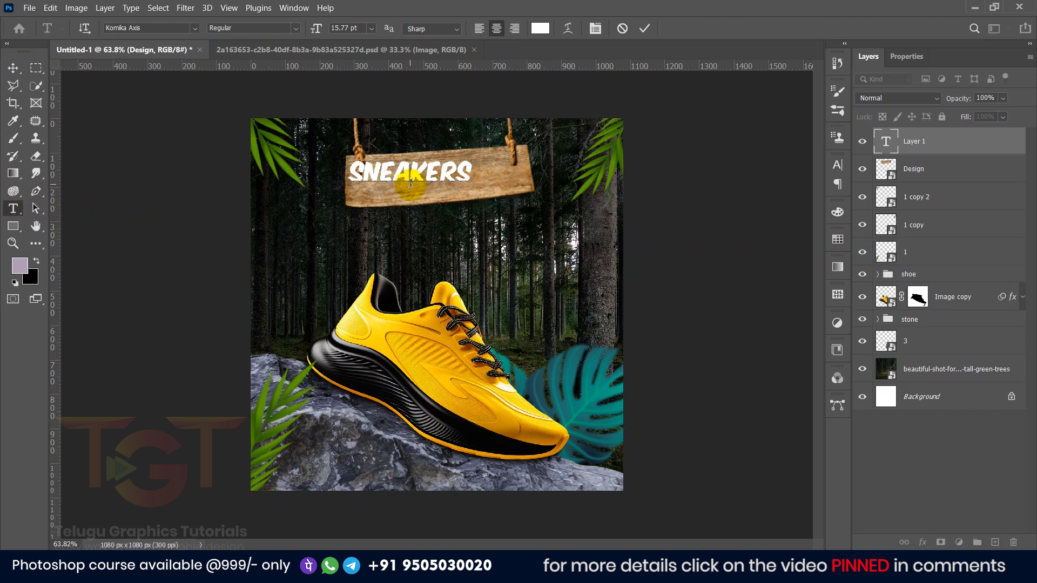
scroll(411, 184, up, 5)
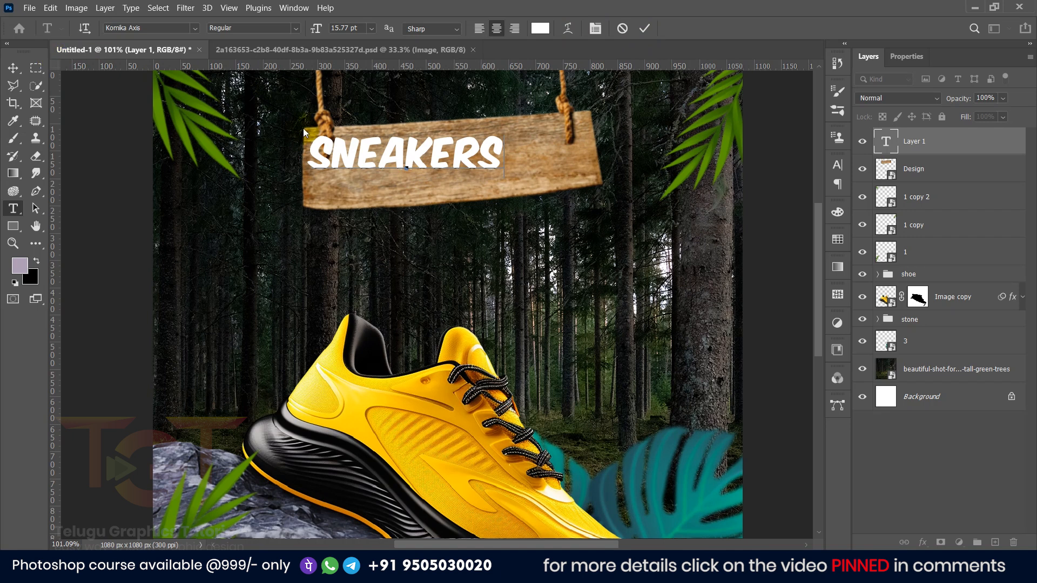
drag(409, 161, 446, 163)
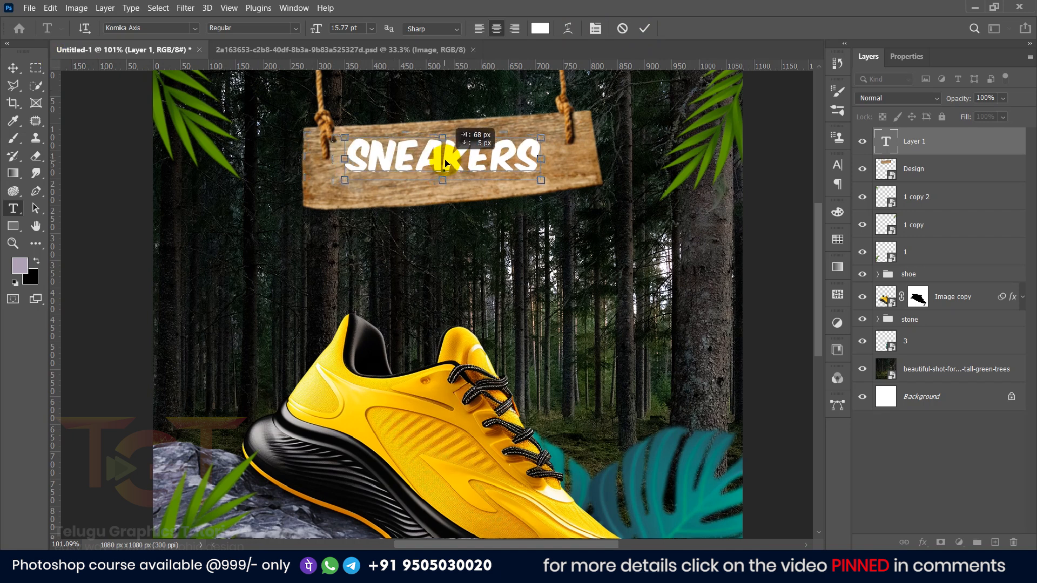
- Warp the SNEAKERS text with a horizontal Arc style and a bend of -11%
click(566, 28)
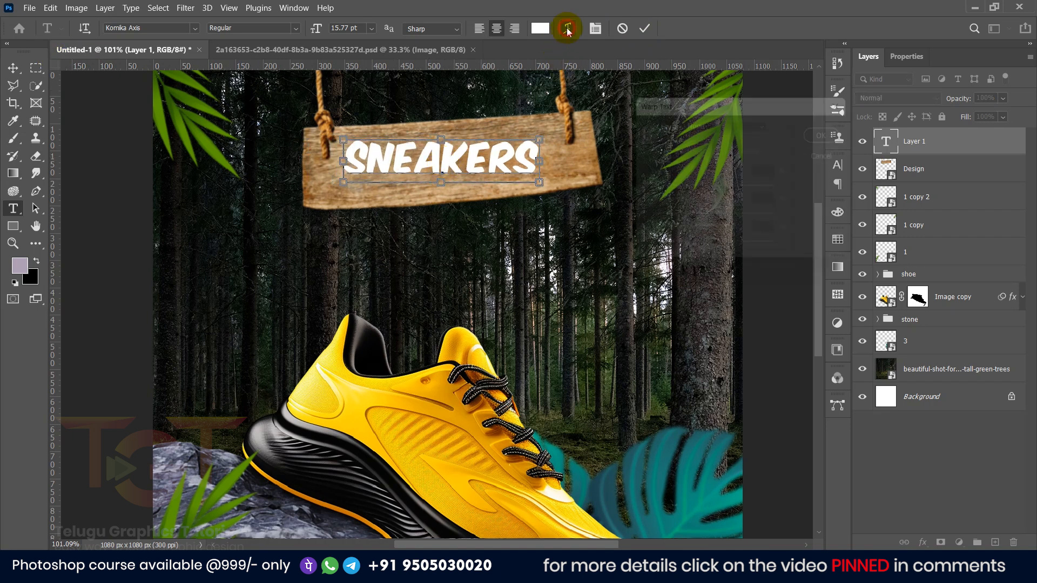
click(734, 121)
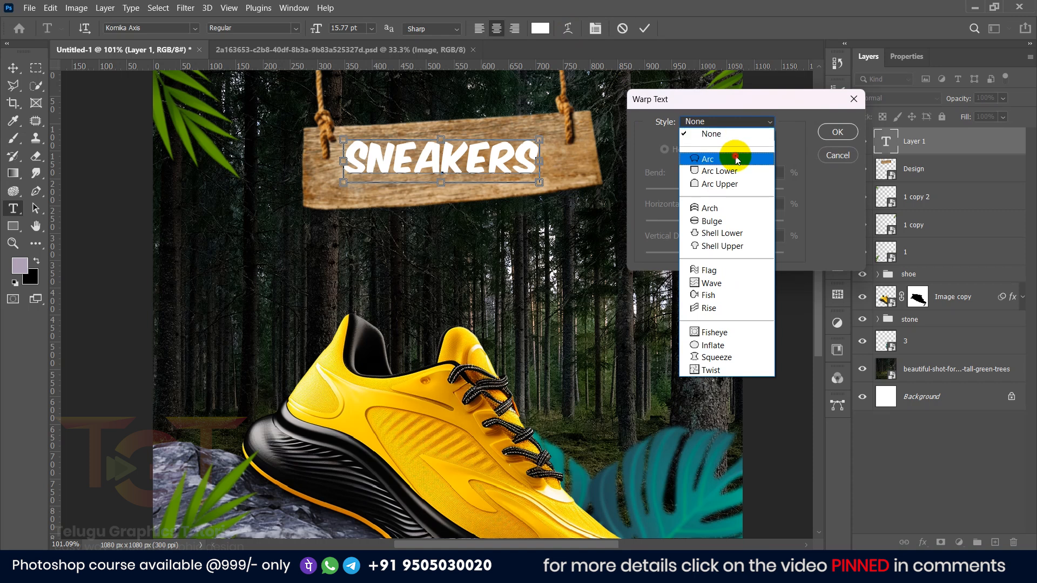
click(737, 159)
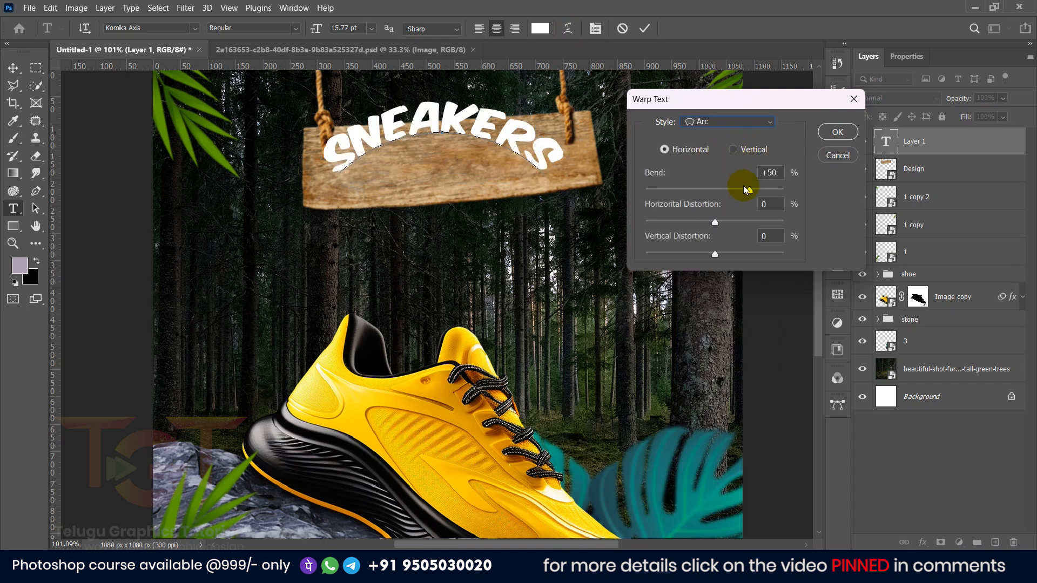
drag(745, 189, 709, 193)
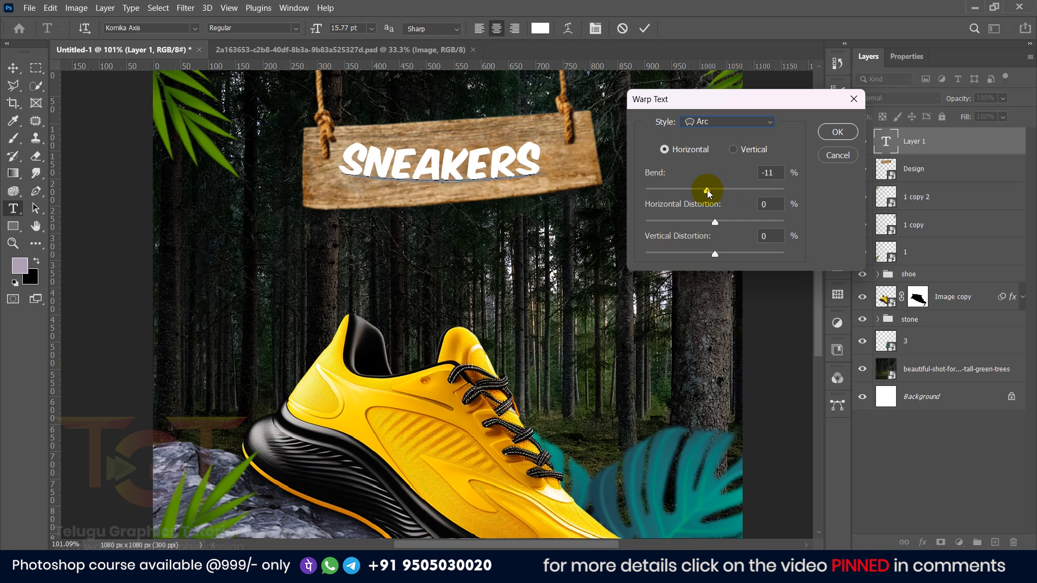
click(838, 132)
click(647, 32)
- Rotate the SNEAKERS text by about -3.4° to match the sign's tilt and reposition it on the board
key(ctrl+t)
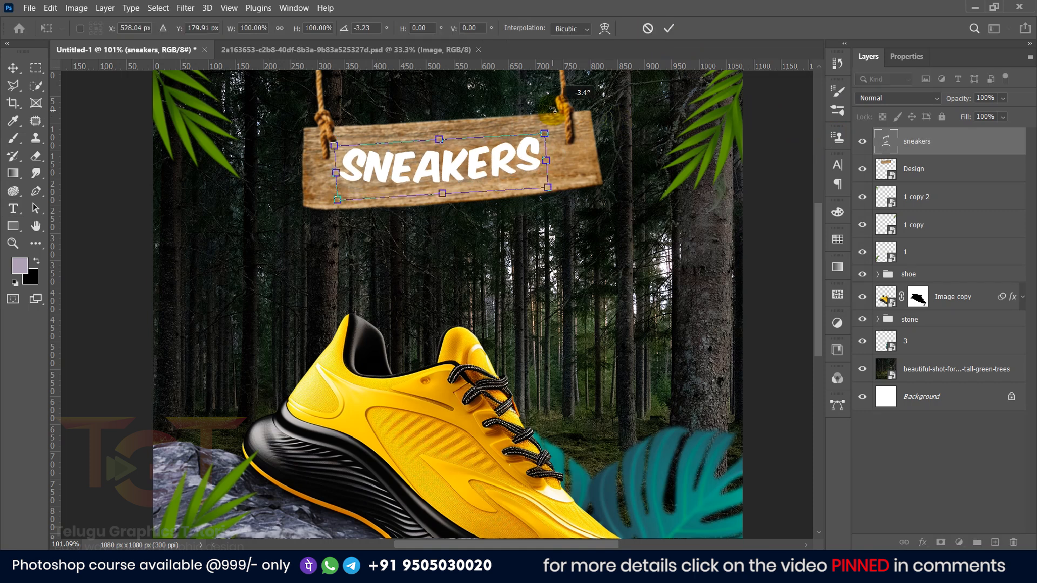
scroll(482, 148, up, 2)
drag(483, 149, 492, 154)
click(668, 28)
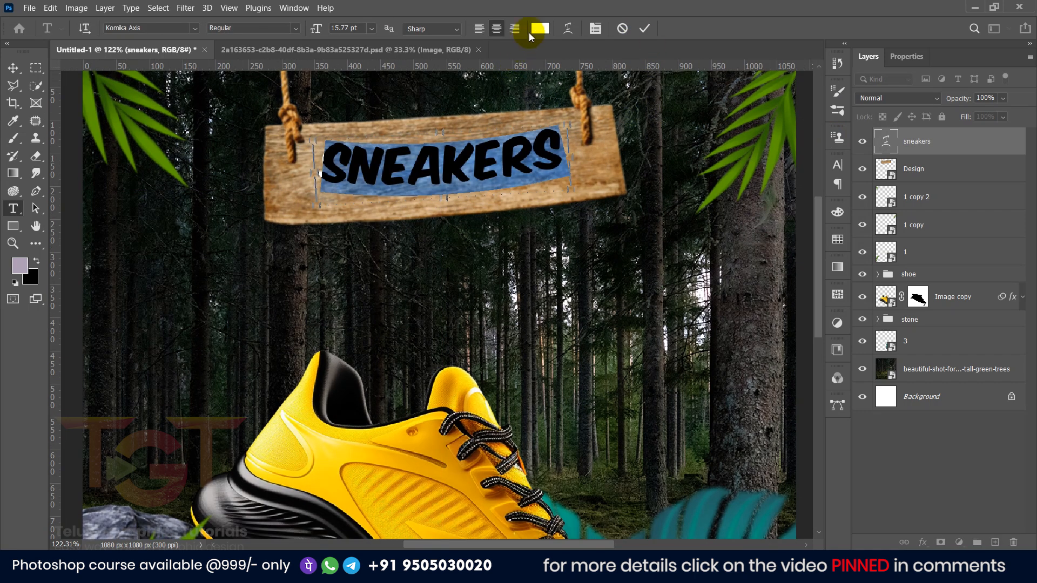
- Change the SNEAKERS text color to black (000000)
click(539, 25)
drag(659, 313, 636, 417)
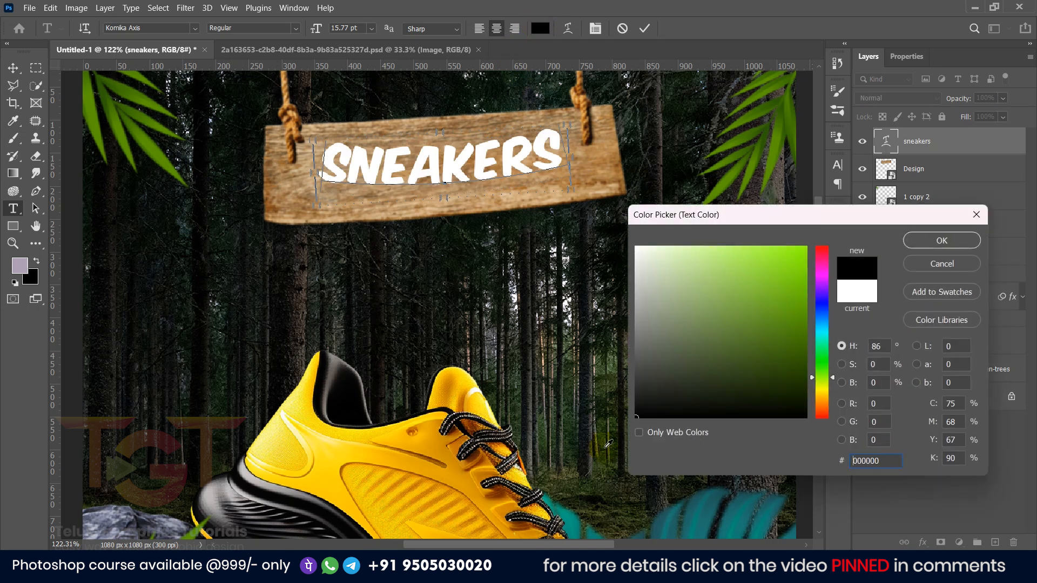
click(912, 240)
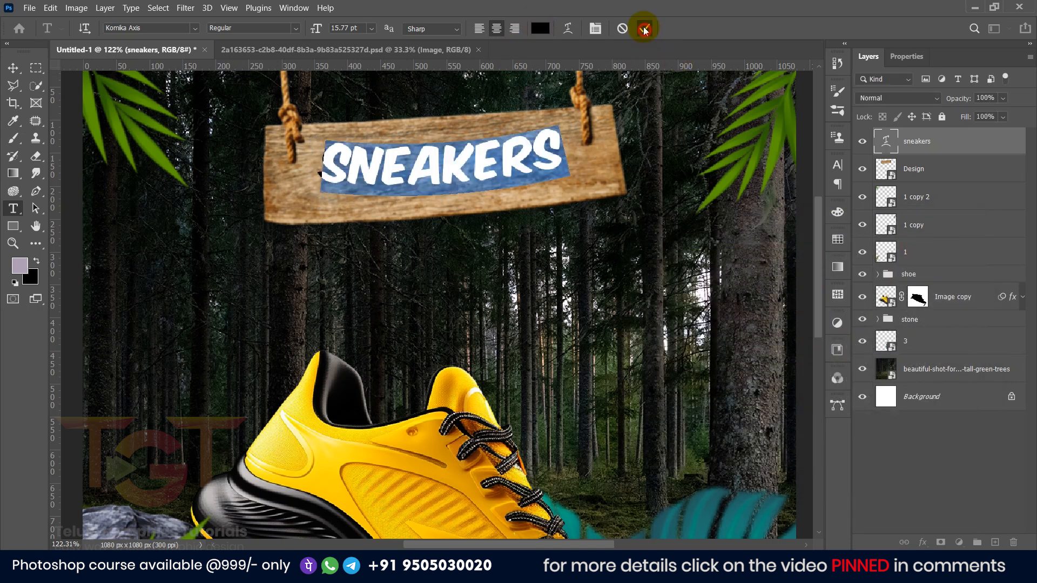
click(644, 29)
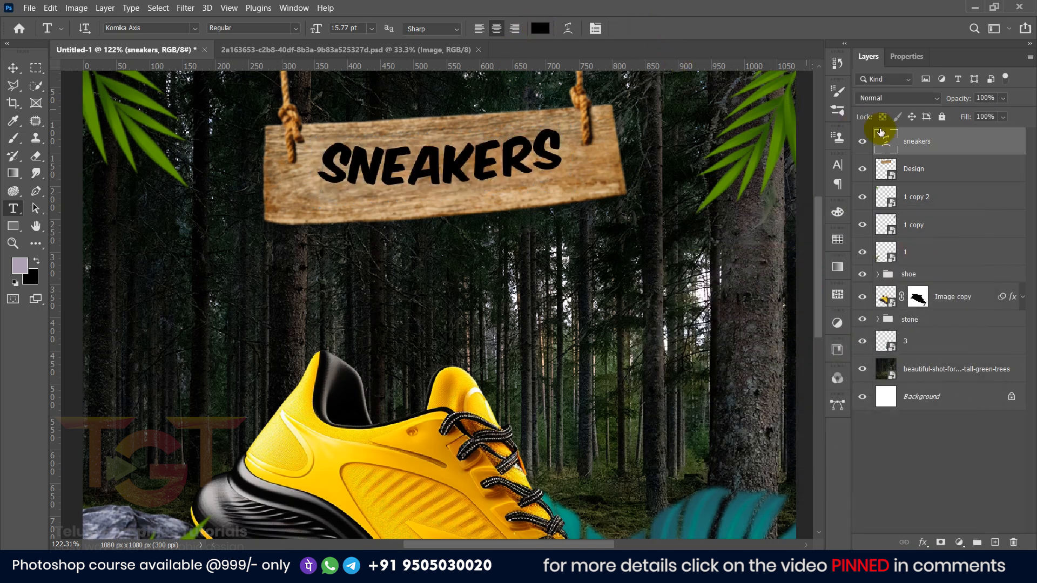
- Lower the sneakers layer's Fill Opacity to 55% in its Blending Options
right_click(973, 144)
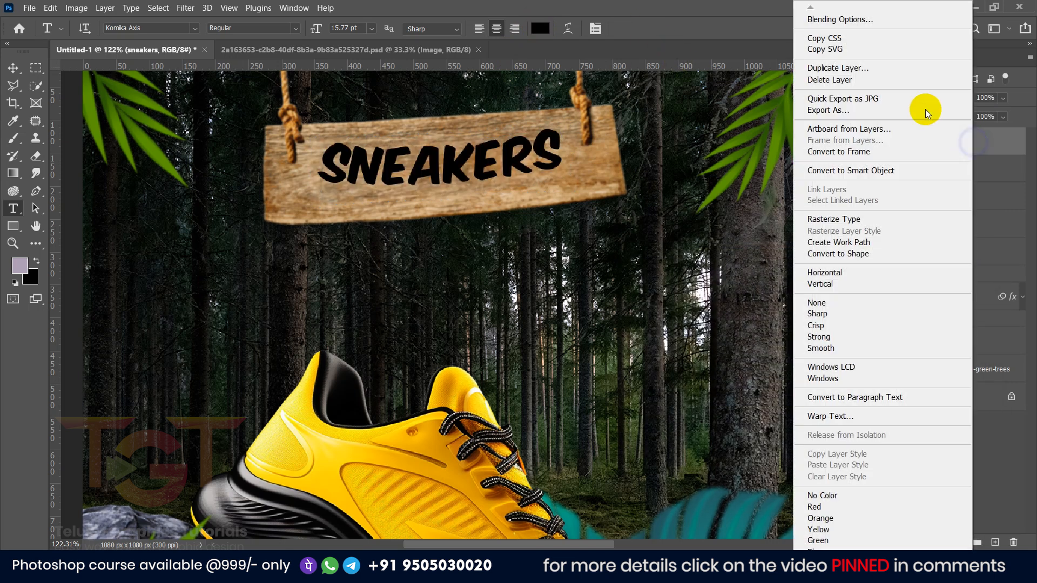
click(830, 21)
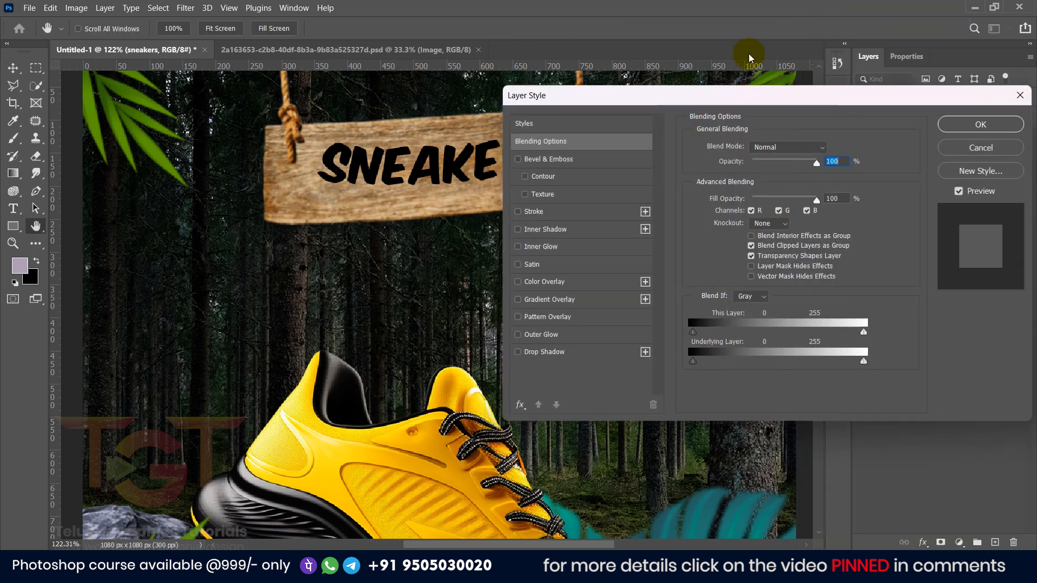
drag(753, 97, 907, 131)
click(912, 232)
drag(911, 232, 942, 241)
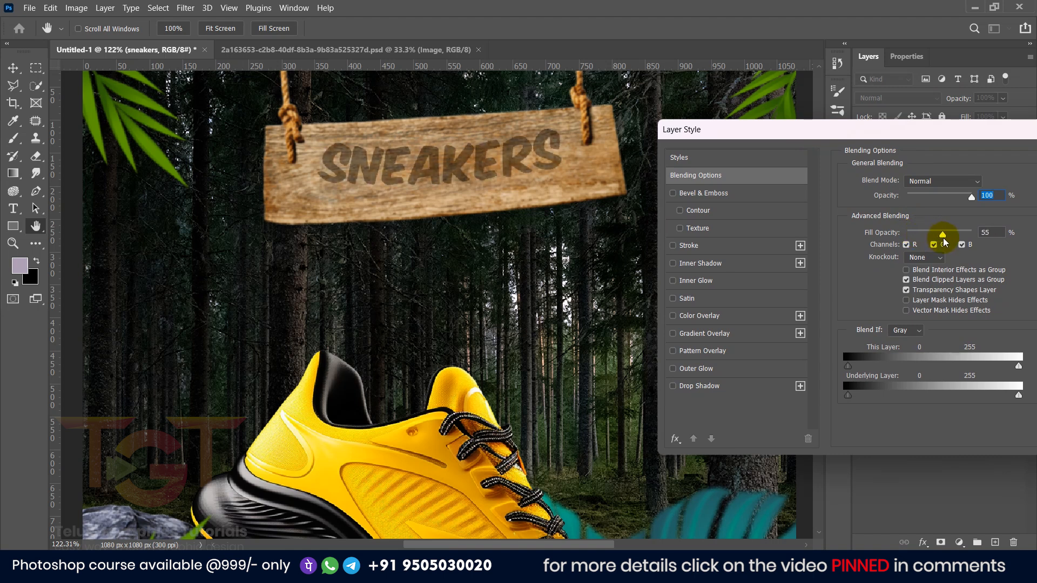
drag(943, 238, 942, 238)
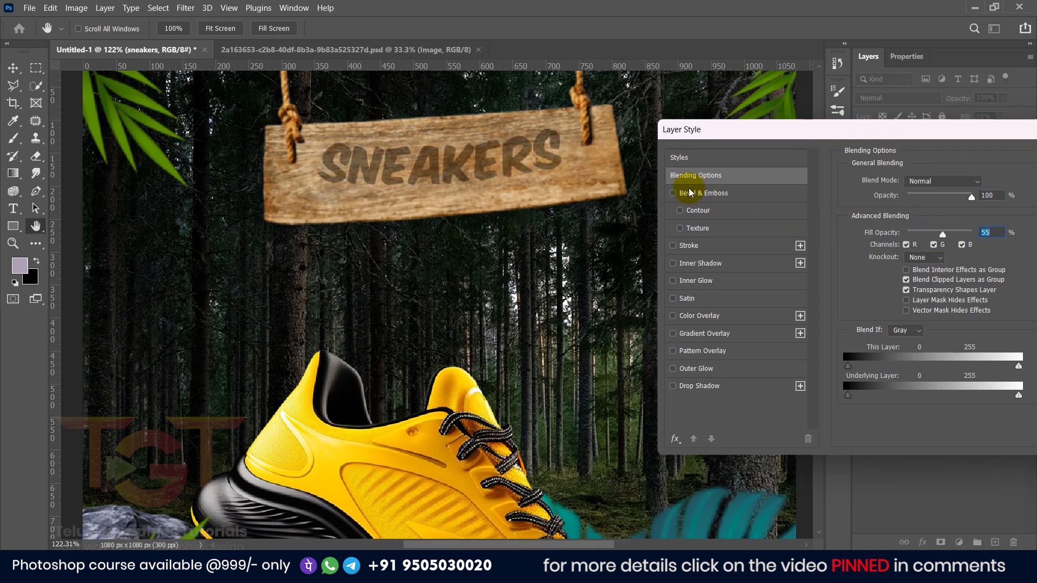
- Enable Bevel & Emboss on the sneakers layer with the Inner Bevel style and Smooth technique
click(673, 193)
click(725, 194)
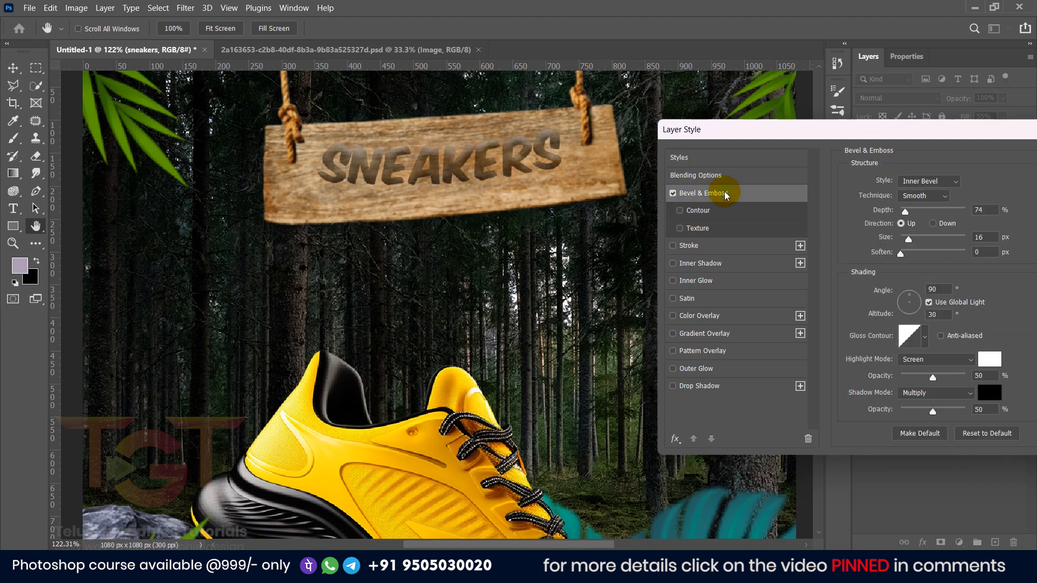
click(921, 182)
click(921, 183)
click(922, 198)
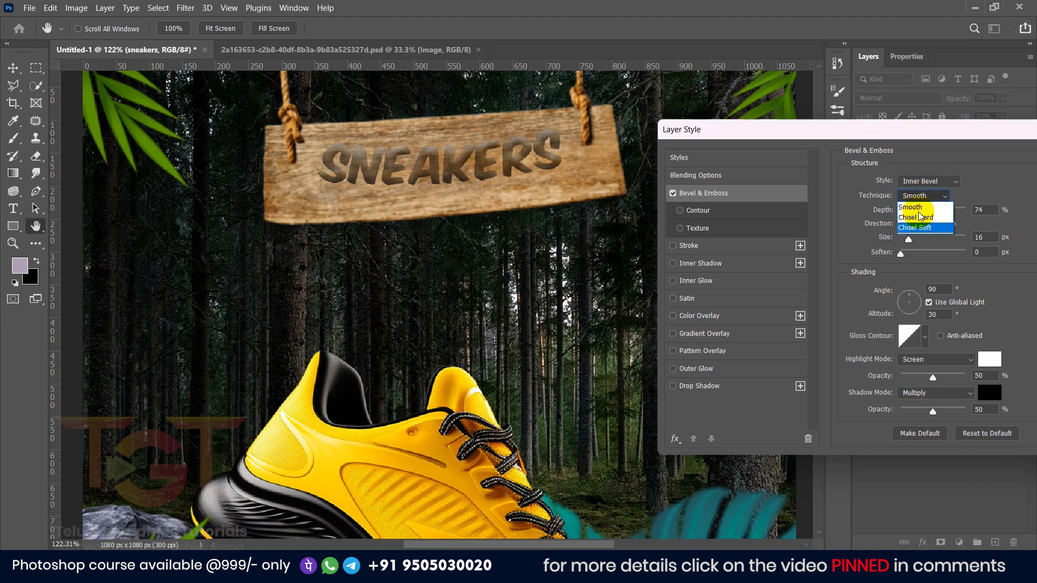
click(916, 208)
- Set the bevel's depth to 220% and size to 1 px, keeping Soften at 0 px
drag(904, 214, 900, 238)
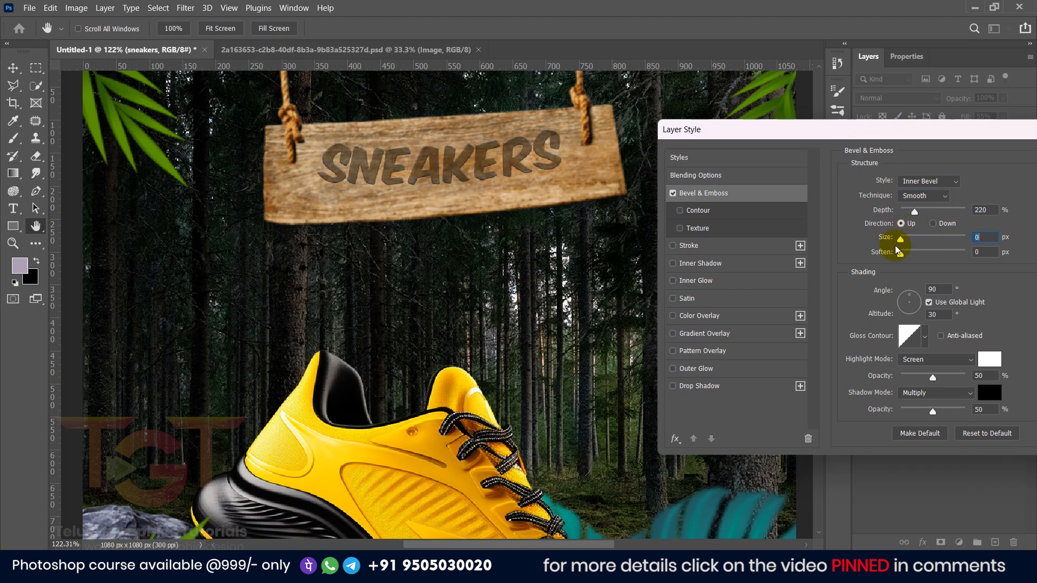
text(2)
key(Tab)
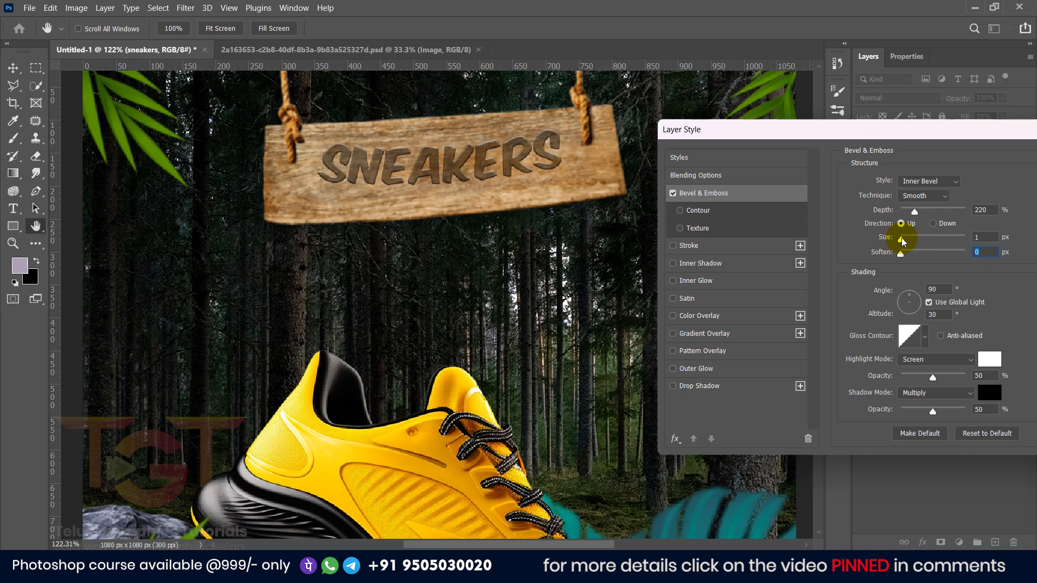
click(902, 253)
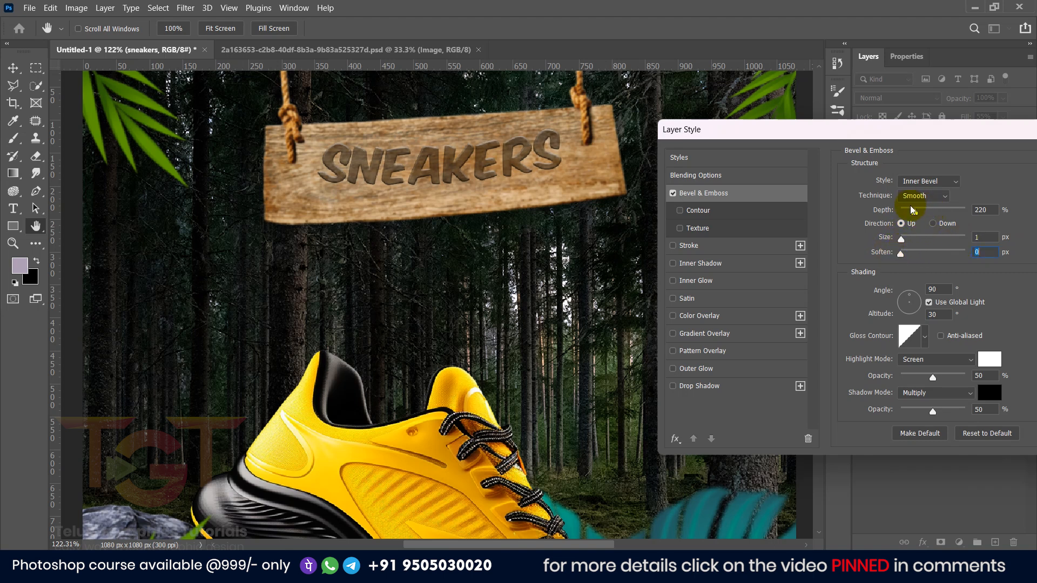
- Set the bevel's depth to 188% and enable an Inner Shadow on the sneakers text with the Normal blend mode
mouse_move(912, 213)
mouse_down()
mouse_move(948, 213)
mouse_move(916, 218)
mouse_up()
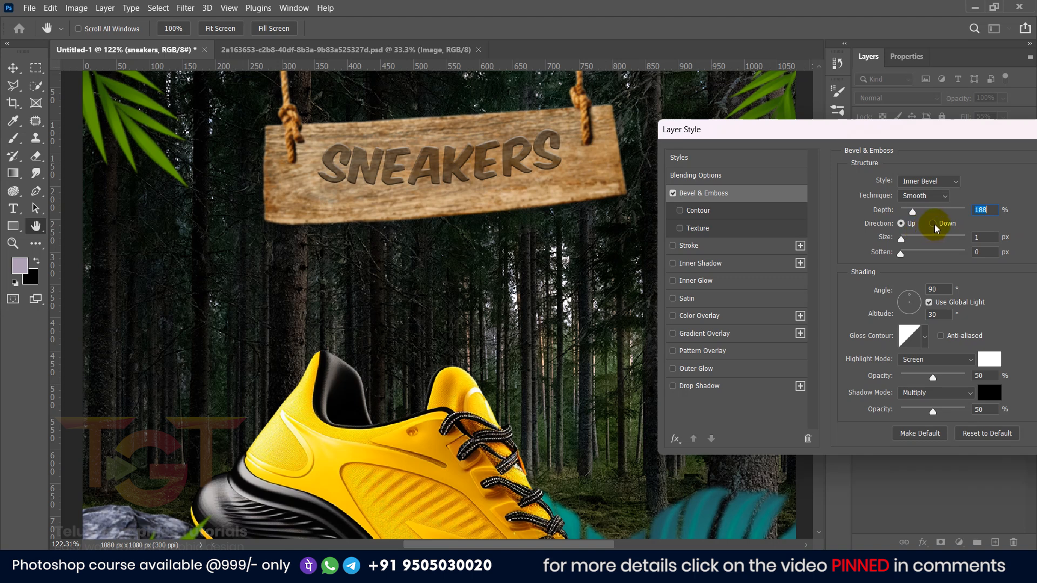
drag(907, 130, 872, 117)
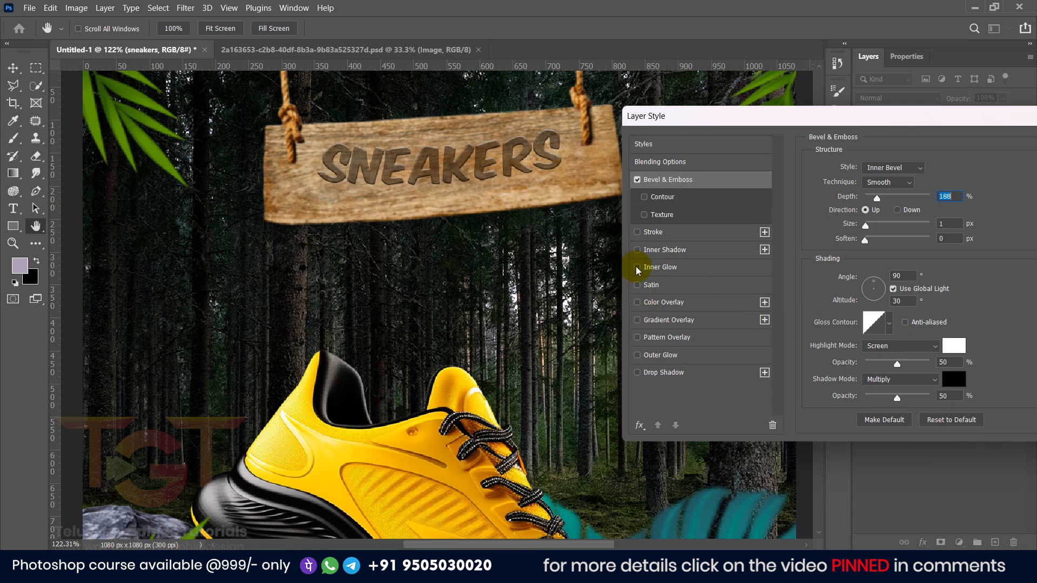
click(670, 250)
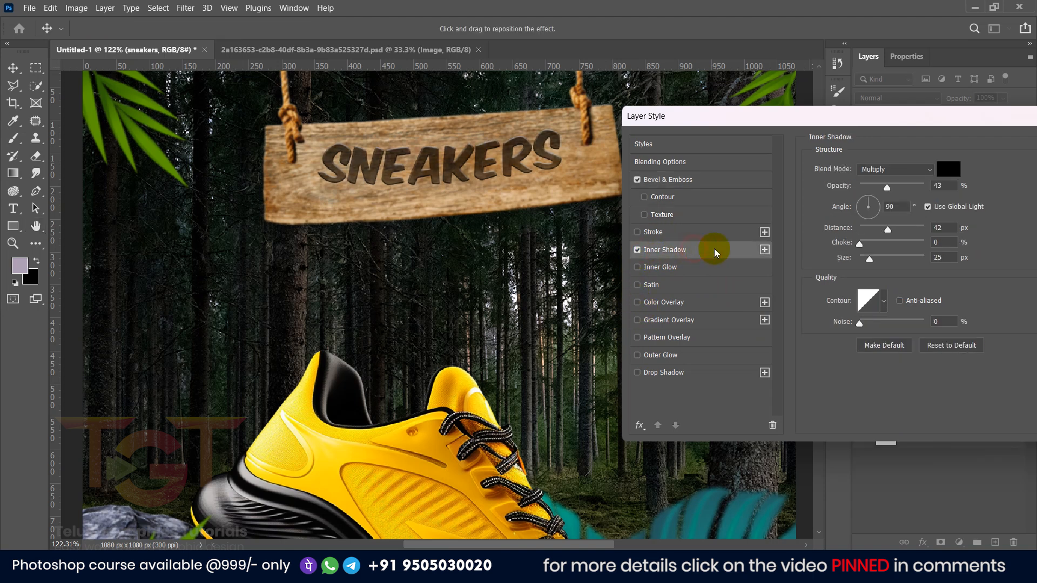
click(891, 171)
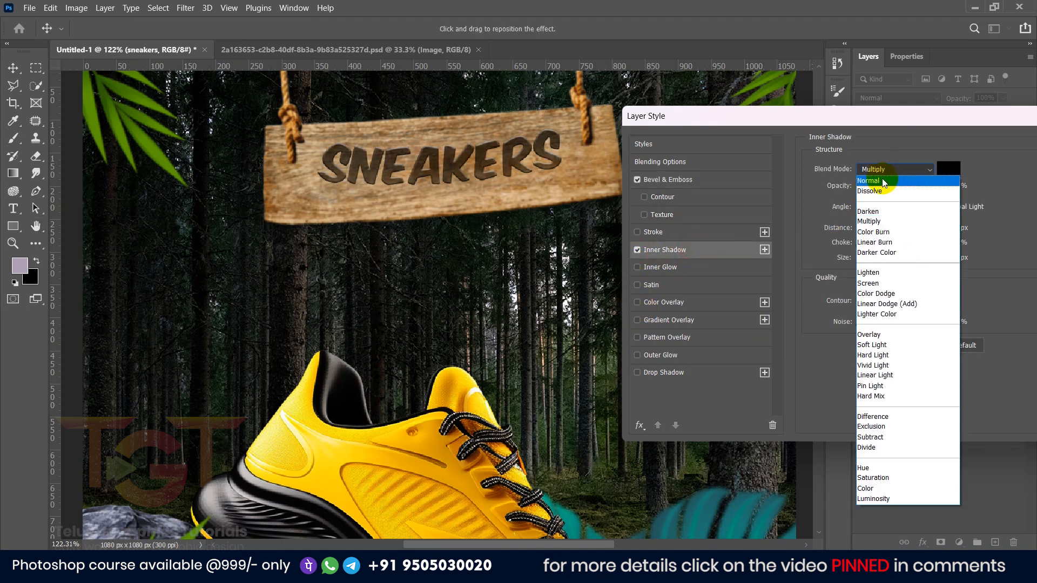
click(884, 182)
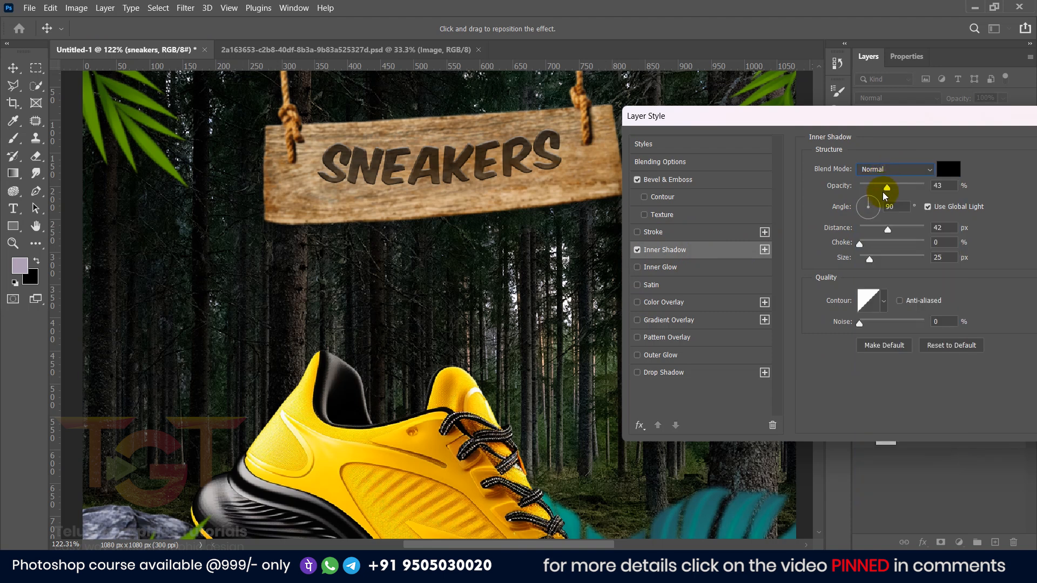
- Set the inner shadow to 25% opacity, 5 px distance and 20 px size, and apply the layer style
drag(887, 229, 852, 258)
drag(877, 229, 862, 229)
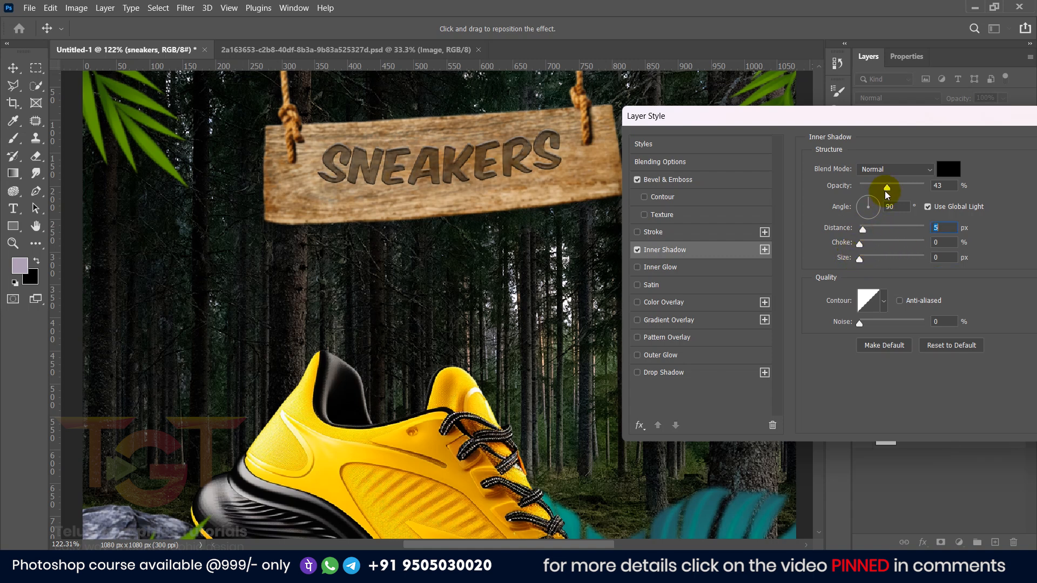
mouse_move(895, 189)
mouse_down()
mouse_move(853, 189)
mouse_move(876, 191)
mouse_up()
mouse_move(860, 258)
mouse_down()
mouse_move(897, 261)
mouse_move(868, 259)
mouse_up()
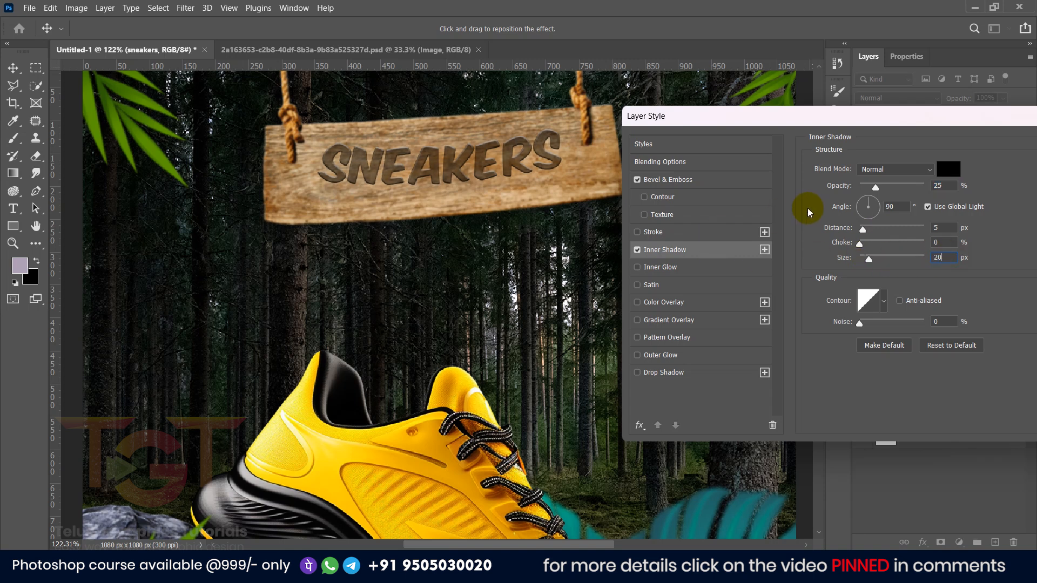
click(862, 122)
drag(862, 122, 636, 167)
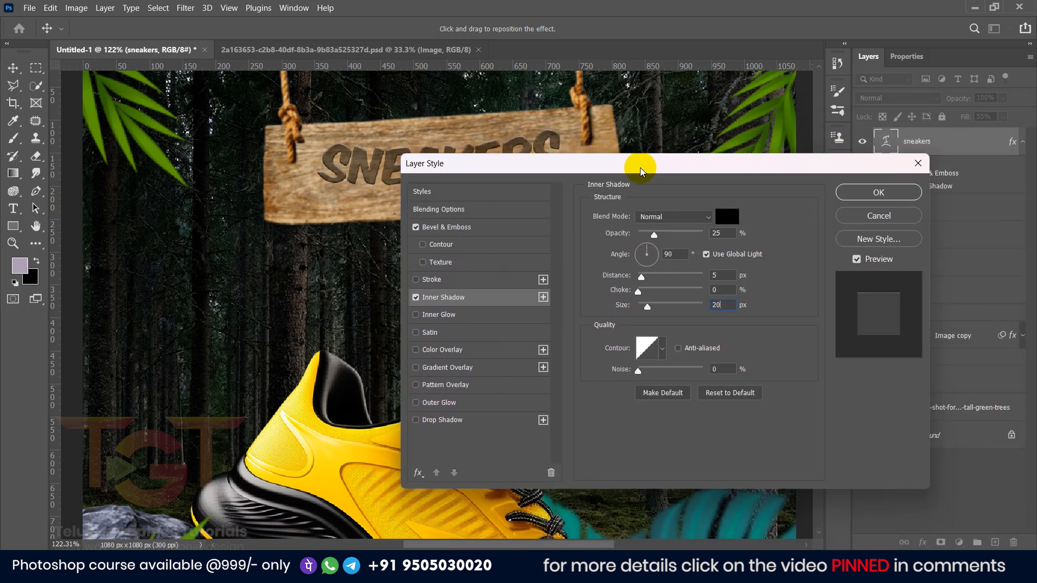
click(859, 195)
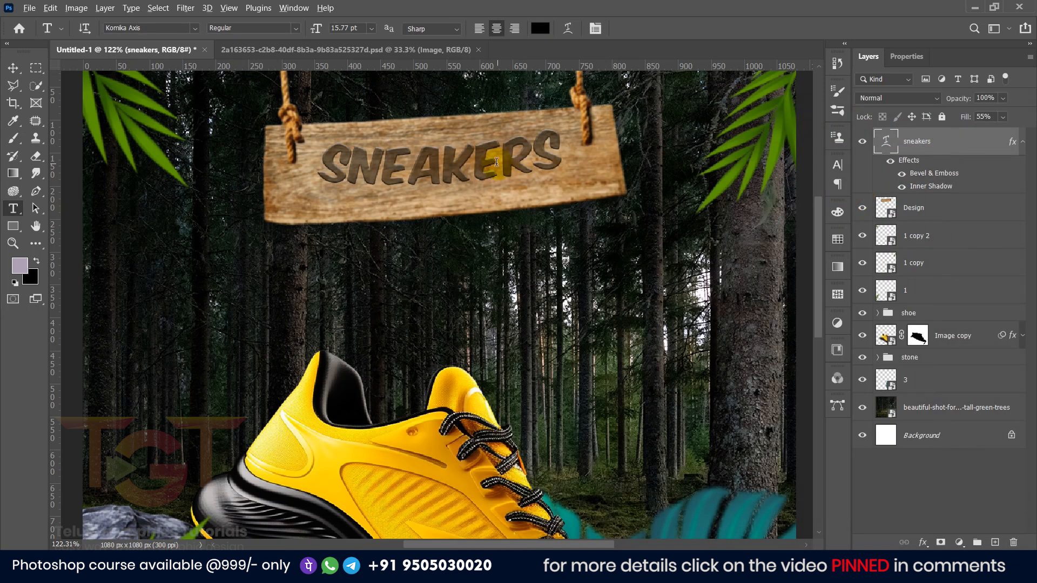
- Add a text layer reading 50% in the forest area beside the shoe's laces and color it white
scroll(496, 161, up, 3)
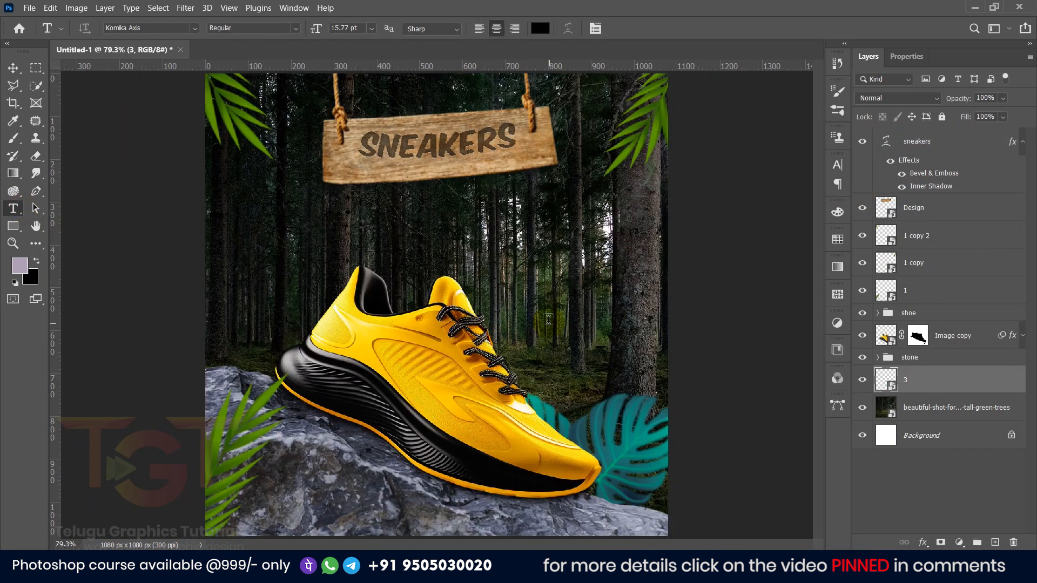
click(548, 319)
text(S)
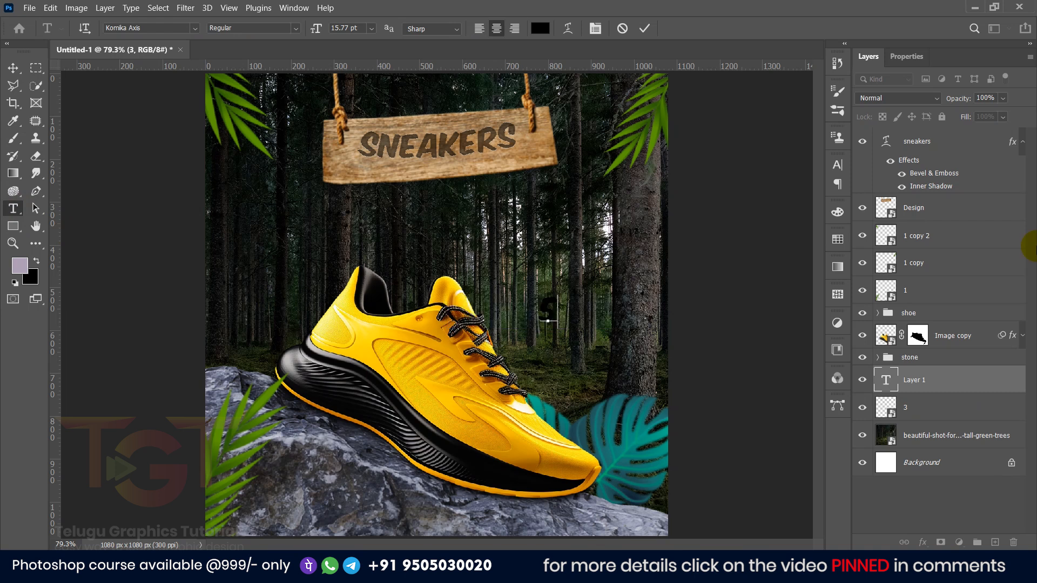
text(0%)
key(ctrl+a)
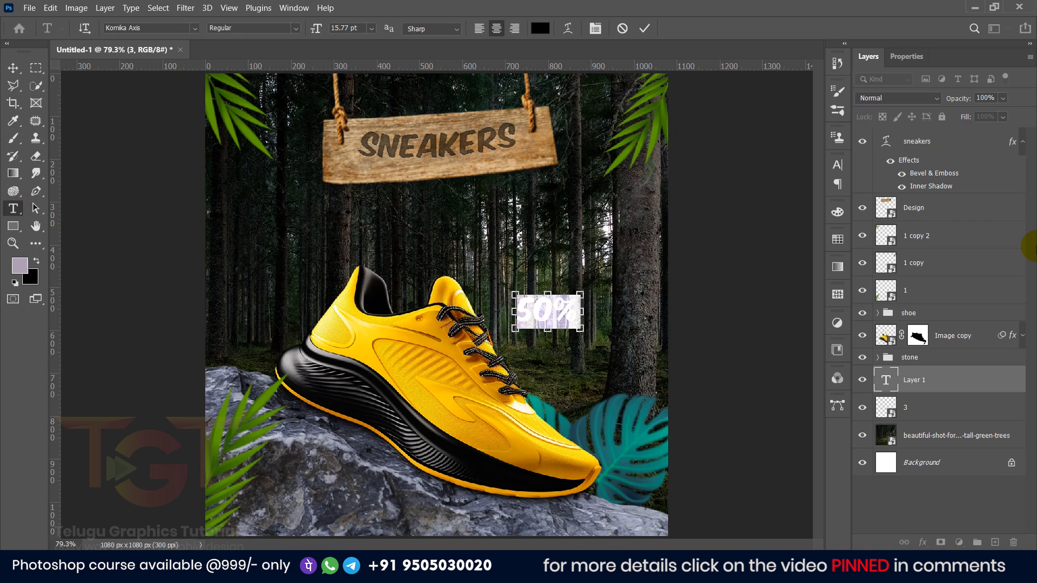
click(540, 28)
click(728, 324)
click(637, 244)
click(918, 240)
- Try the Impact font on the 50% text
click(178, 28)
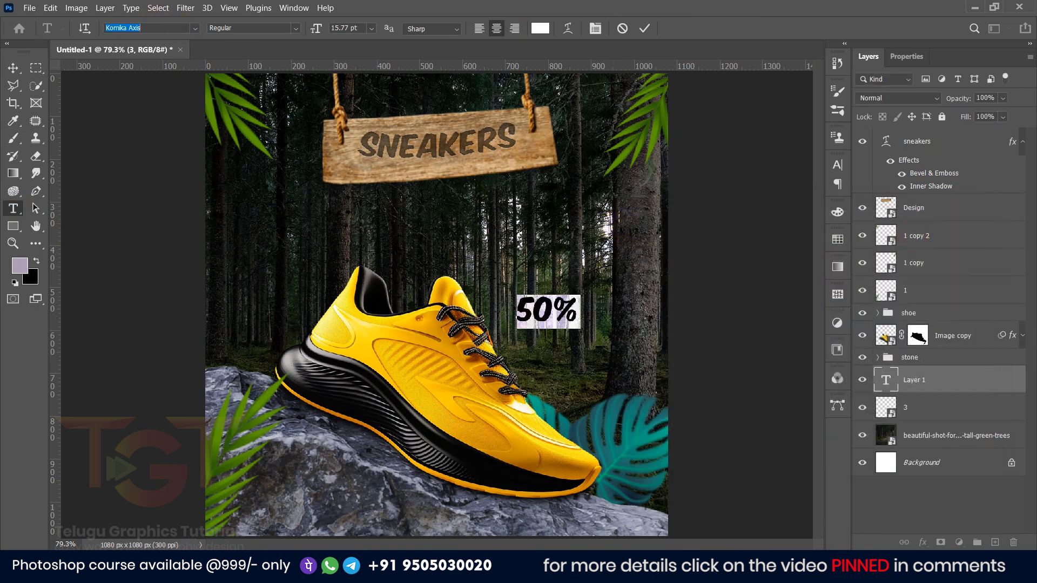
text(imp)
click(166, 73)
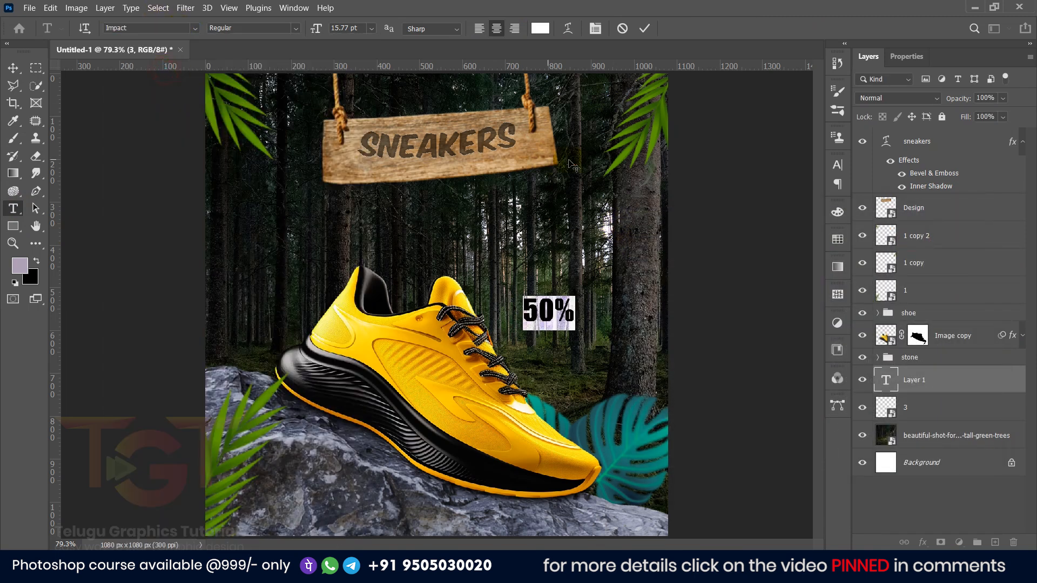
- Set the 50% text to 33 pt in the Poppins Bold Italic font
drag(316, 31, 330, 29)
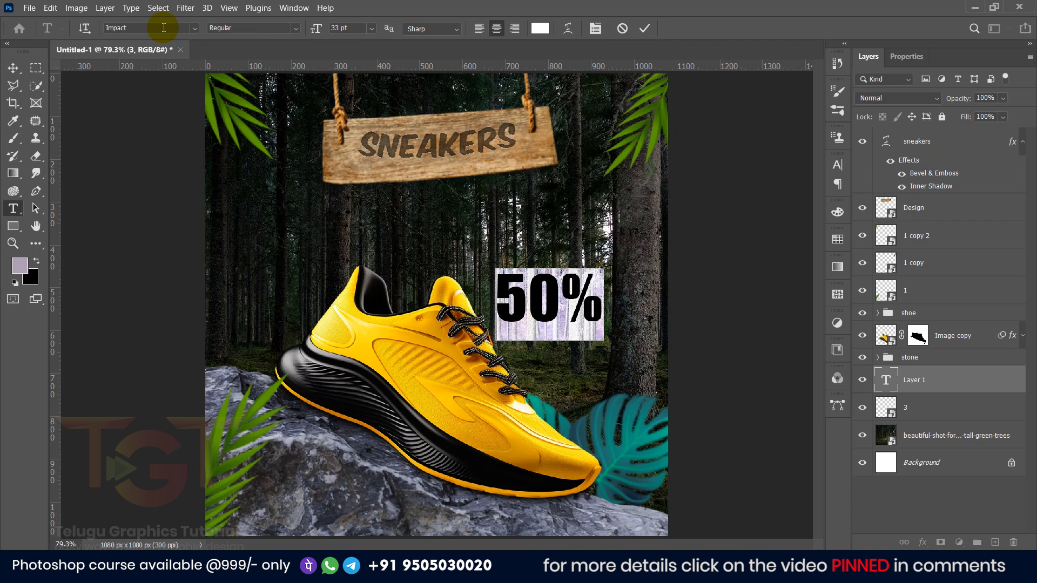
click(163, 28)
text(Poppins)
click(195, 108)
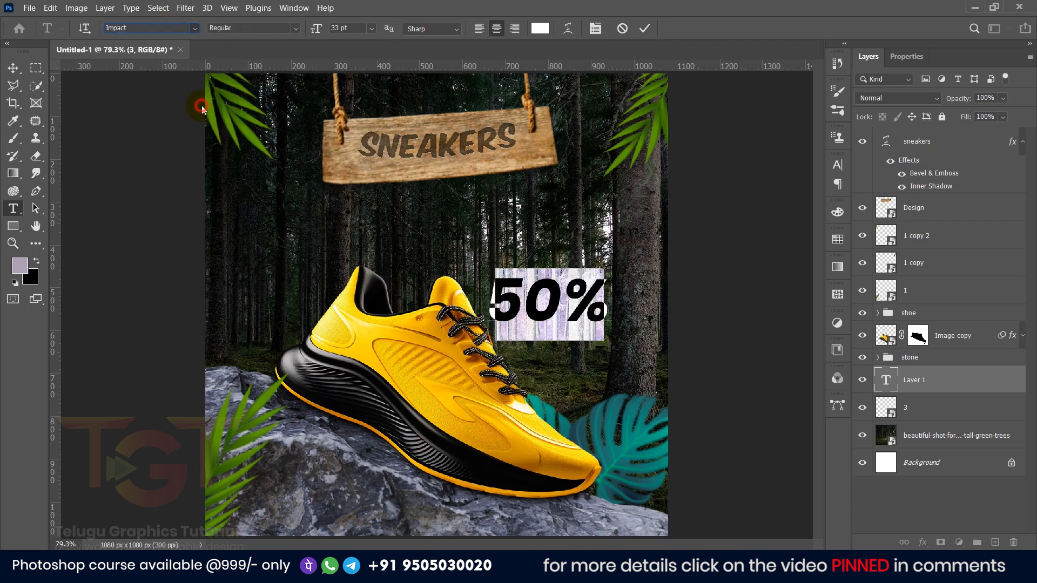
click(643, 28)
- Scale the 50% text down to about 21.39 pt with Free Transform
scroll(582, 252, up, 4)
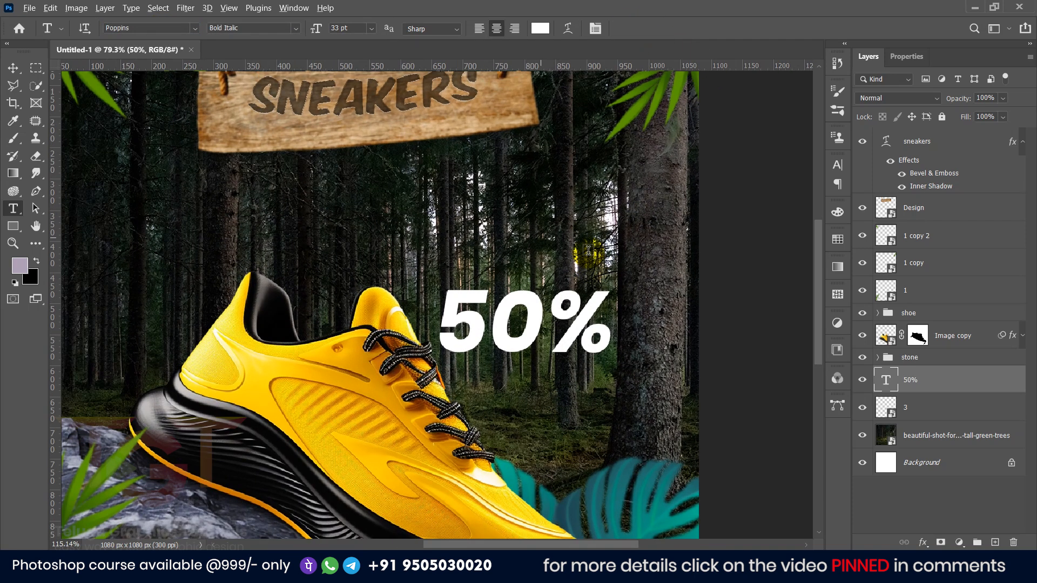
key(ctrl+t)
drag(618, 404, 554, 360)
click(671, 28)
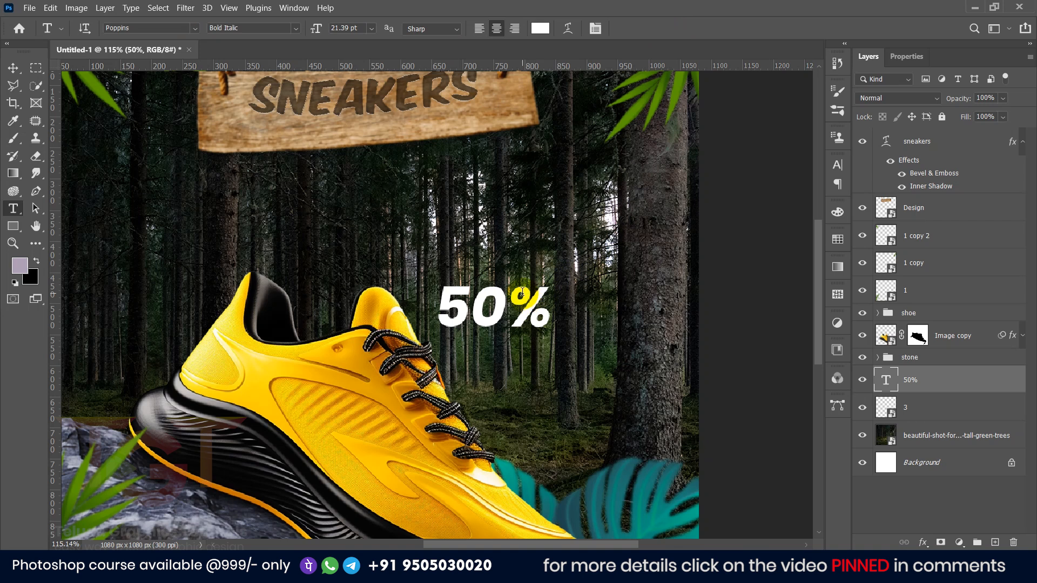
- Duplicate the 50% text just below itself, change the copy to read DISCOUNT and set it to 10 pt
click(18, 66)
scroll(502, 303, up, 3)
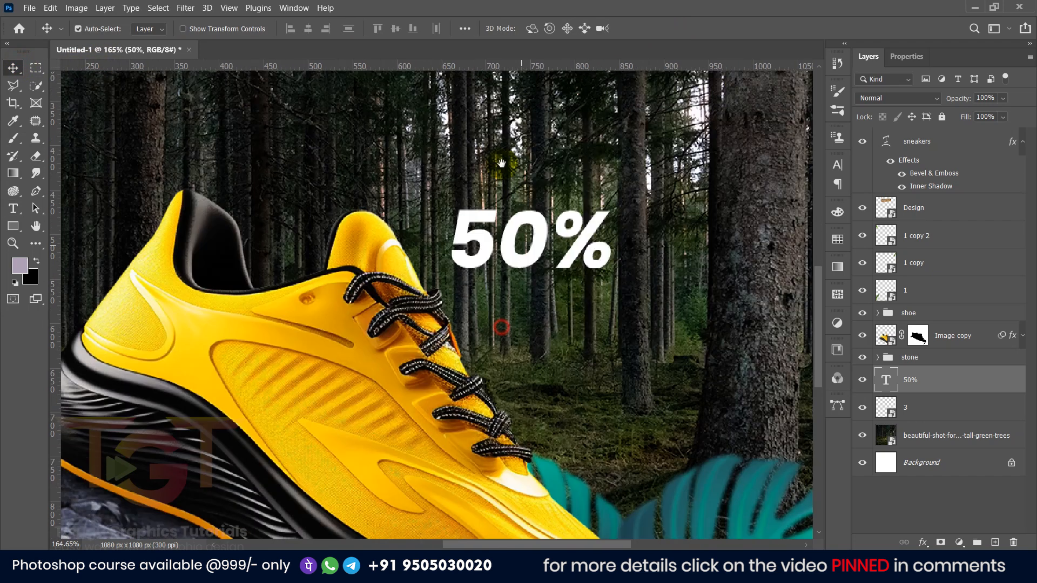
drag(522, 151, 513, 223)
double_click(513, 223)
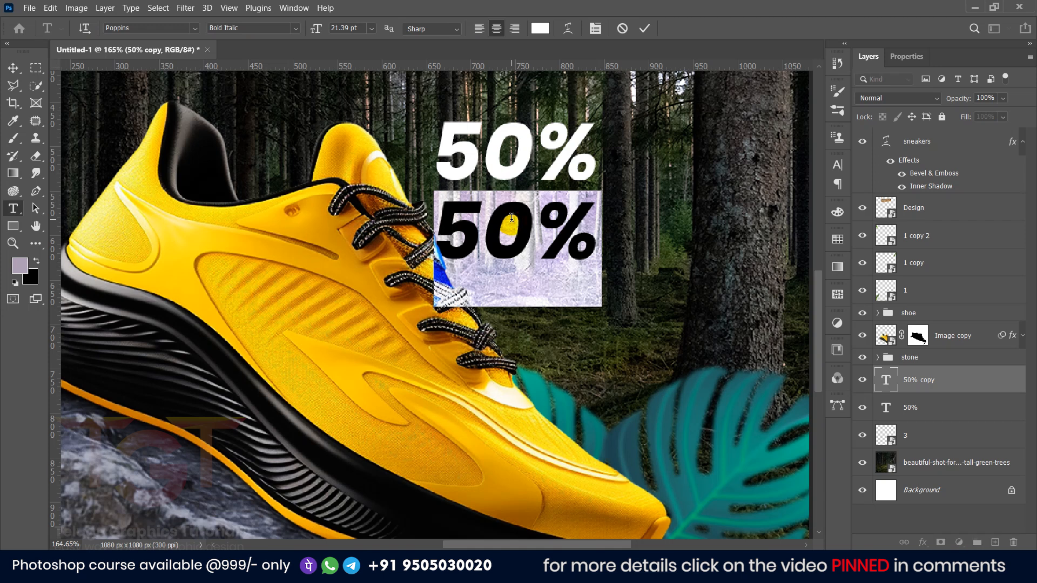
text(DISCOUNT)
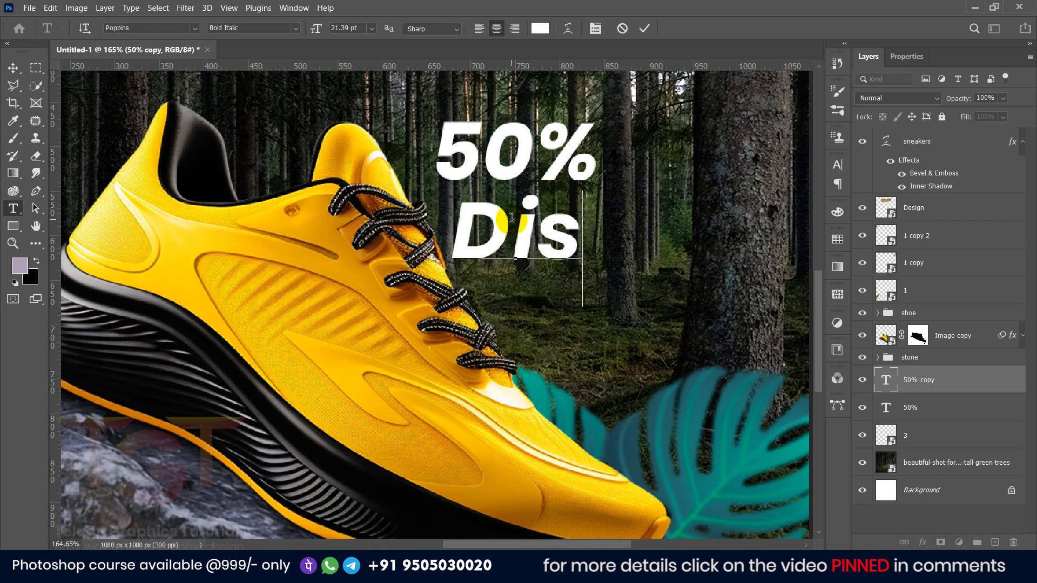
key(ctrl+a)
drag(315, 29, 296, 29)
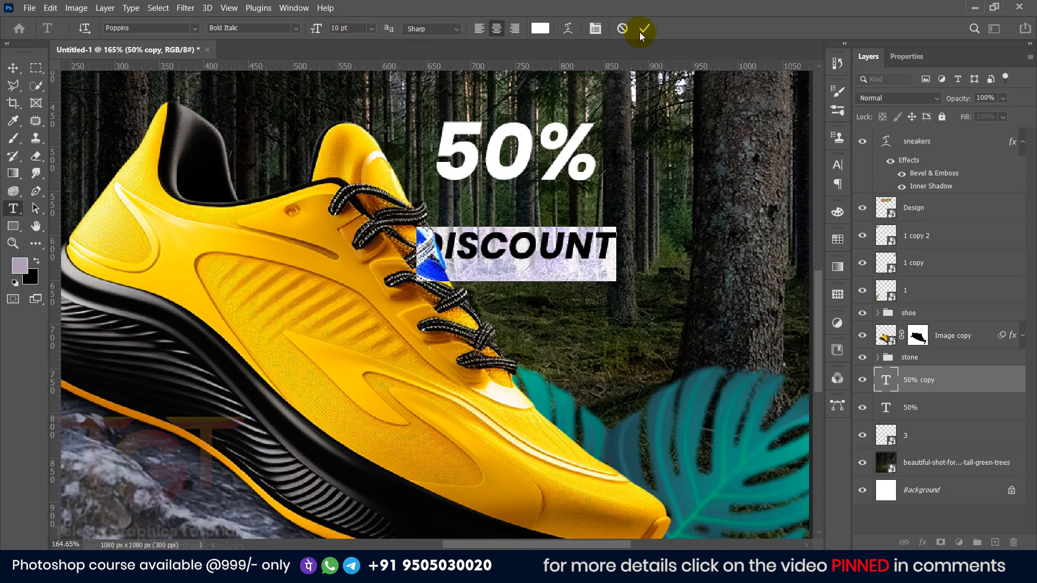
click(639, 31)
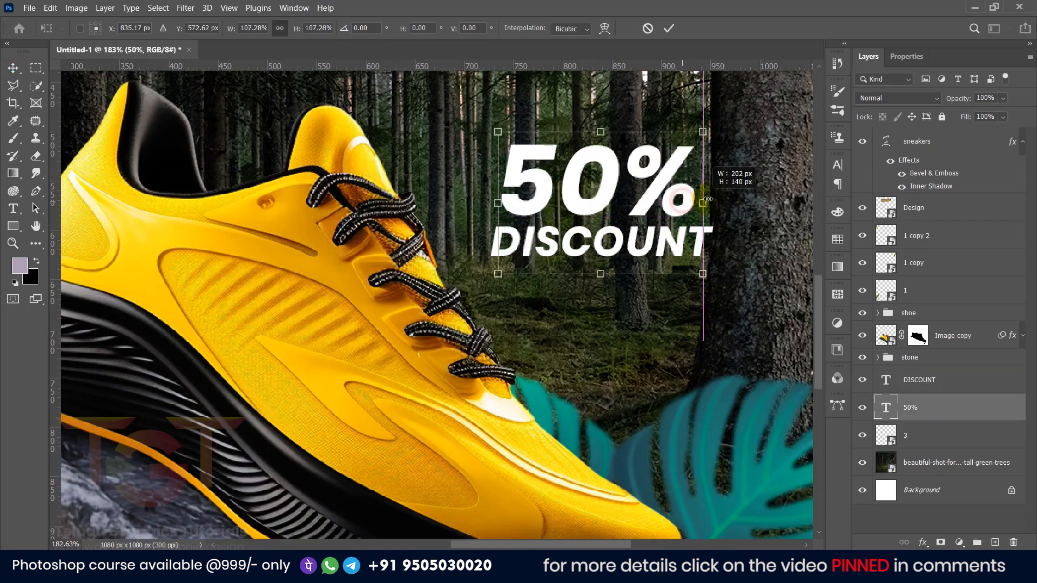
- Enlarge the 50% text to about 122% so it spans the width of DISCOUNT
drag(710, 200, 683, 181)
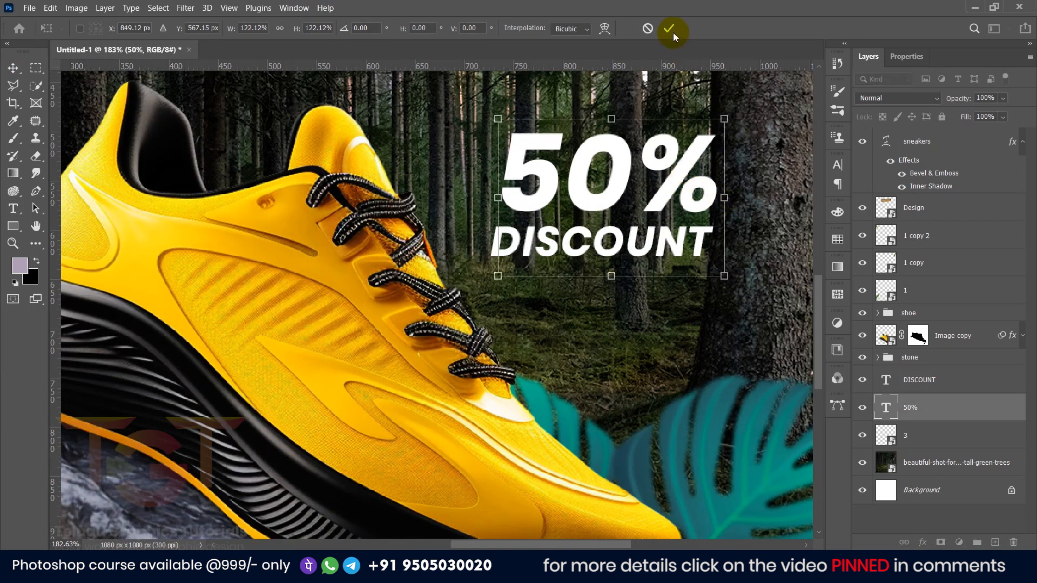
click(669, 29)
- Link the 50% and DISCOUNT text layers and move the pair slightly right, away from the shoe
scroll(564, 308, down, 4)
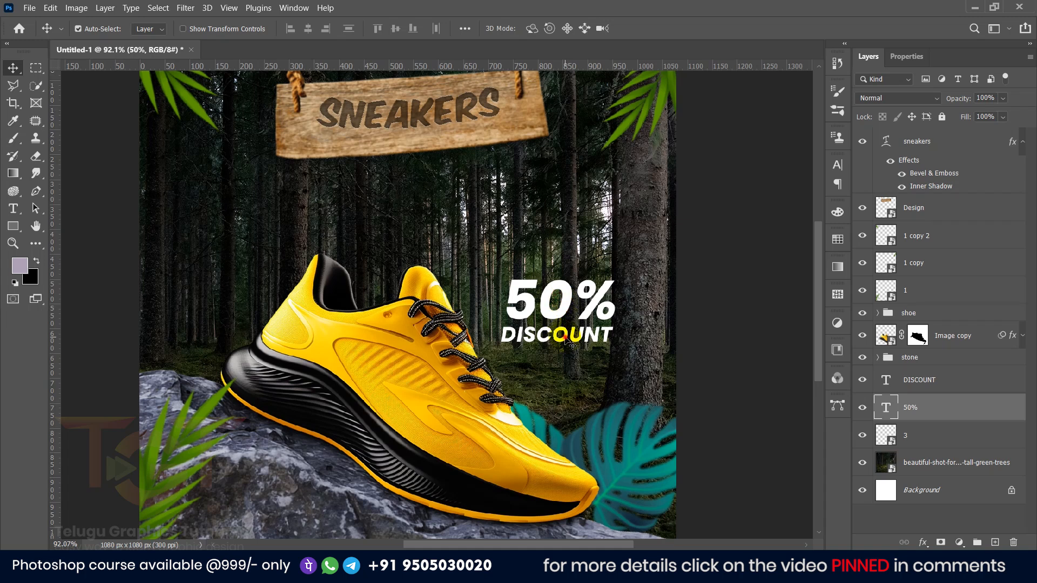
shift+click(565, 339)
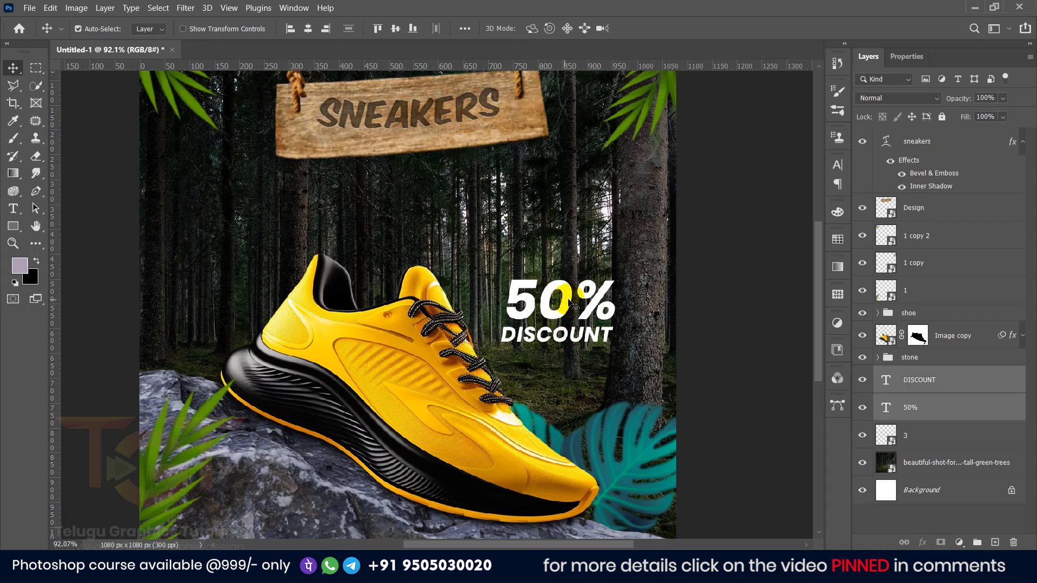
right_click(953, 380)
click(836, 190)
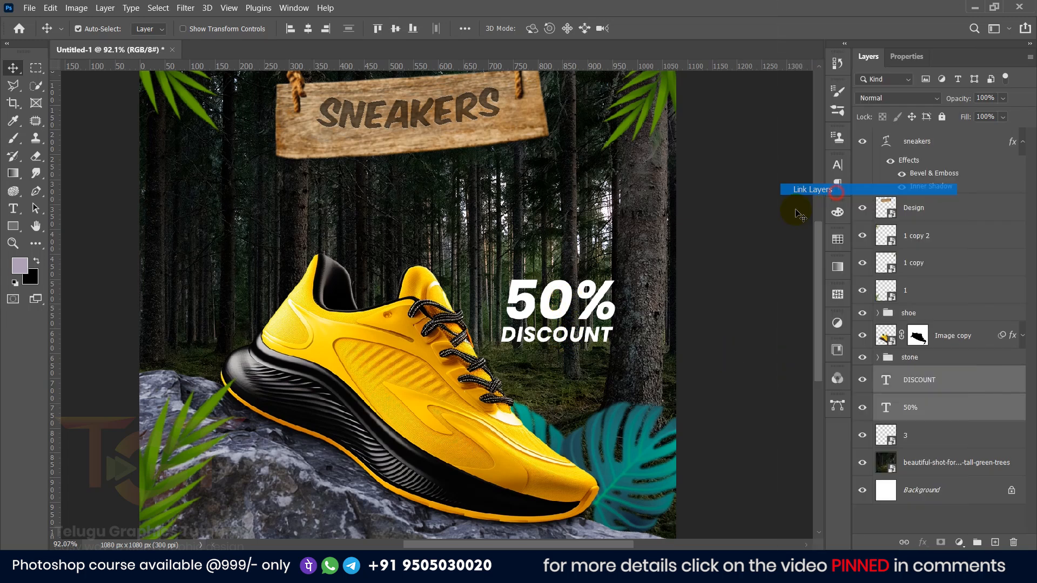
drag(606, 307, 632, 315)
click(721, 303)
scroll(451, 433, up, 2)
drag(444, 474, 475, 246)
scroll(479, 388, down, 3)
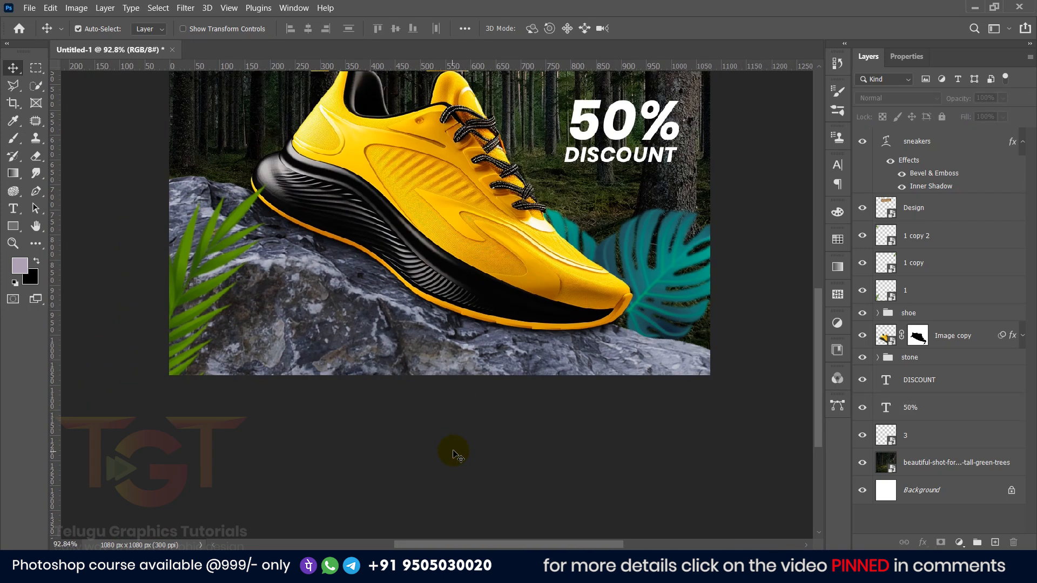
scroll(454, 451, down, 2)
click(321, 292)
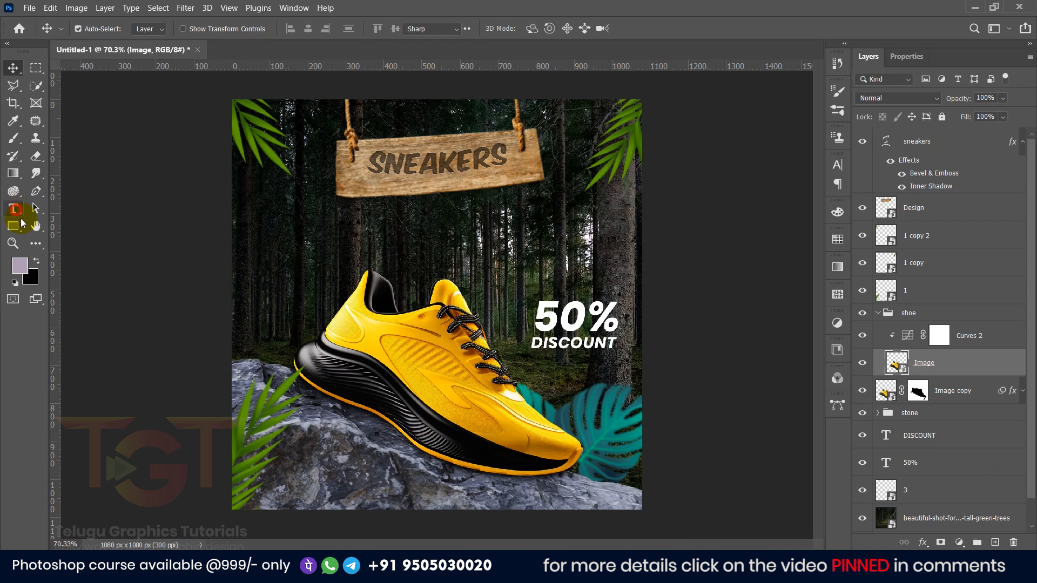
click(13, 208)
scroll(421, 474, up, 3)
drag(421, 474, 420, 306)
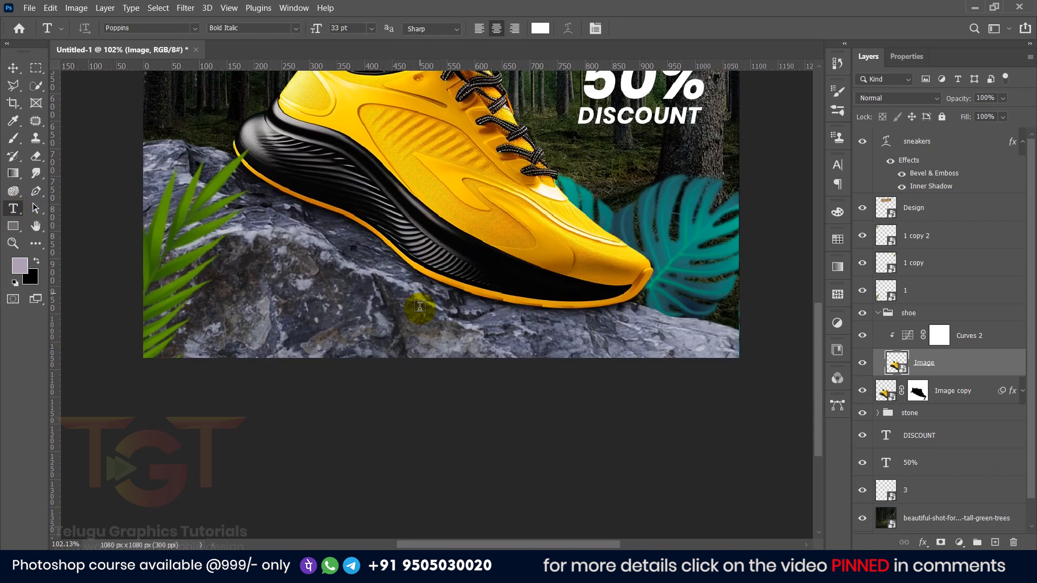
click(420, 308)
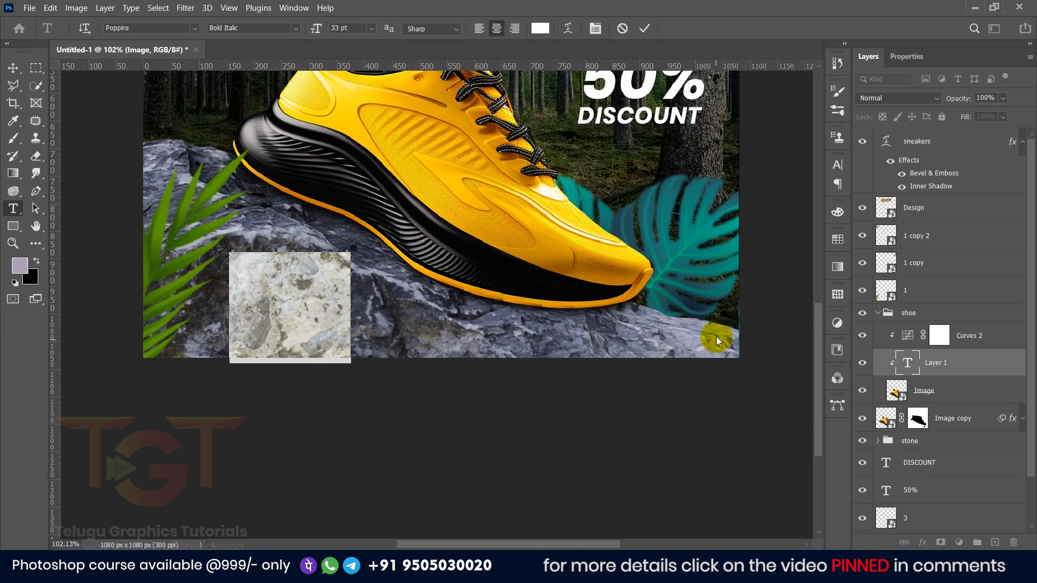
click(643, 25)
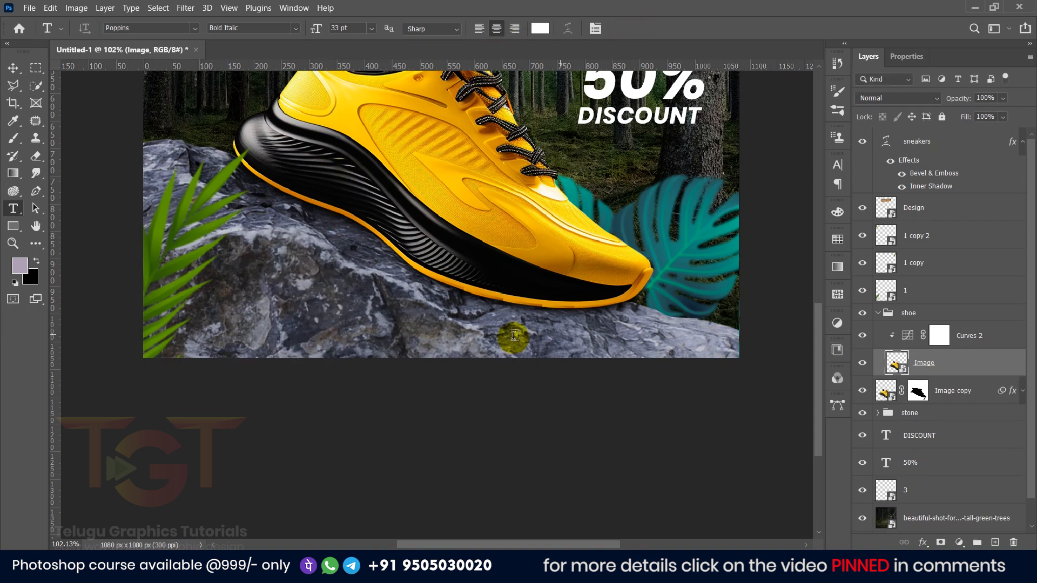
- Create a text layer above the sneakers layer, over the stone, and enter the contact phone number
key(v)
click(508, 426)
click(977, 139)
key(t)
click(477, 263)
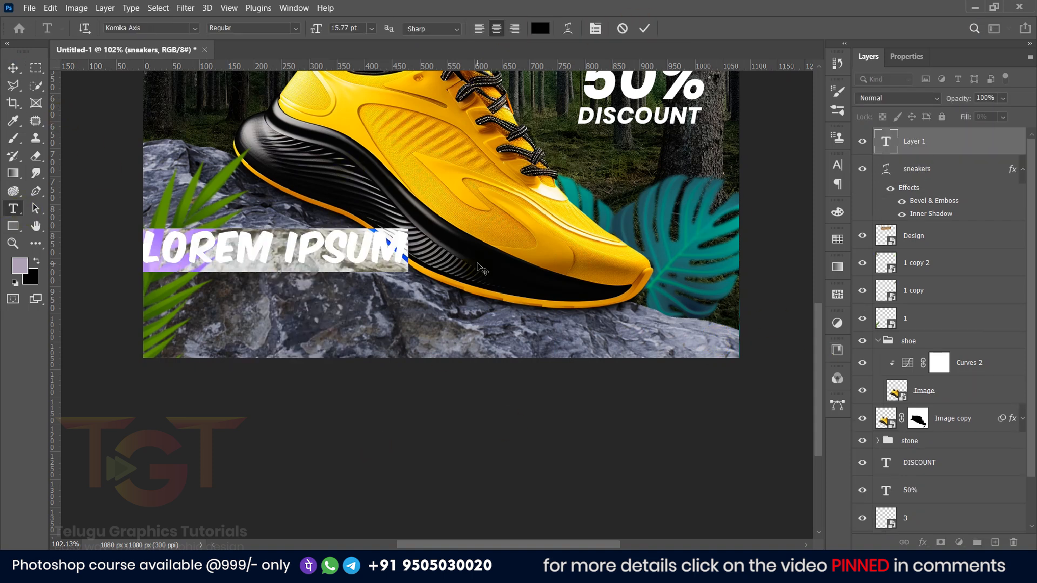
text(+61 325 45XX1)
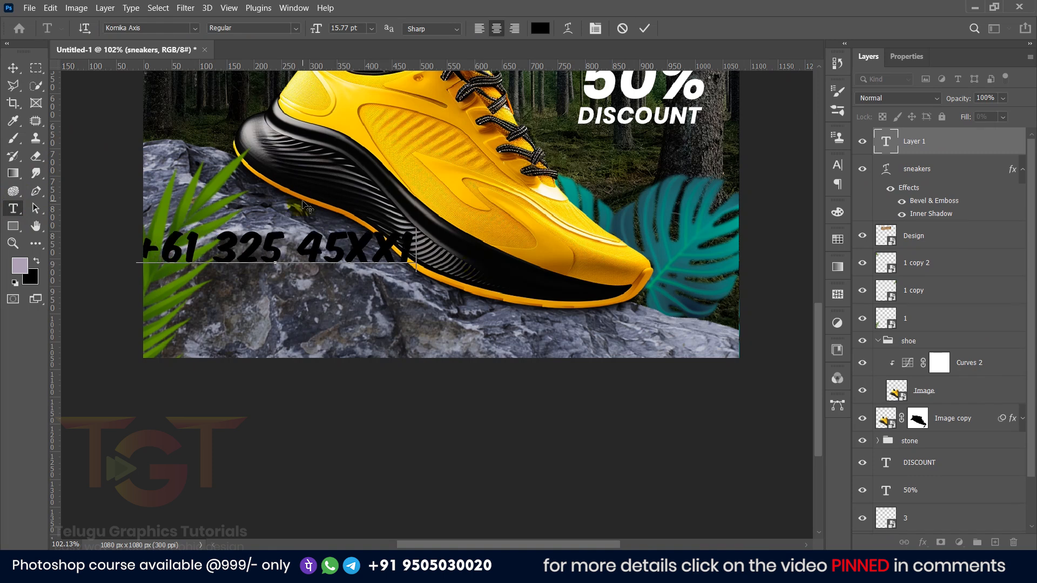
- Colour the phone number text white and set its font to Poppins Regular
key(ctrl+a)
click(540, 28)
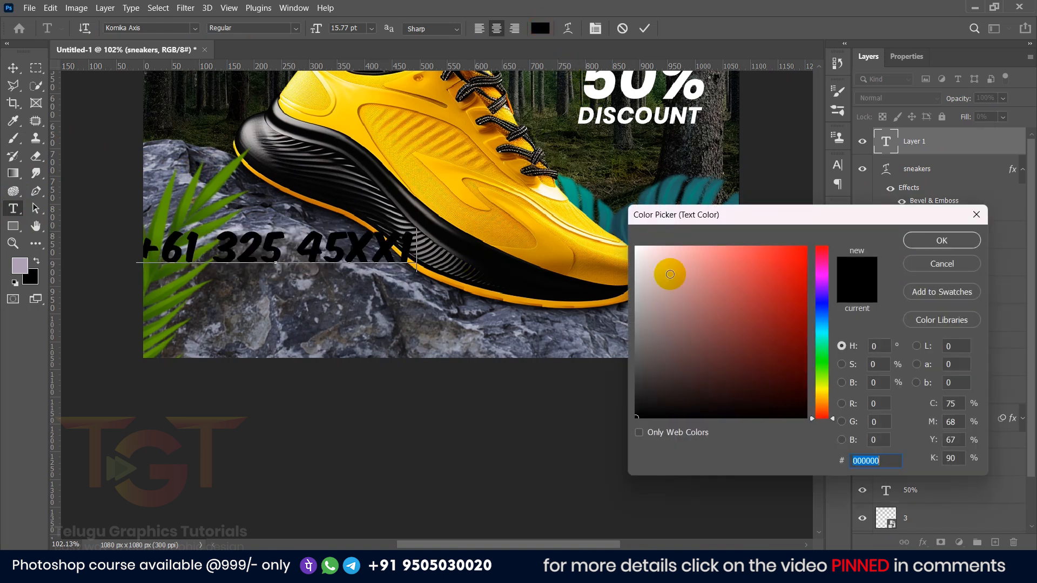
drag(668, 273, 640, 222)
click(922, 242)
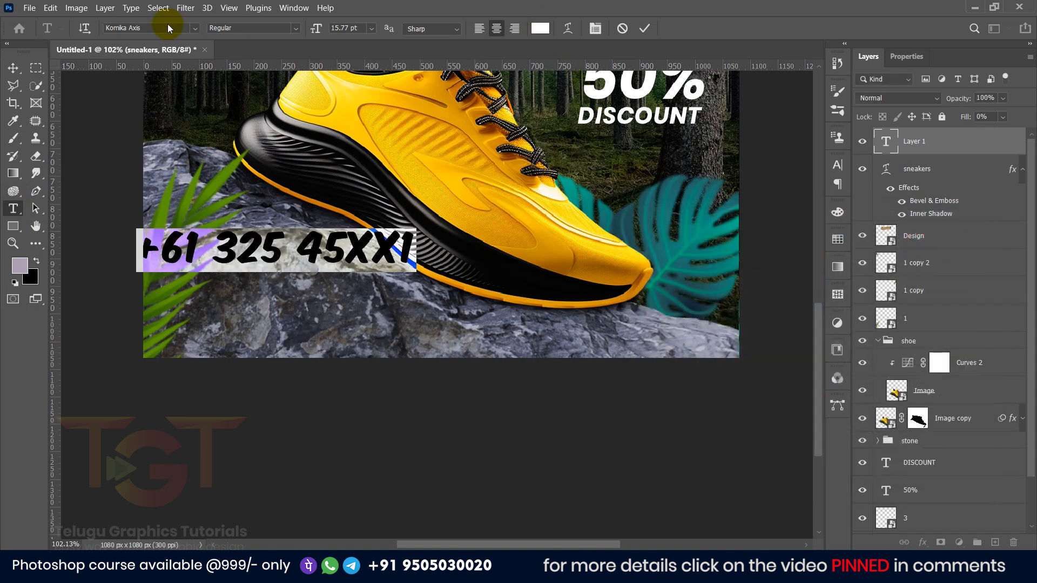
text(poppins)
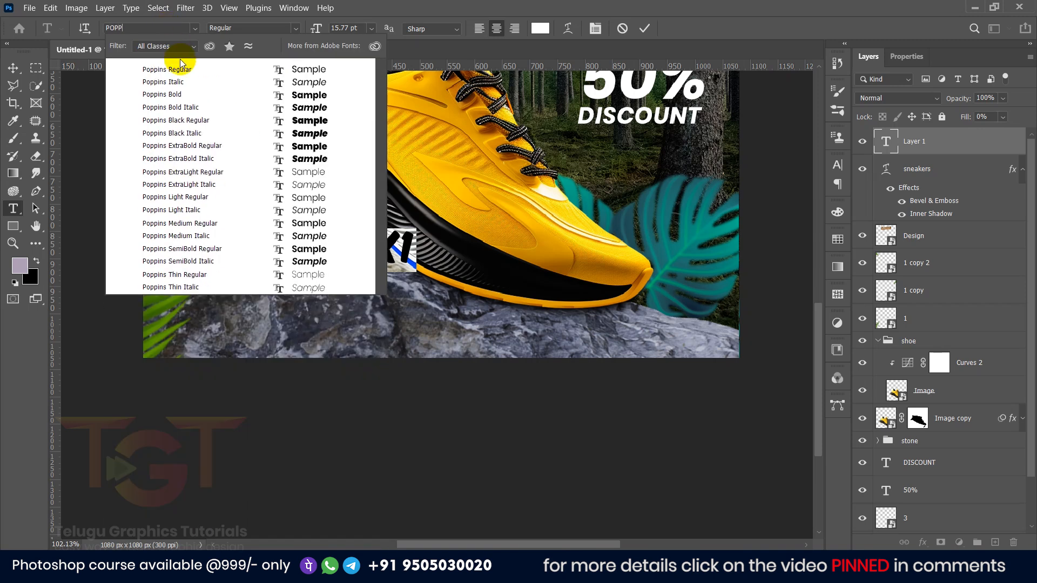
click(182, 68)
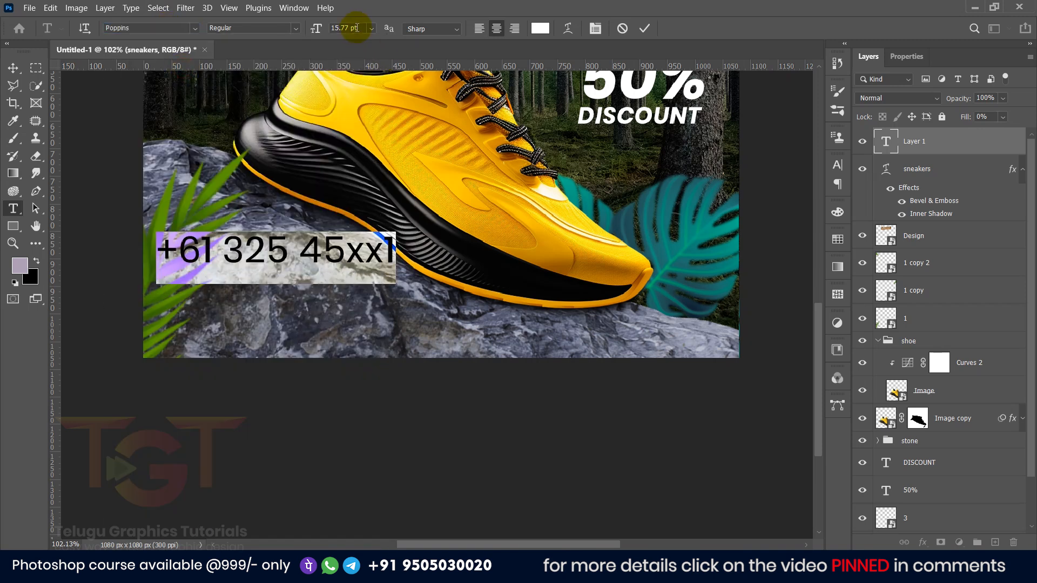
- Set the phone number text's size to 6 pt and commit the text edit
click(309, 22)
text(10)
key(Return)
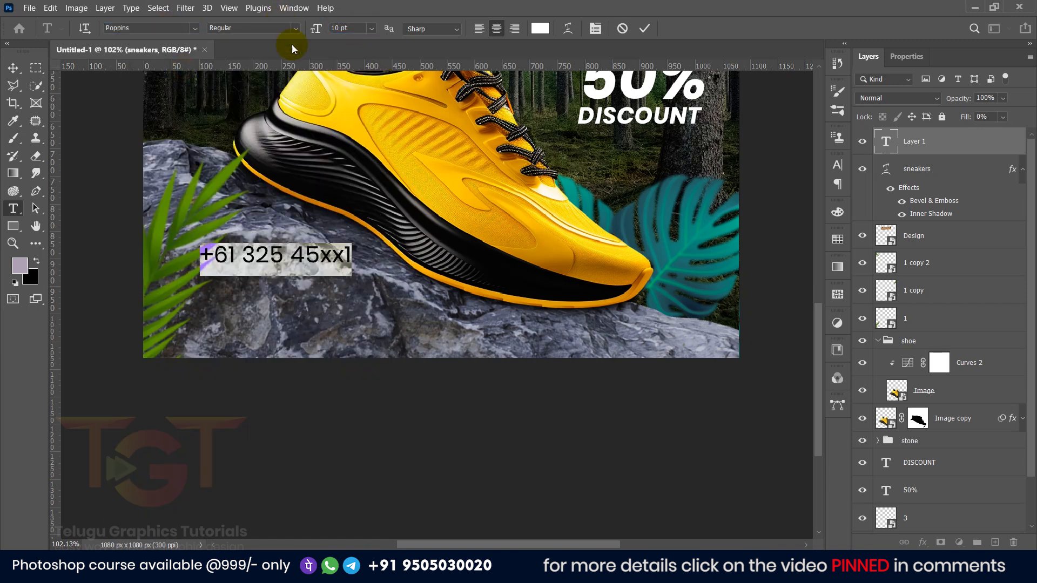
text(6)
key(Return)
click(642, 30)
- Move the phone number down to the lower-left corner of the artwork, just above the canvas edge
scroll(259, 216, up, 3)
click(13, 68)
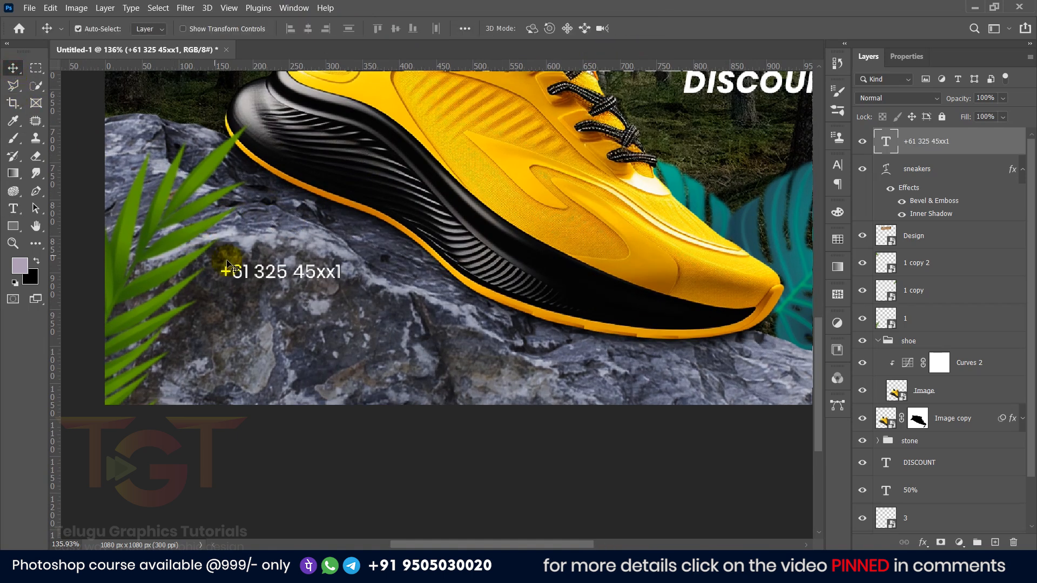
drag(253, 277, 180, 391)
click(222, 448)
drag(224, 452, 184, 404)
scroll(198, 342, down, 1)
drag(208, 341, 733, 360)
double_click(726, 339)
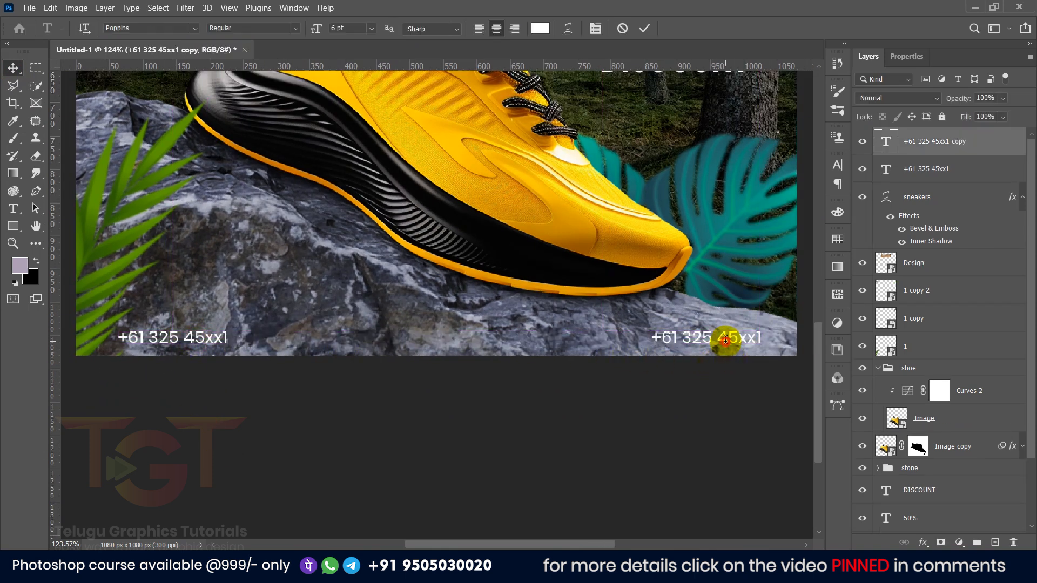
text(www.YOURWEB.COM)
drag(716, 335, 424, 337)
text(LOREMWEB.COM)
click(644, 28)
- Change the middle copy of the web address, between the two contact texts, to read SHOP NOW
key(v)
click(585, 381)
double_click(424, 338)
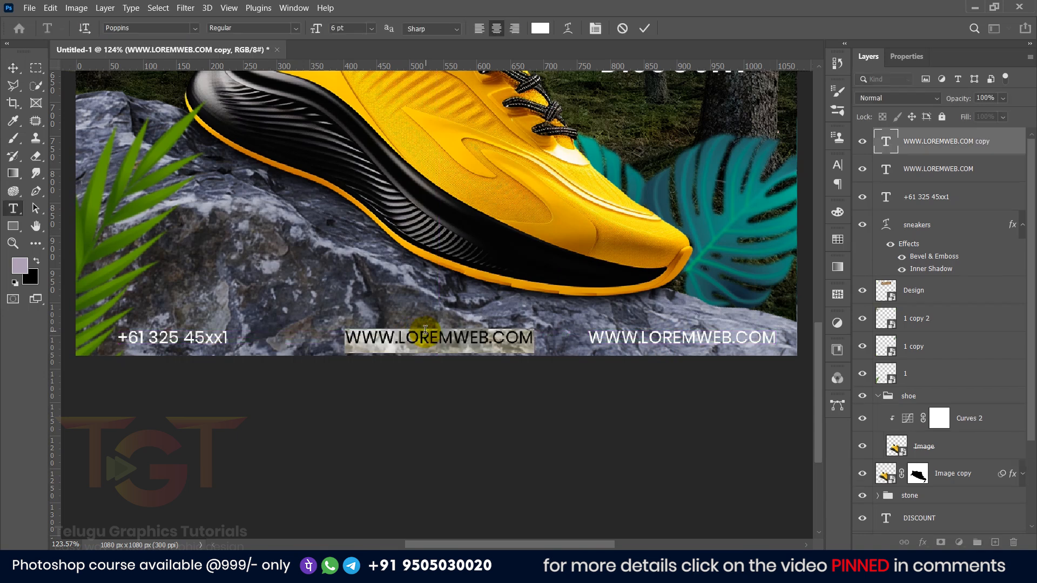
text(SHOP NOW)
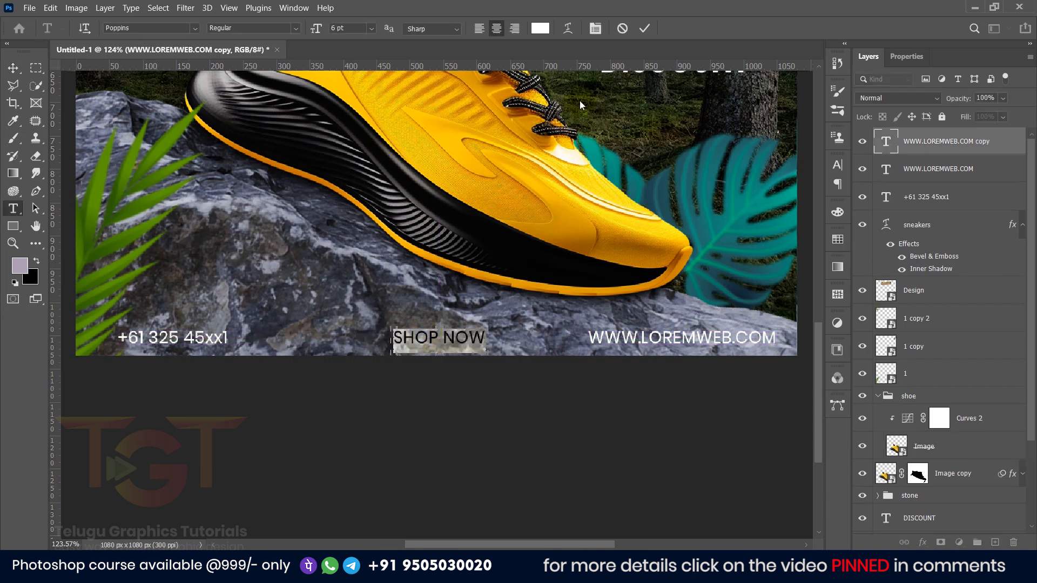
click(13, 68)
- Above the Stone layer, draw a full-width rectangle about 1102 x 48 px behind the contact texts along the canvas's lower edge
click(259, 330)
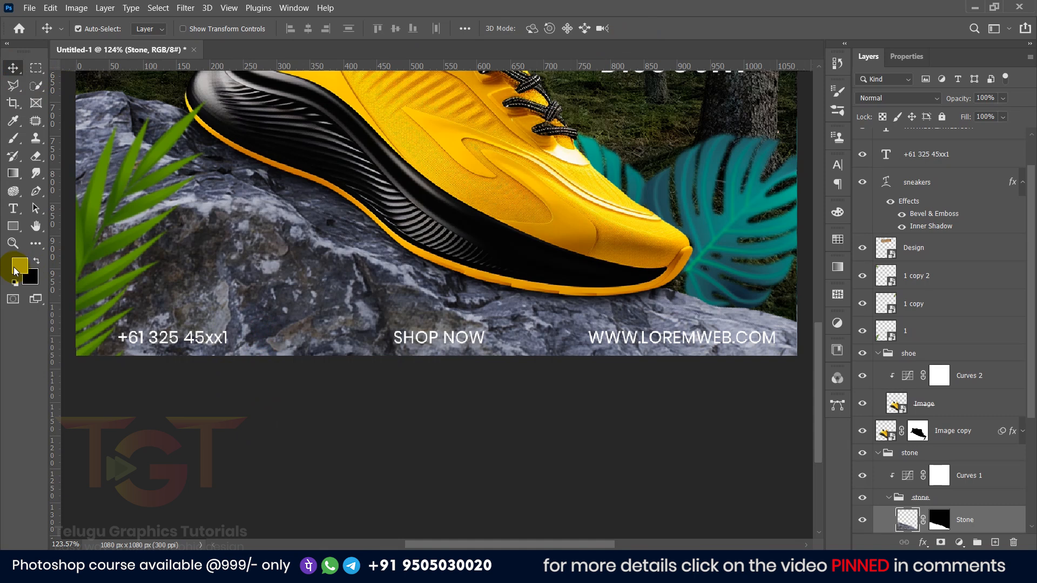
click(13, 225)
scroll(109, 326, down, 1)
scroll(108, 327, down, 1)
drag(76, 325, 684, 351)
scroll(747, 321, down, 4)
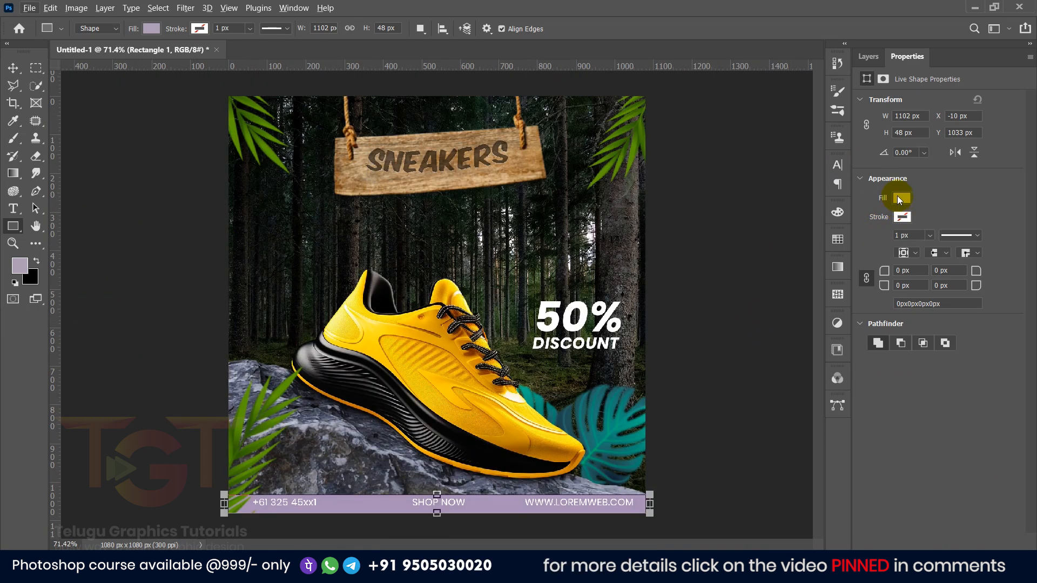
- Fill the rectangle behind the contact texts with dark teal and select the phone number text
click(899, 199)
click(1018, 223)
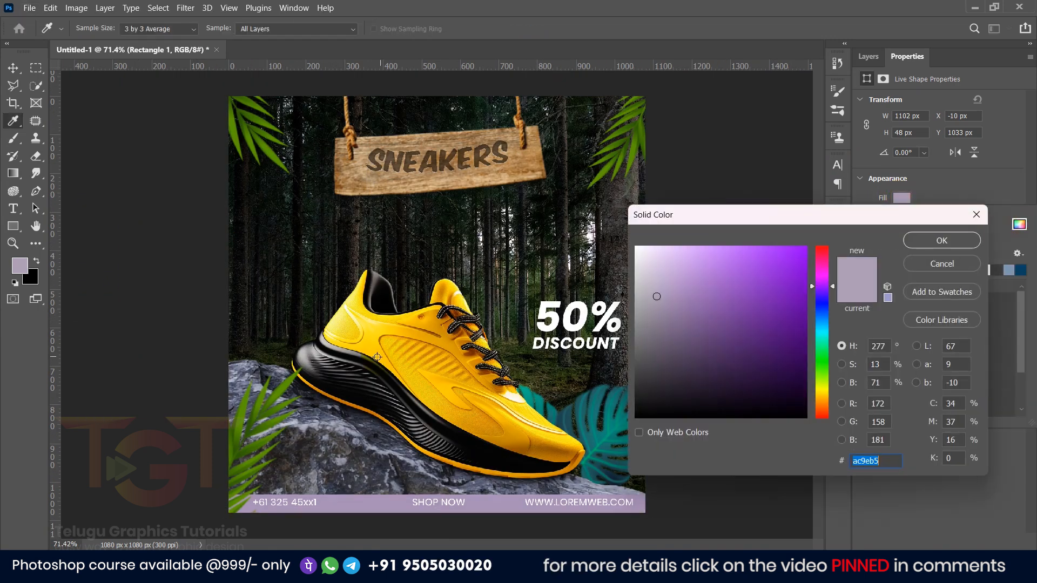
click(388, 342)
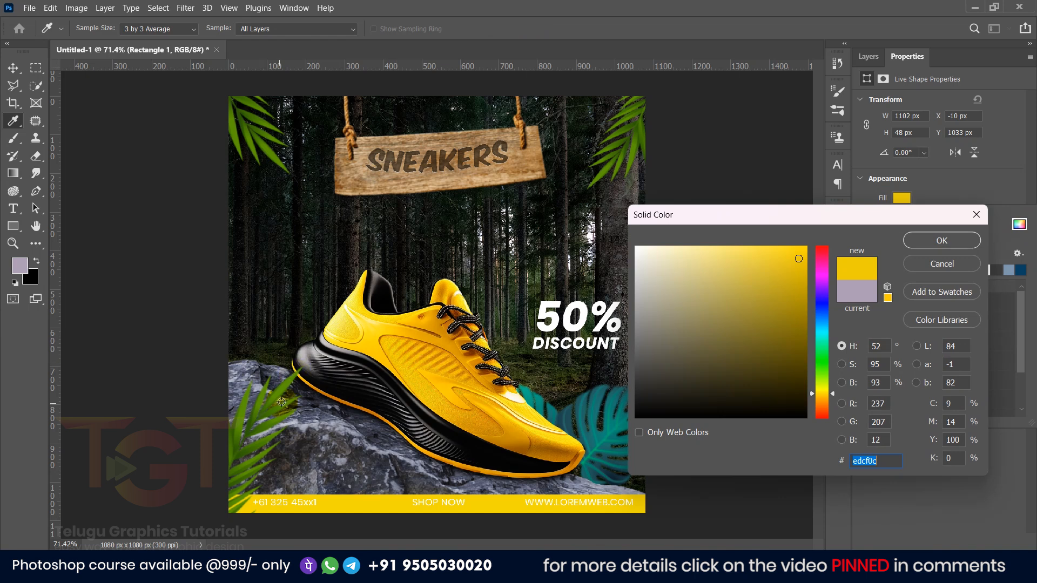
click(842, 364)
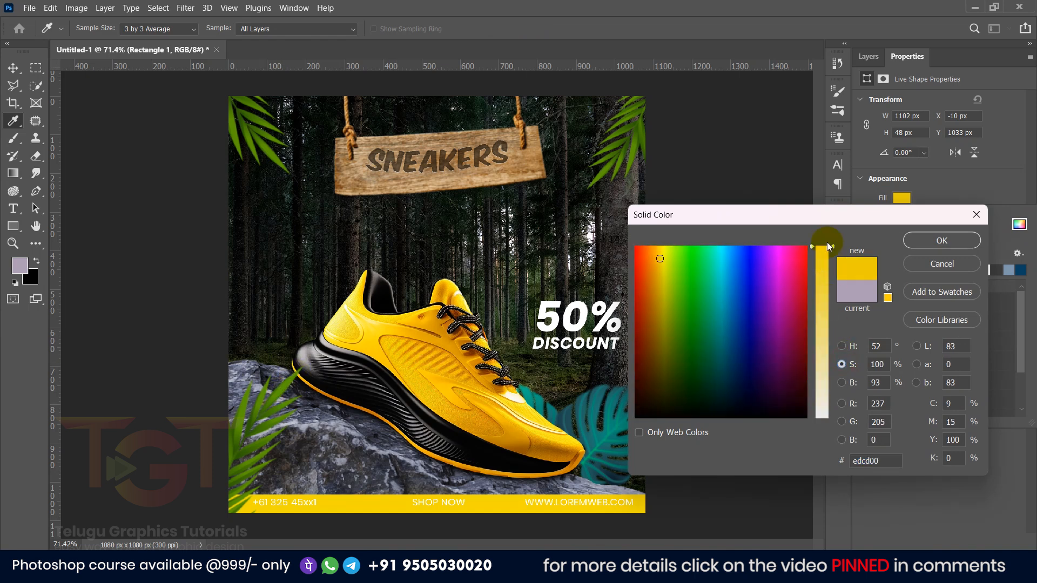
click(718, 347)
click(14, 70)
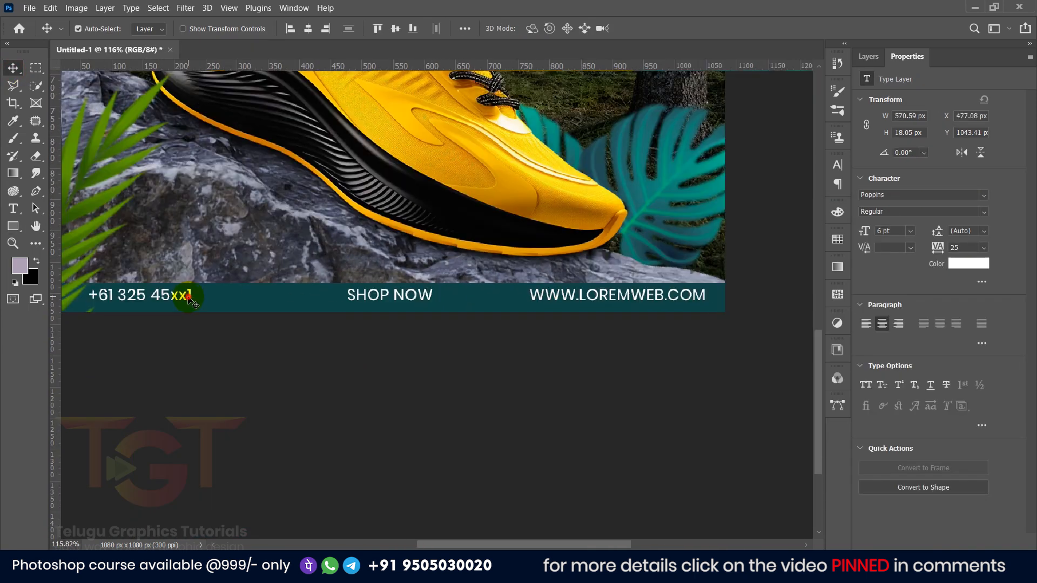
click(196, 303)
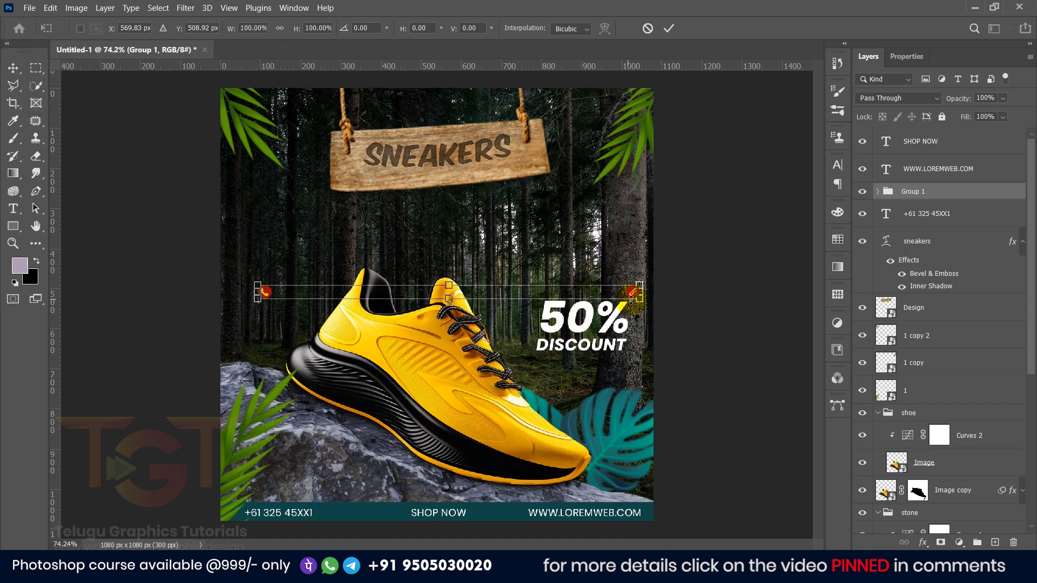
- Scale down the phone and link icon group and place it on the teal bar with the phone icon before the phone number
drag(631, 294, 604, 481)
scroll(554, 470, up, 2)
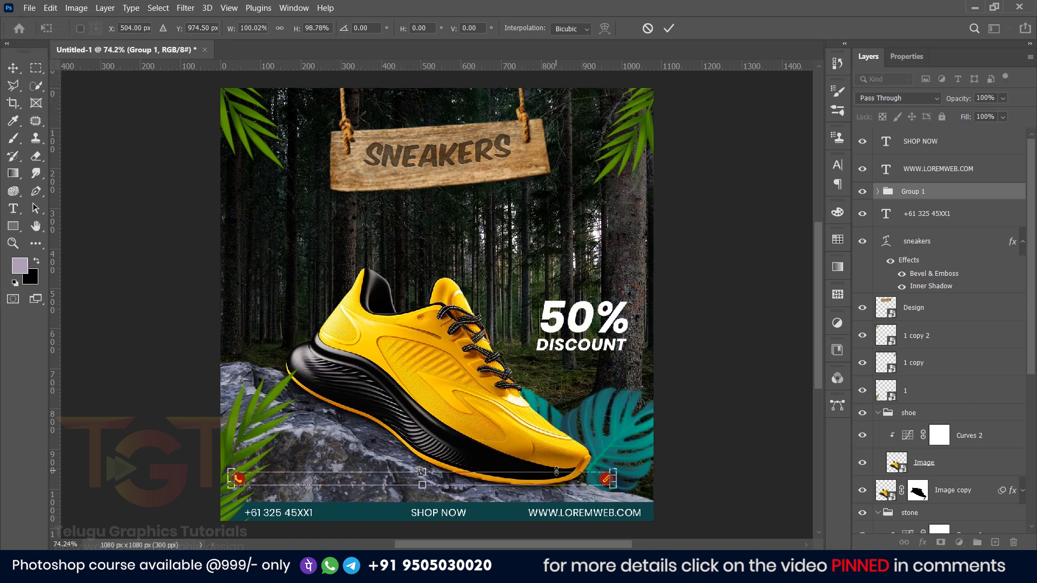
scroll(193, 301, up, 5)
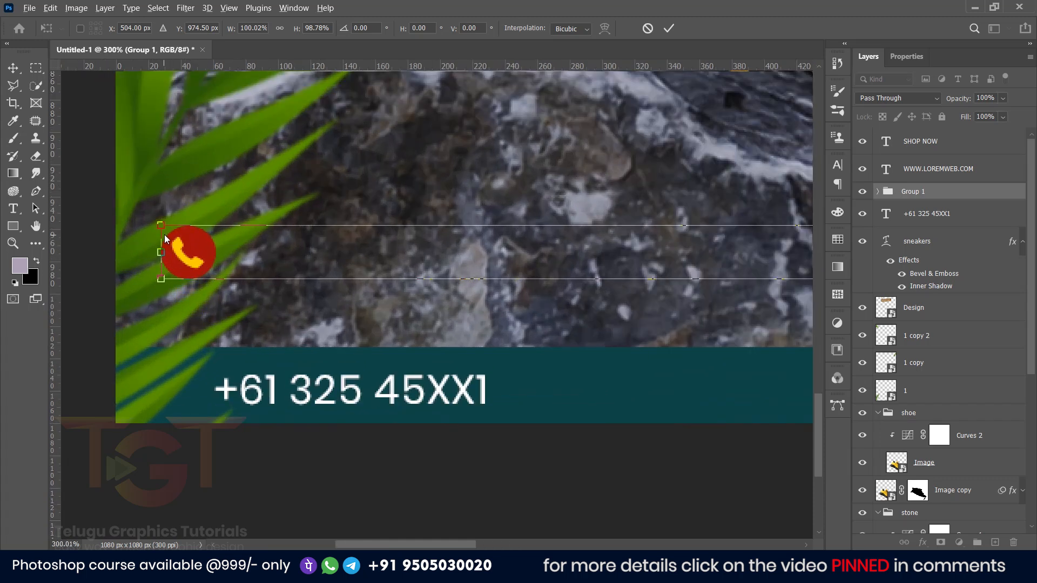
drag(164, 226, 494, 327)
drag(505, 253, 186, 393)
click(669, 38)
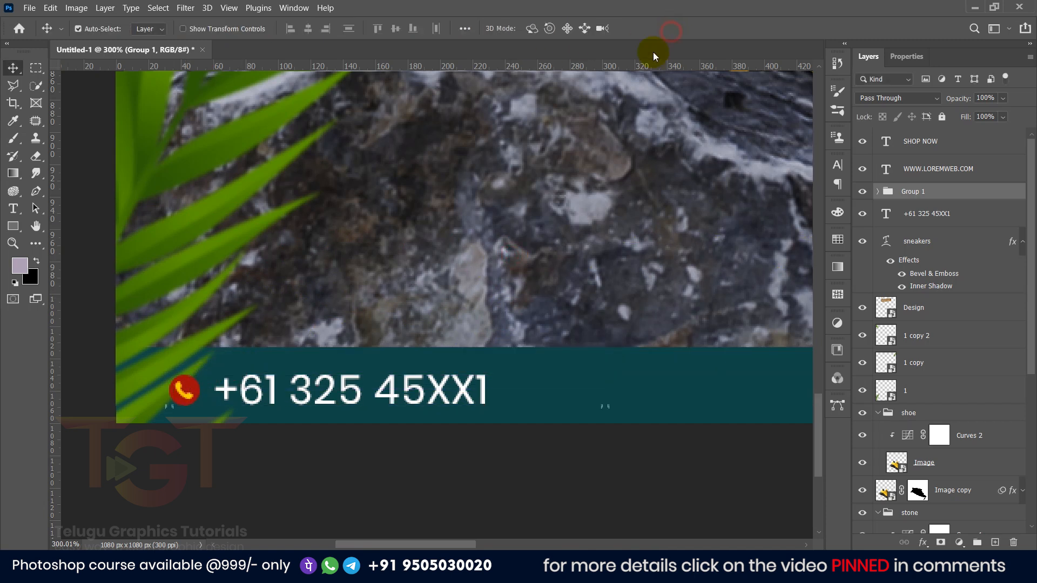
- Hide the SHOP NOW text layer to expose the link icon beneath it
scroll(423, 275, down, 9)
scroll(706, 357, up, 5)
drag(705, 357, 498, 326)
scroll(413, 270, up, 4)
click(413, 271)
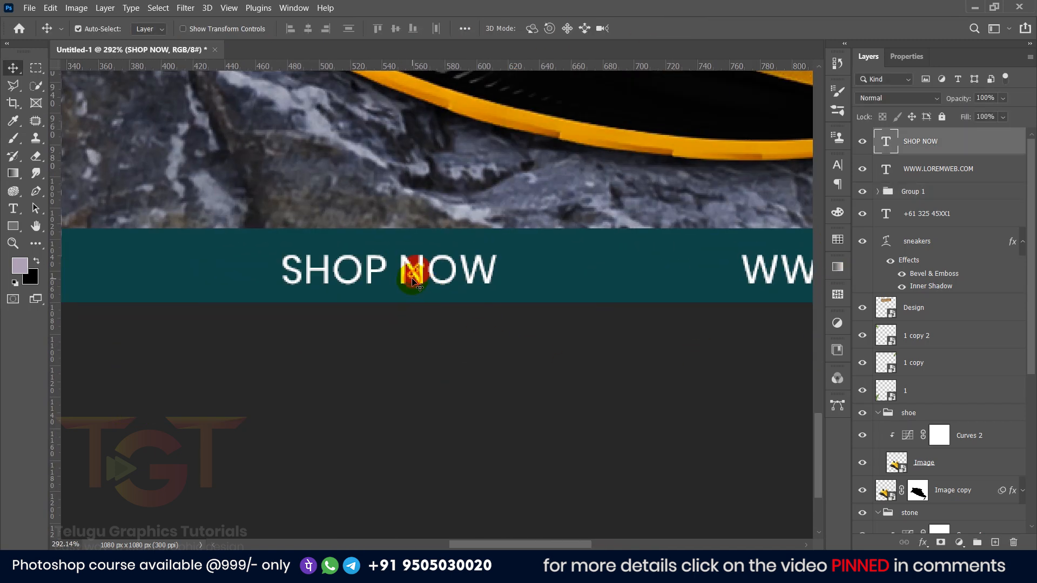
key(ctrl+comma)
- Select the link icon together with its circle and move both along the teal bar to just before the web address
click(412, 259)
shift+click(897, 288)
click(904, 272)
ctrl+click(942, 220)
key(ctrl+t)
drag(418, 271, 693, 272)
click(668, 29)
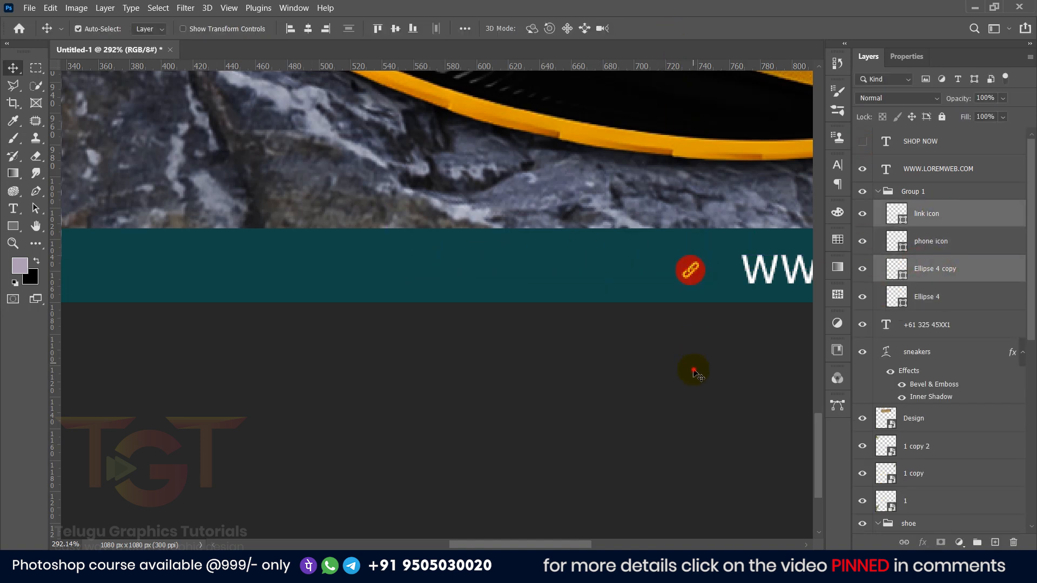
click(691, 369)
- Fill the circle behind the link icon with white and remove its black stroke
click(686, 272)
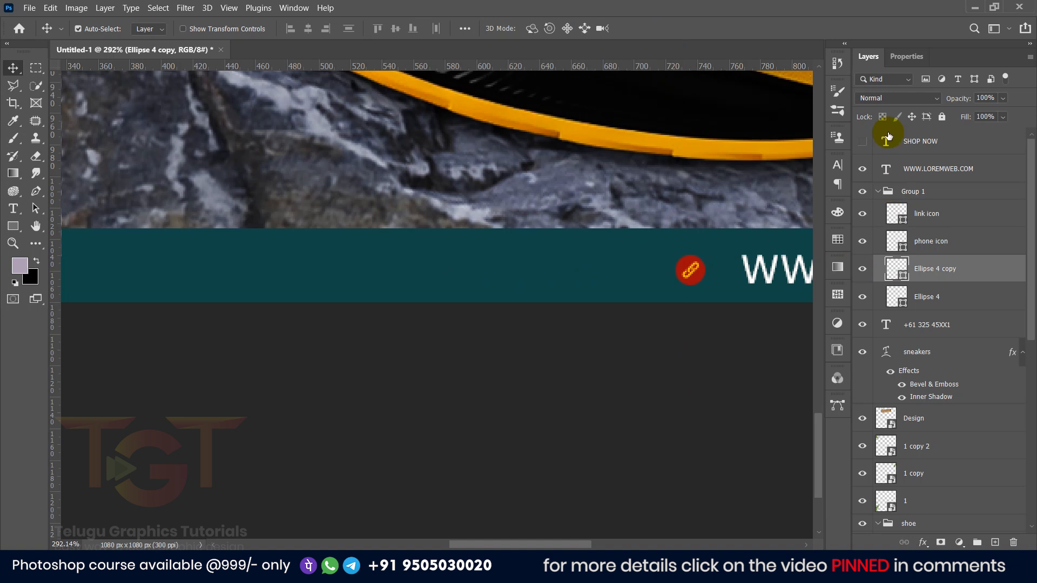
click(907, 56)
click(902, 199)
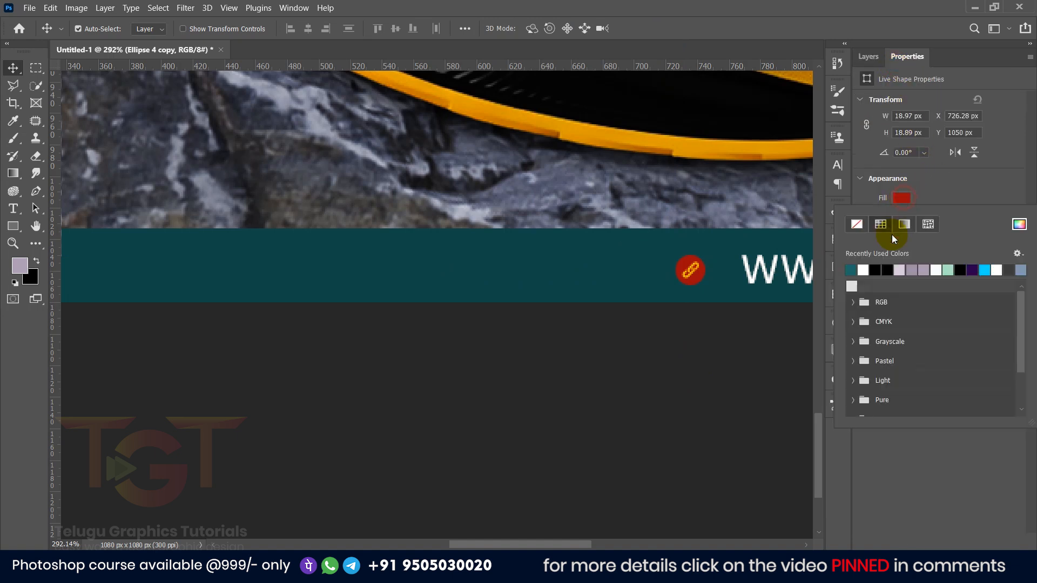
click(868, 268)
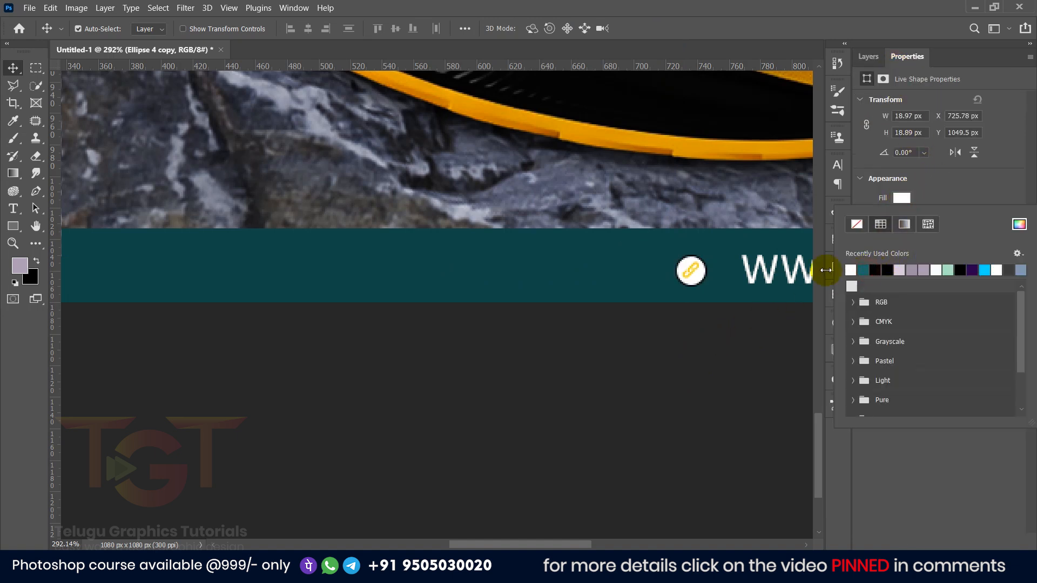
click(904, 197)
click(903, 218)
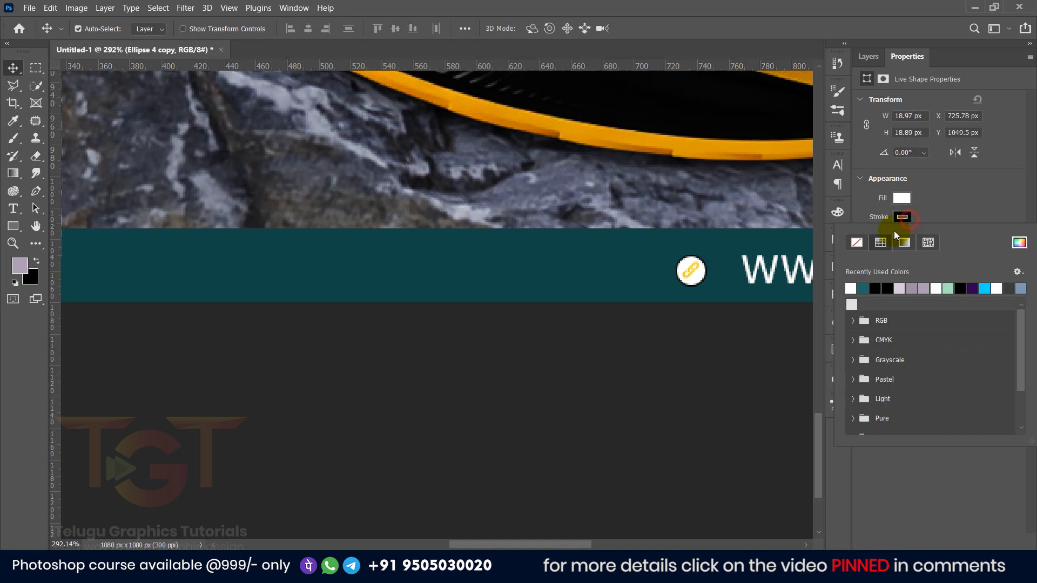
click(690, 271)
- Recolour the link icon with the dark teal sampled from the bar
scroll(694, 273, up, 3)
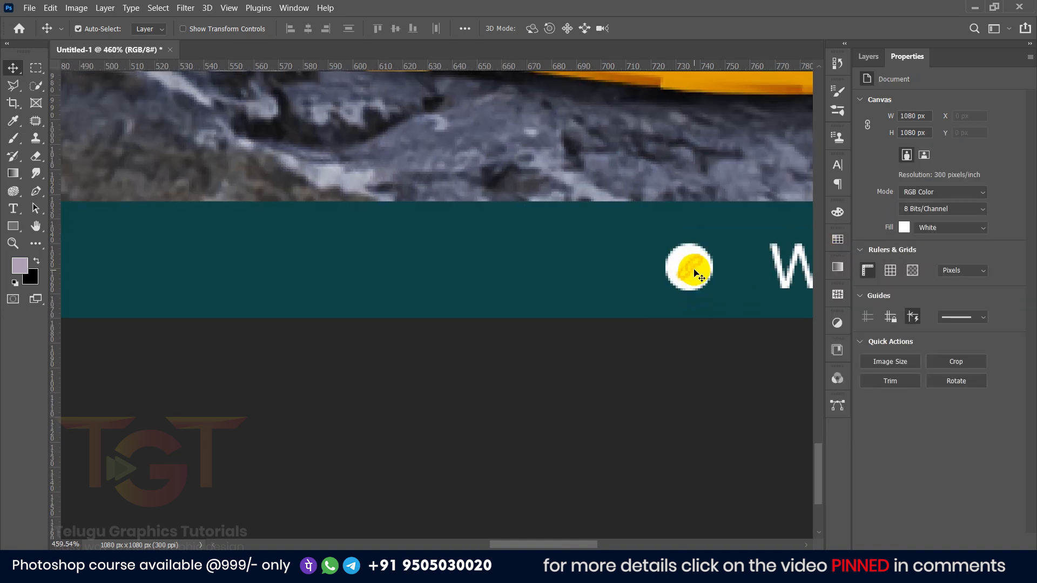
click(693, 270)
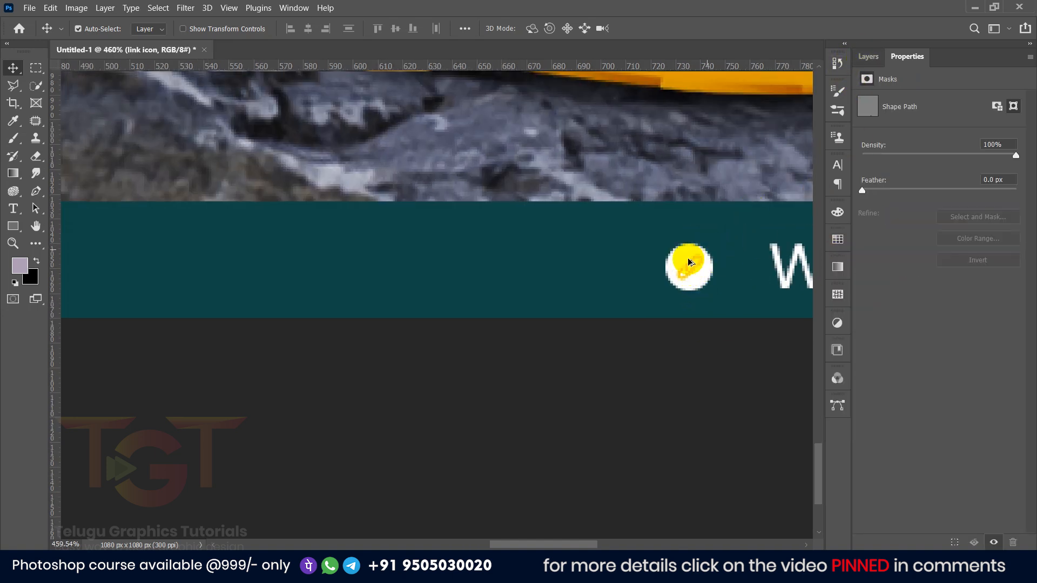
scroll(707, 253, up, 3)
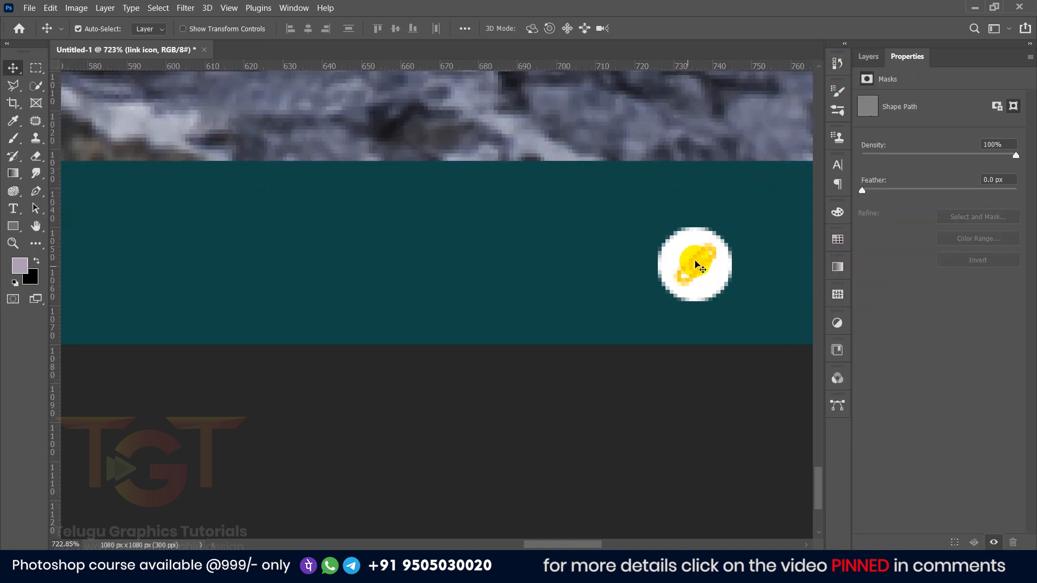
click(870, 56)
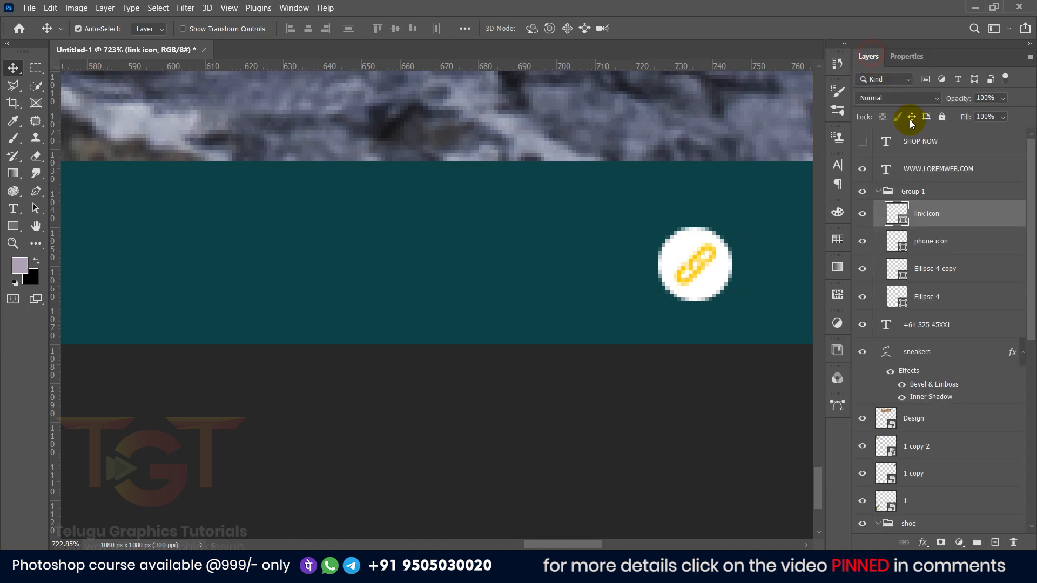
double_click(896, 213)
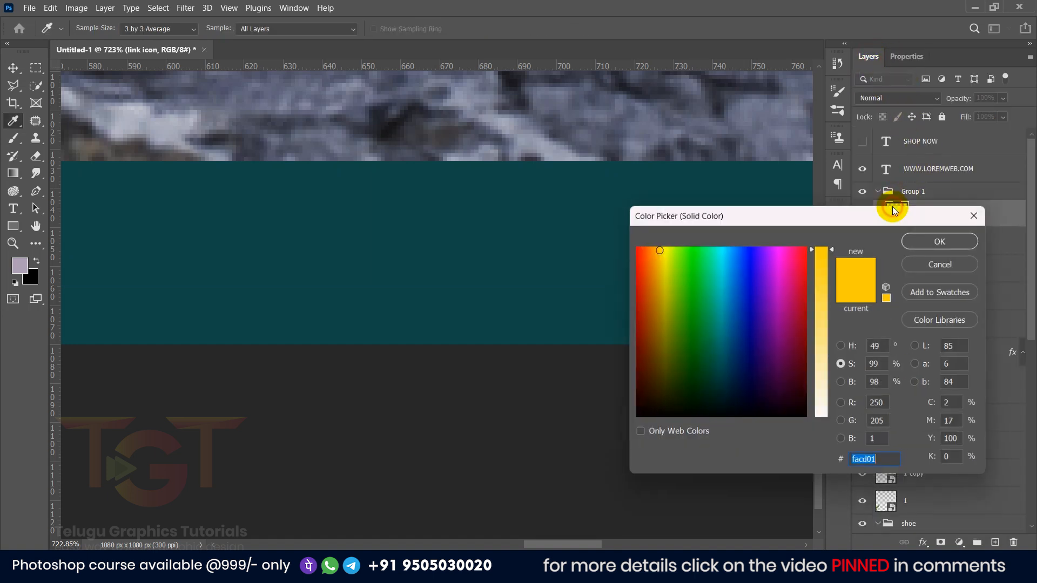
click(568, 269)
click(950, 241)
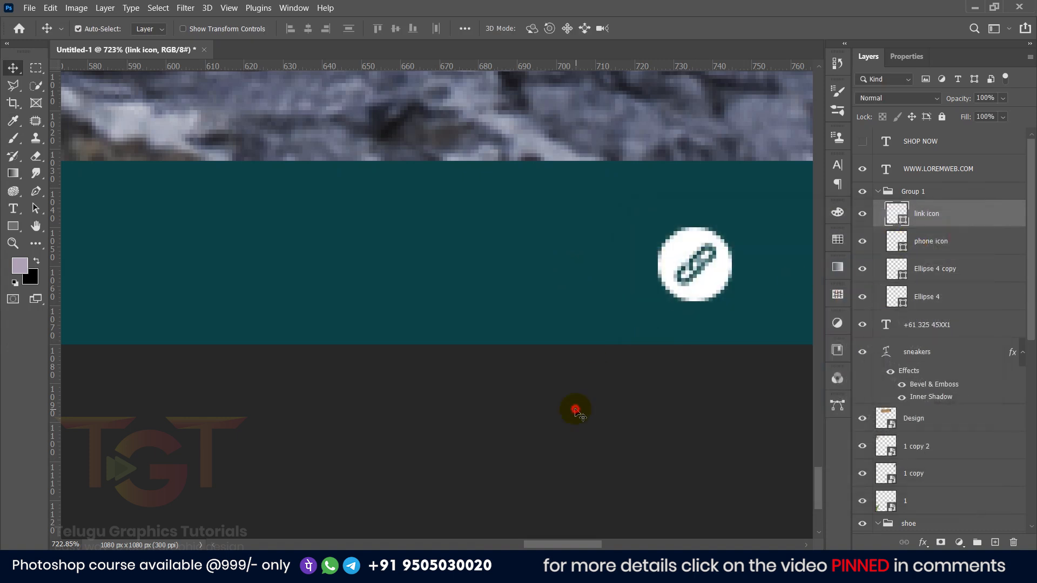
click(575, 410)
- Fill the circle behind the phone icon with white
scroll(606, 340, down, 5)
scroll(360, 404, up, 2)
drag(340, 403, 807, 394)
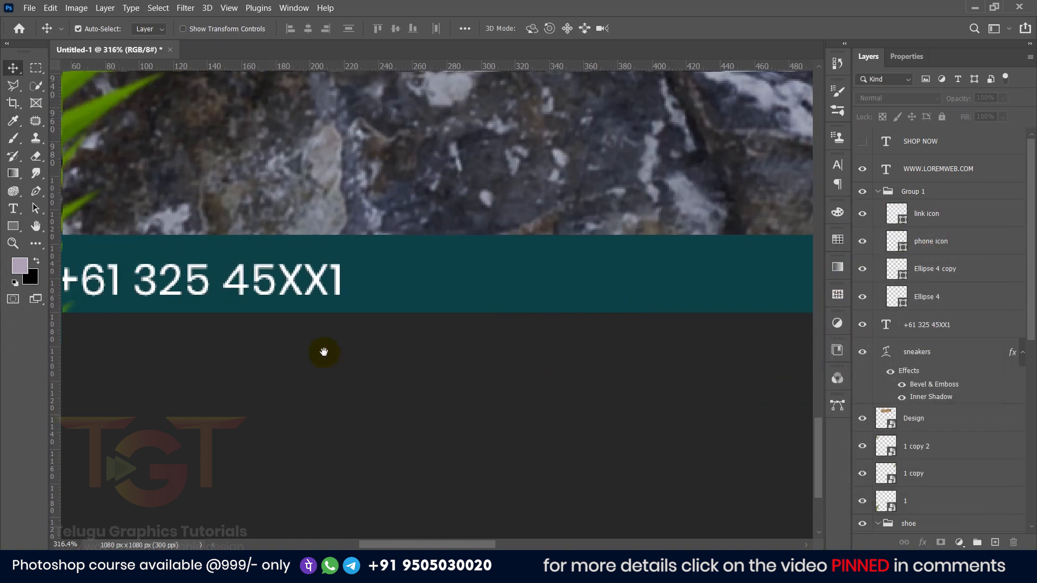
drag(344, 356, 571, 352)
scroll(576, 298, up, 3)
click(586, 274)
double_click(897, 295)
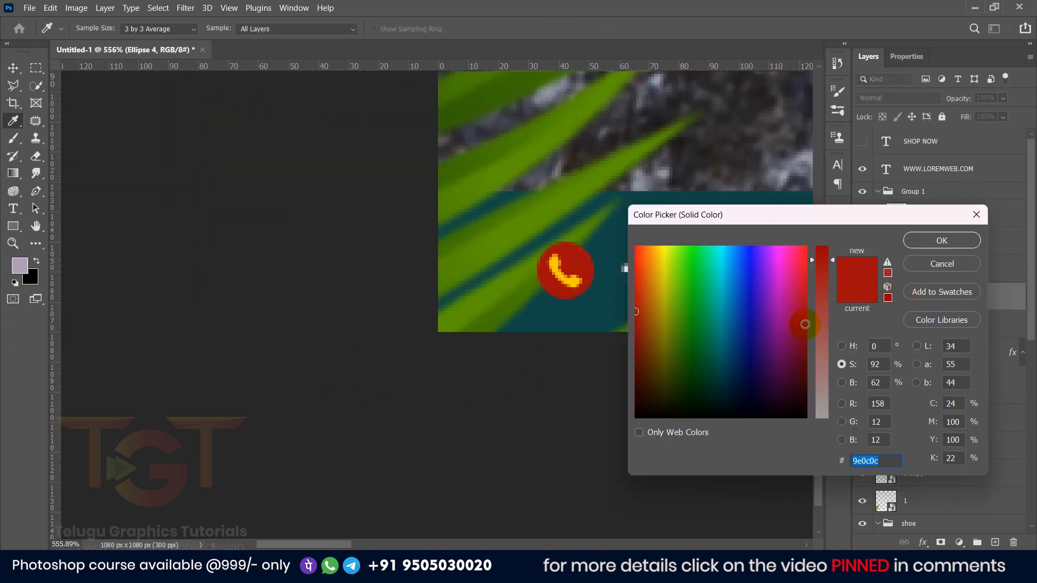
click(841, 346)
drag(661, 275, 627, 229)
click(941, 241)
- Recolour the phone icon with the dark teal sampled from the bar and fit the whole canvas in view
double_click(895, 243)
click(602, 308)
click(942, 240)
click(632, 407)
key(ctrl+0)
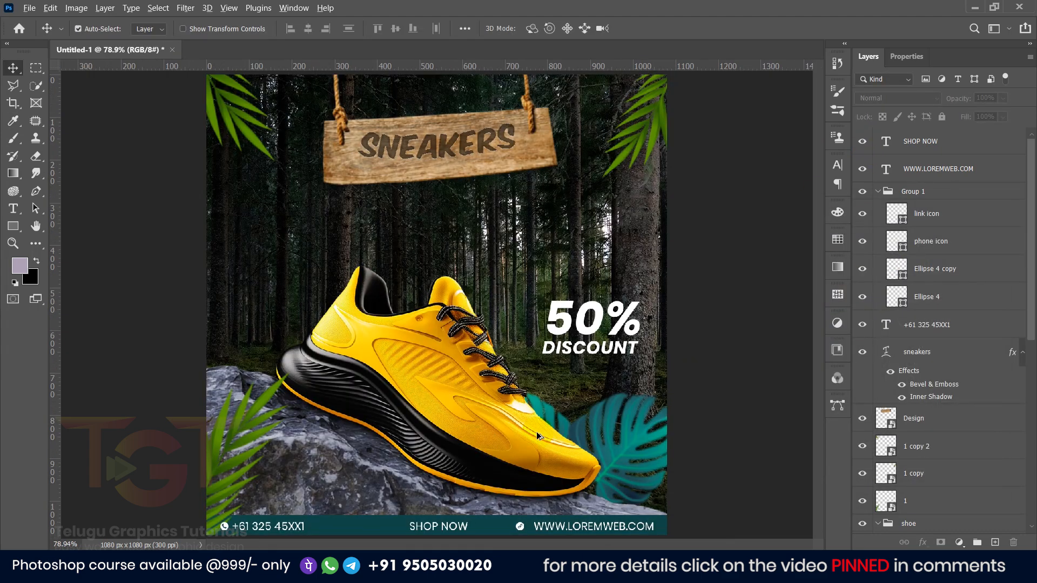